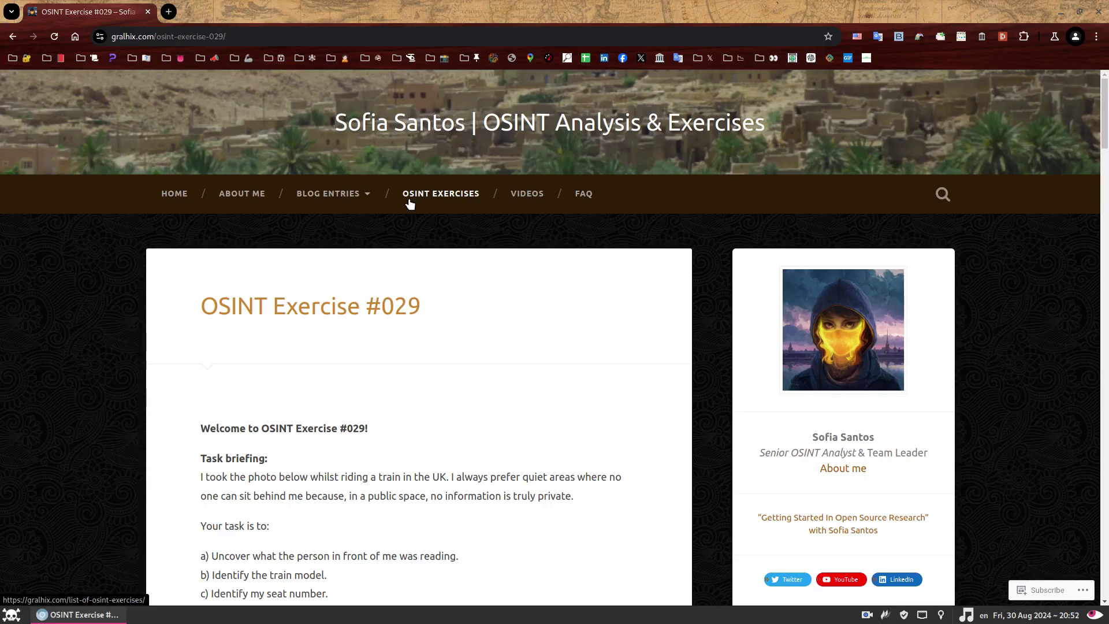
# Read the OSINT Exercise #029 briefing and open its train photo in a new window.
pyautogui.scroll(-3, 292, 382)
pyautogui.scroll(-2, 292, 382)
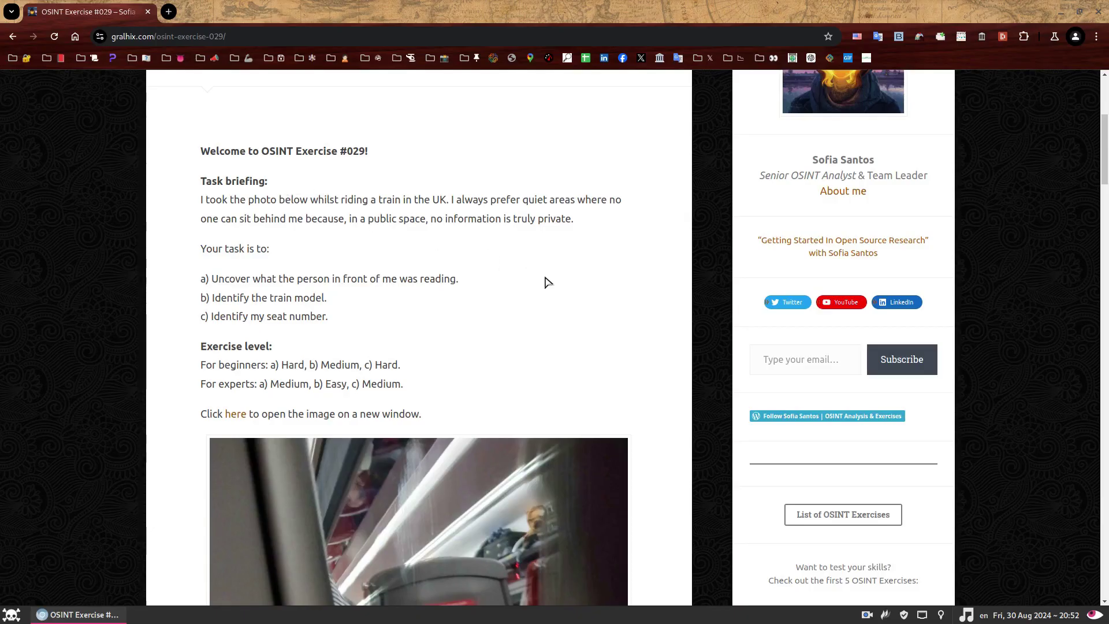
pyautogui.scroll(-1, 547, 283)
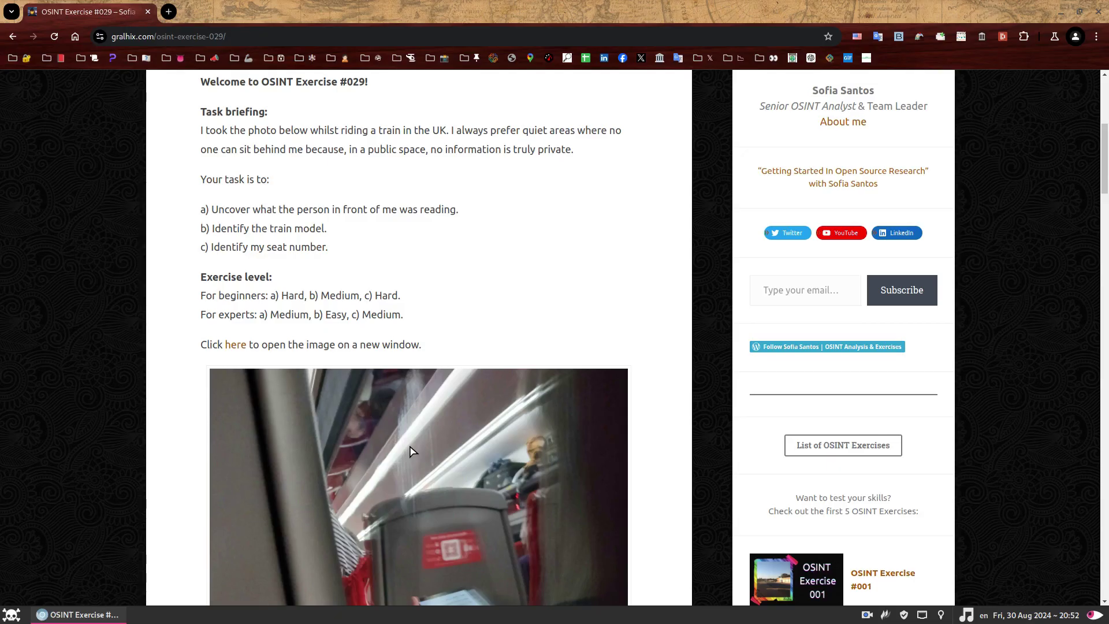
pyautogui.scroll(-2, 411, 448)
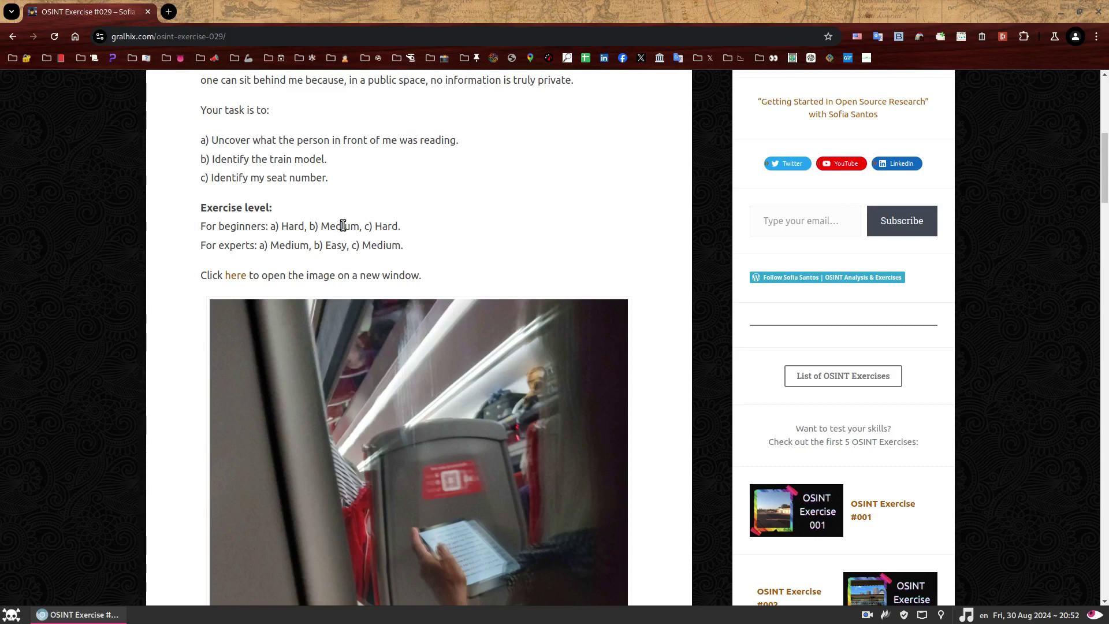
pyautogui.scroll(-2, 346, 225)
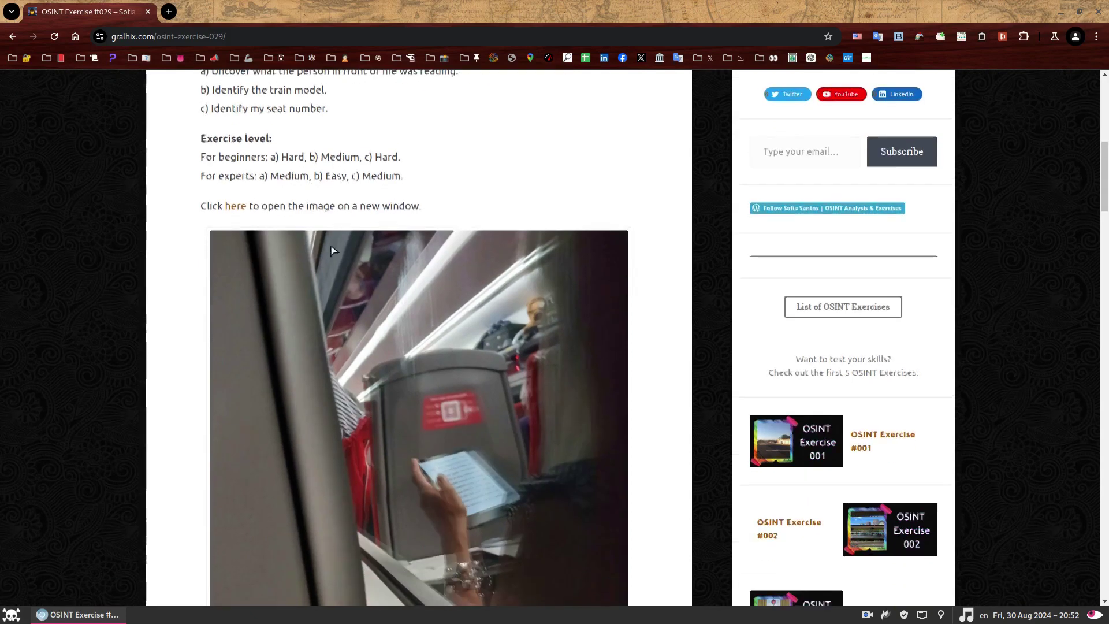
pyautogui.click(235, 207)
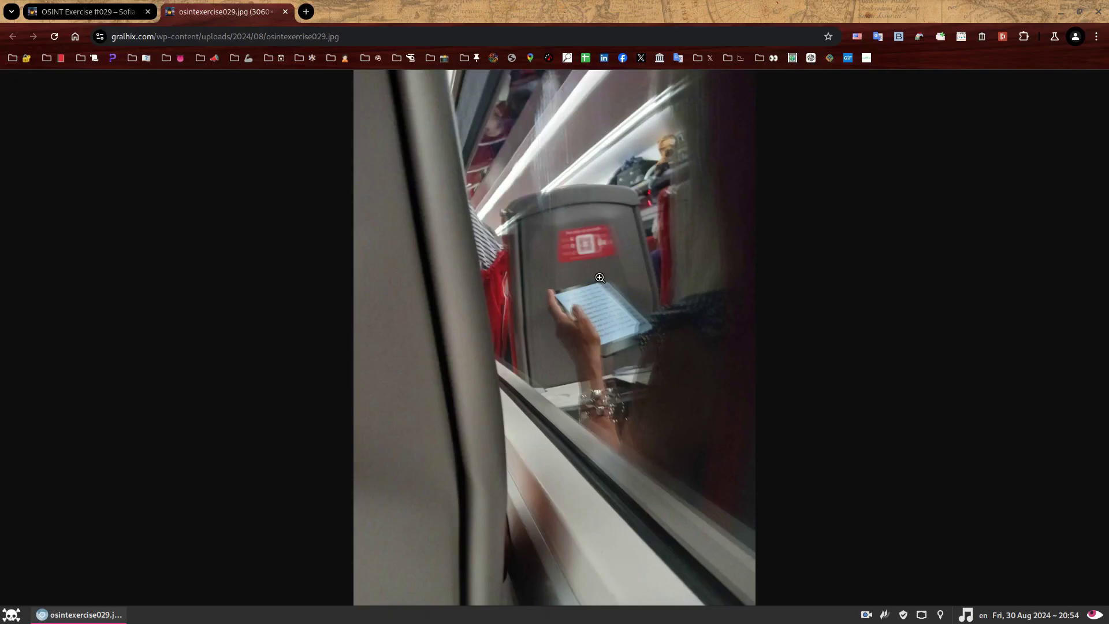
# Examine the train photo at full size, checking the tablet's reflected text, the hand and the table around it.
pyautogui.click(576, 349)
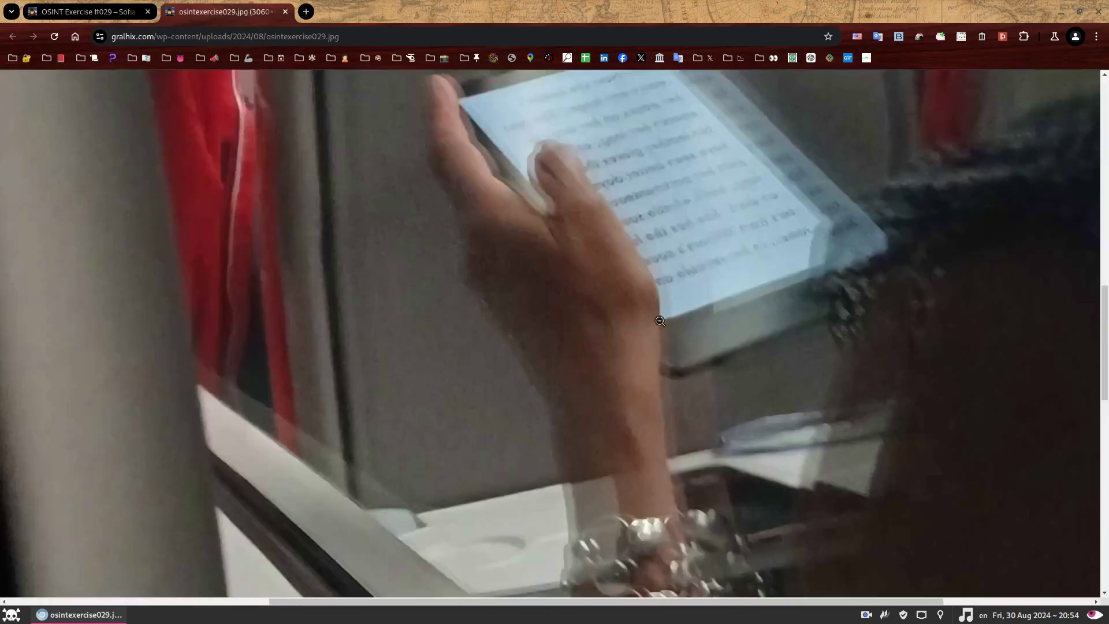
pyautogui.scroll(3, 666, 277)
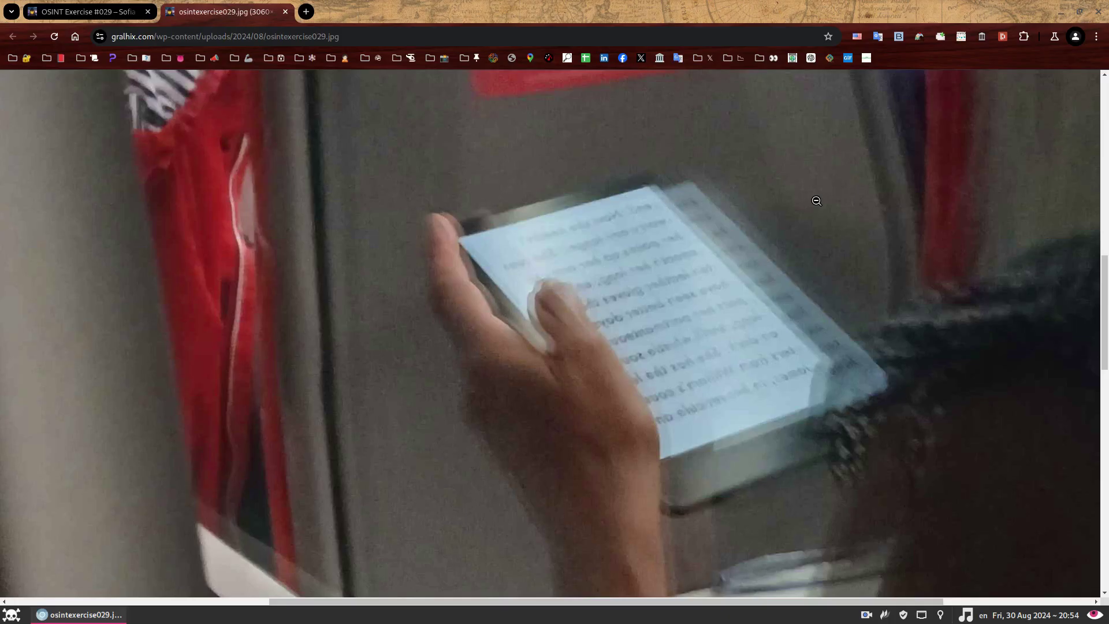
pyautogui.click(792, 270)
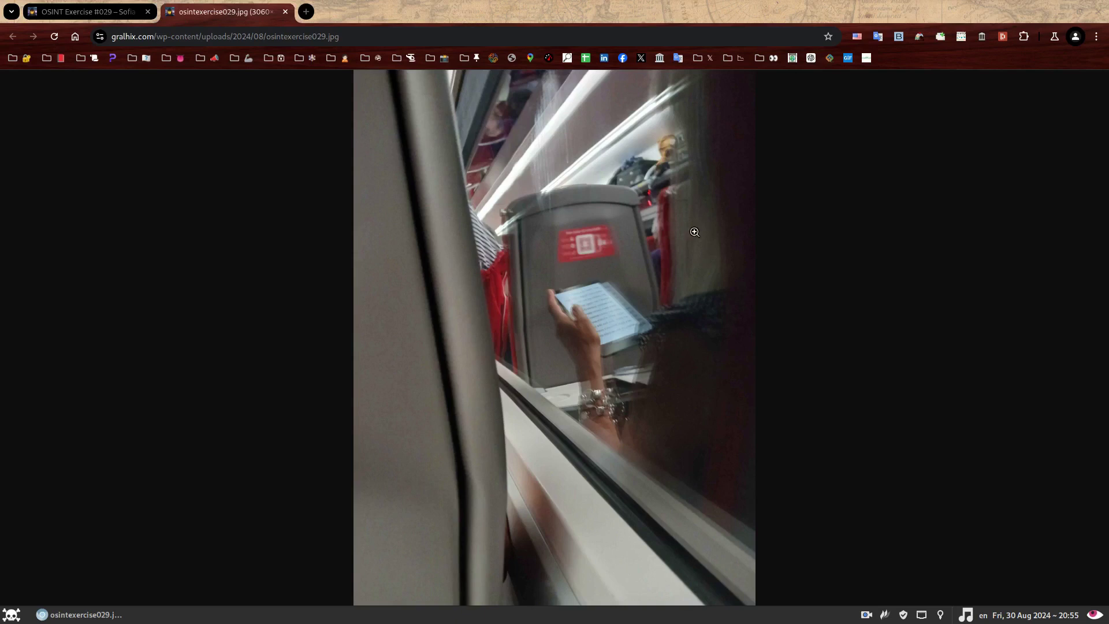
pyautogui.click(610, 392)
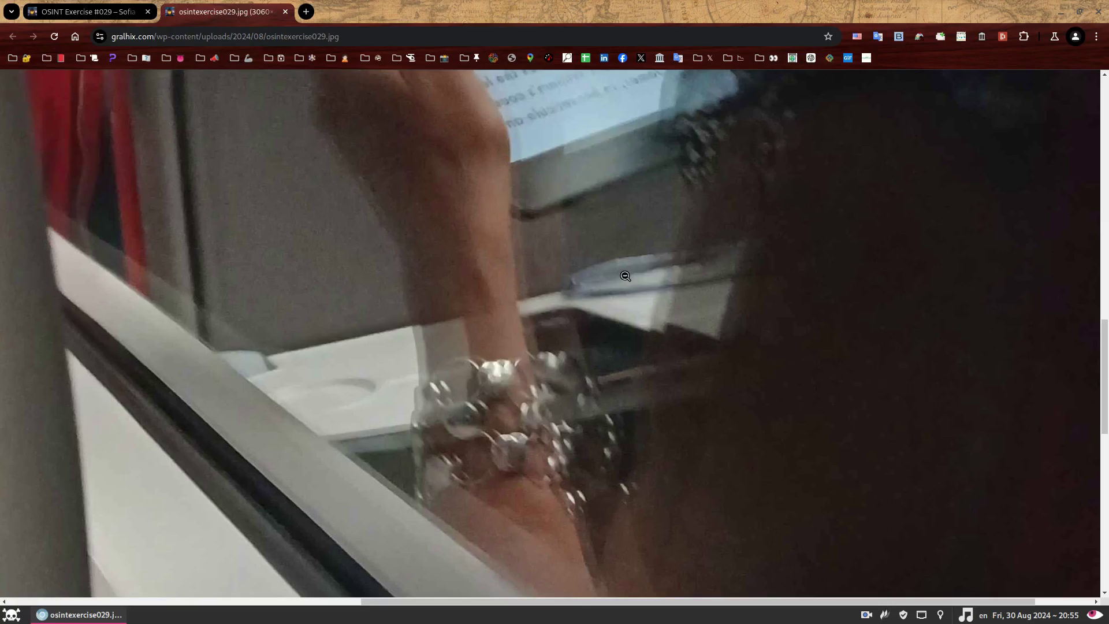
pyautogui.scroll(5, 628, 279)
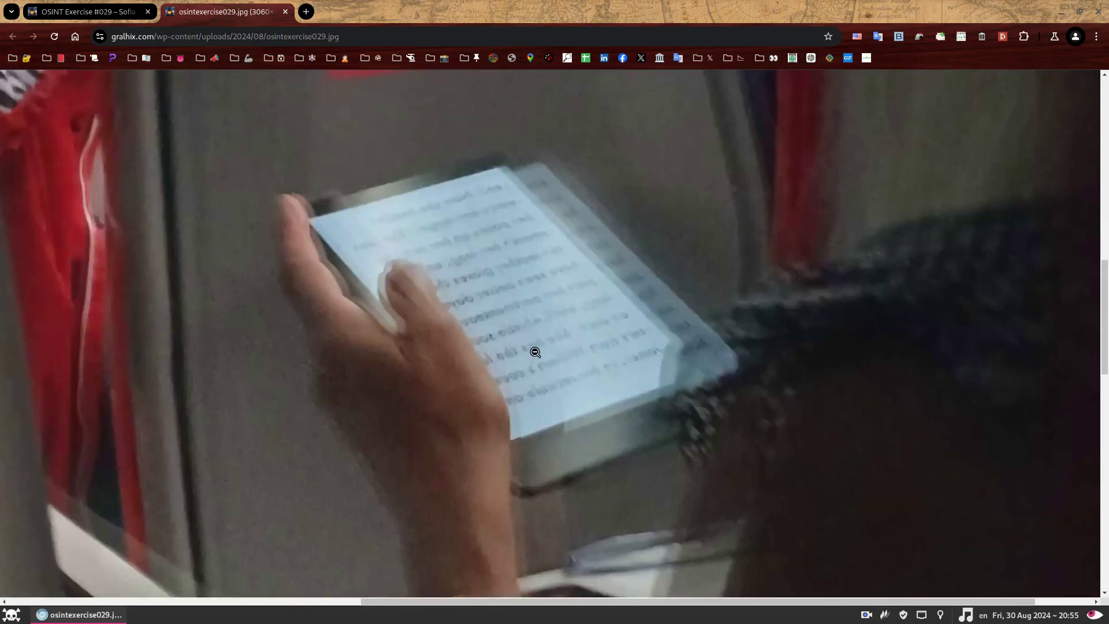
pyautogui.scroll(-3, 535, 348)
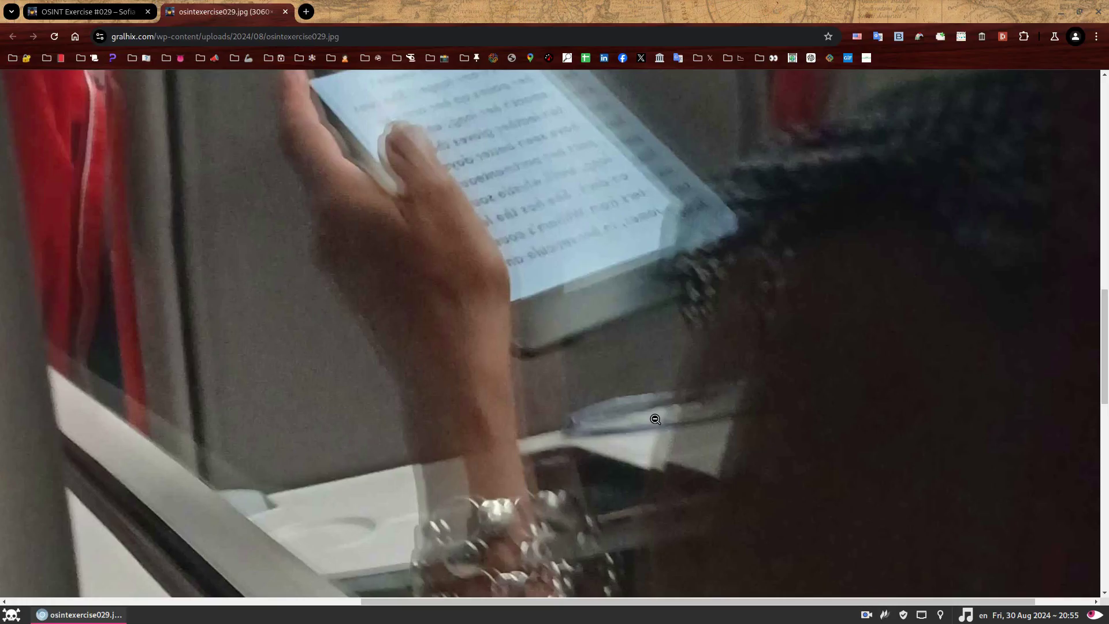
pyautogui.click(584, 324)
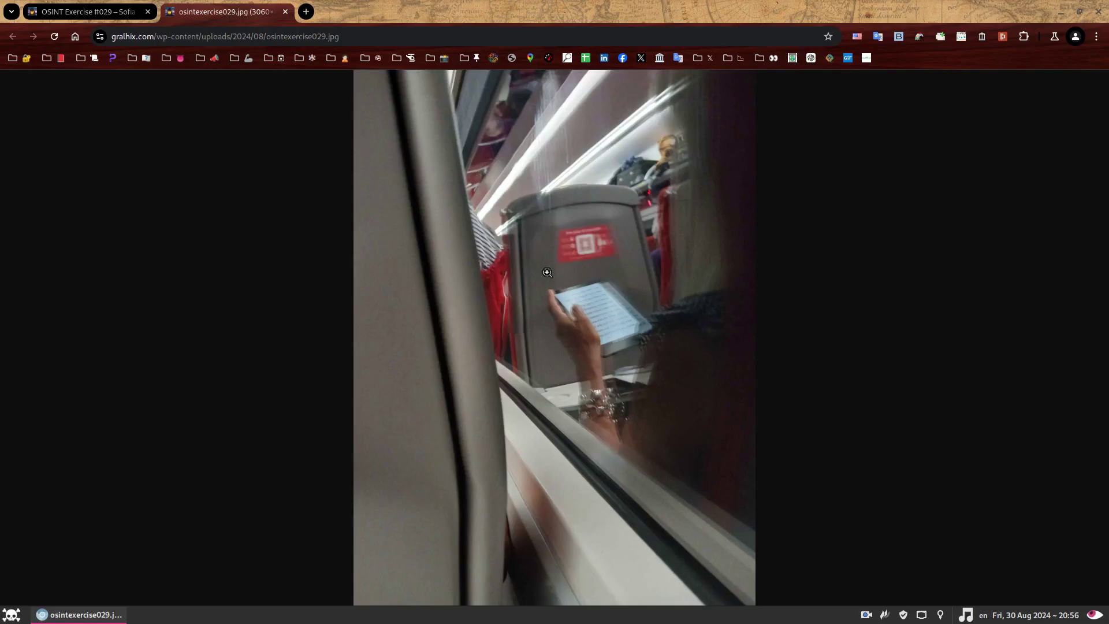
pyautogui.click(569, 323)
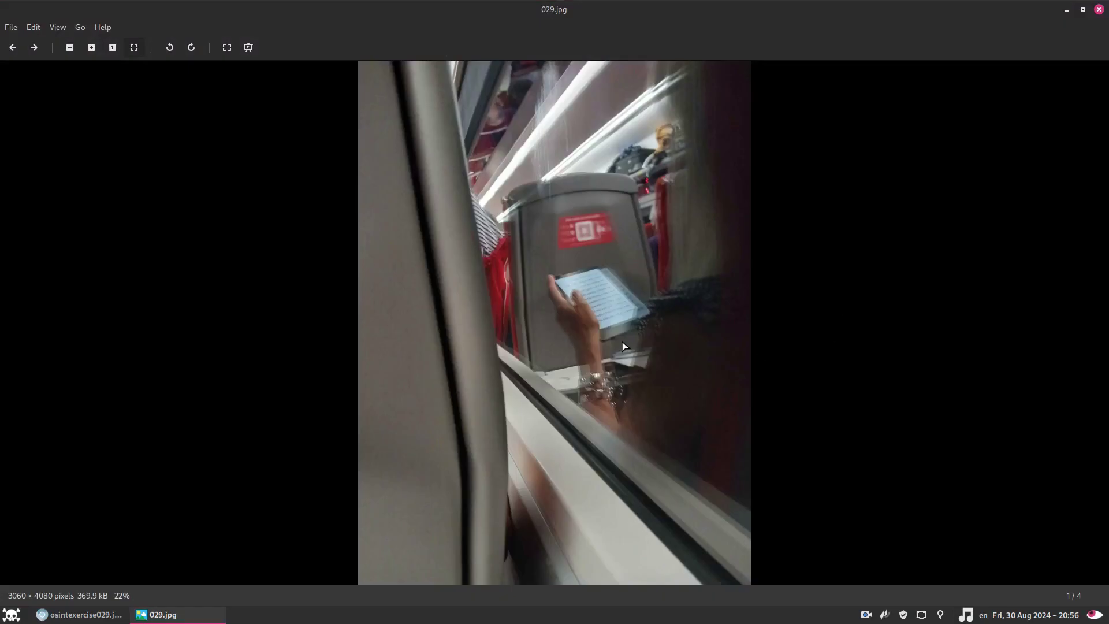
# Flip the photo 029.jpg horizontally in the image viewer and enlarge the tablet's text.
pyautogui.click(32, 28)
pyautogui.click(62, 83)
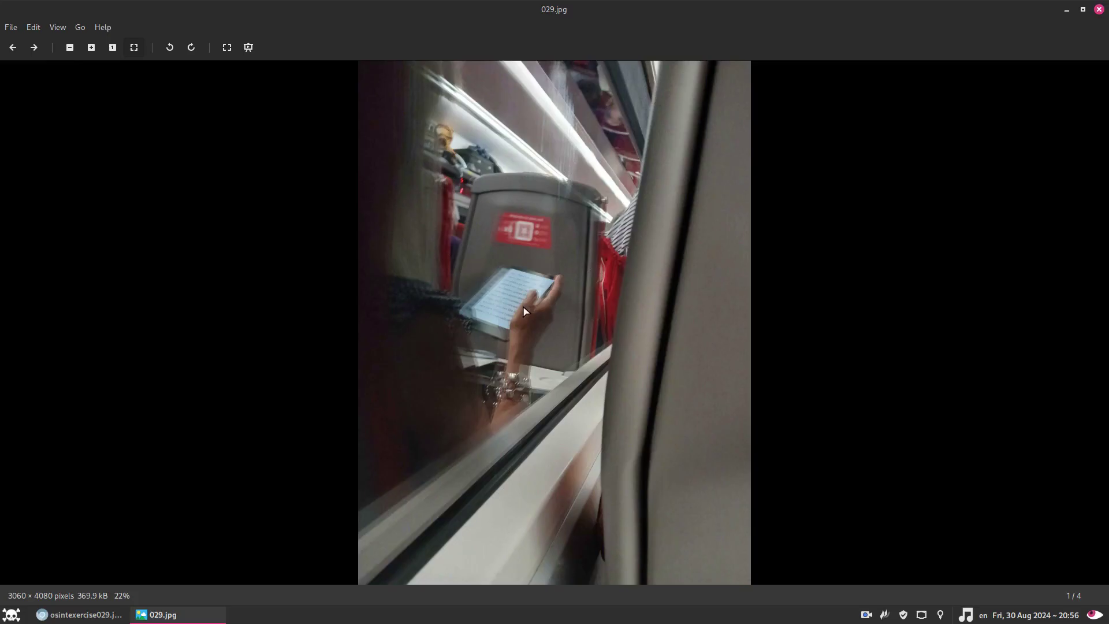
pyautogui.scroll(8, 524, 312)
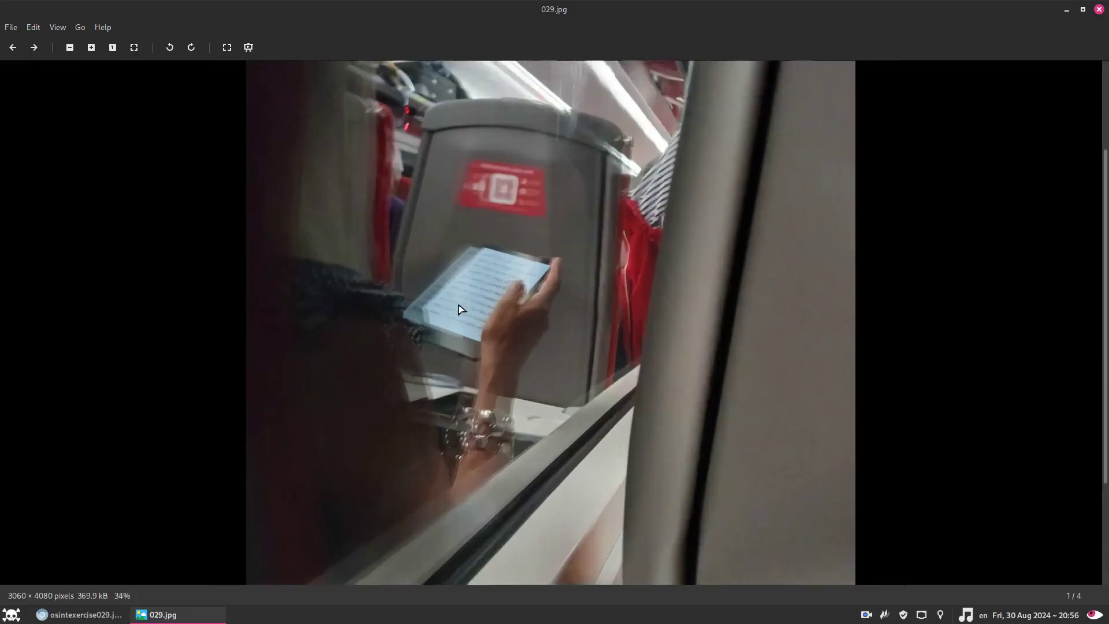
pyautogui.scroll(4, 409, 288)
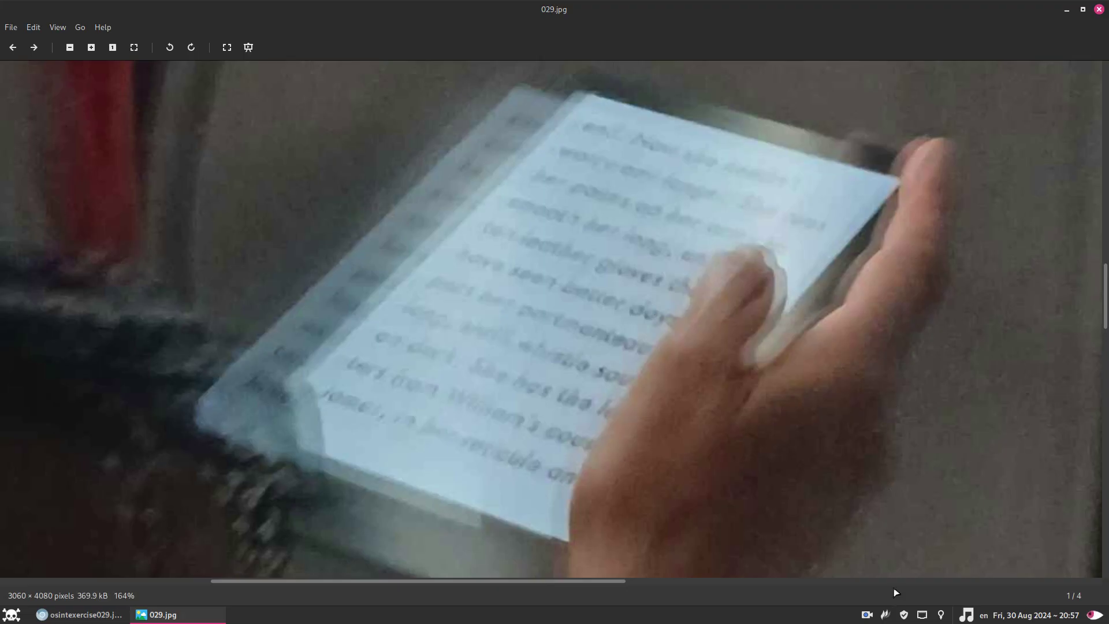
# Capture a screenshot of the area around the tablet's page and save it as an image file.
pyautogui.click(885, 614)
pyautogui.moveTo(168, 502); pyautogui.dragTo(925, 93)
pyautogui.moveTo(168, 426); pyautogui.dragTo(236, 427)
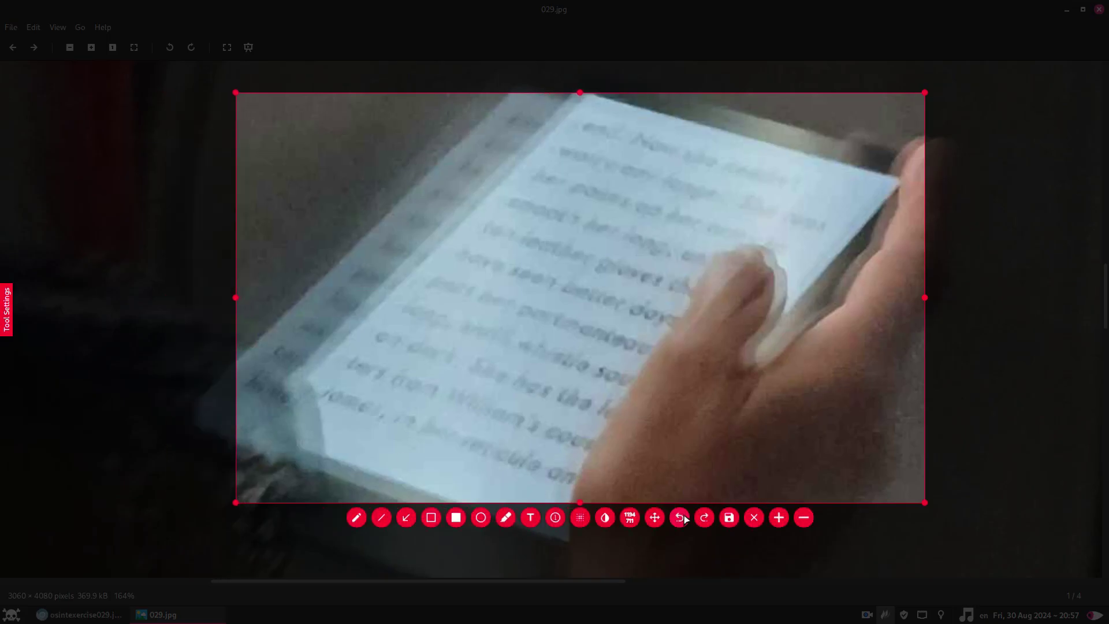
pyautogui.click(726, 517)
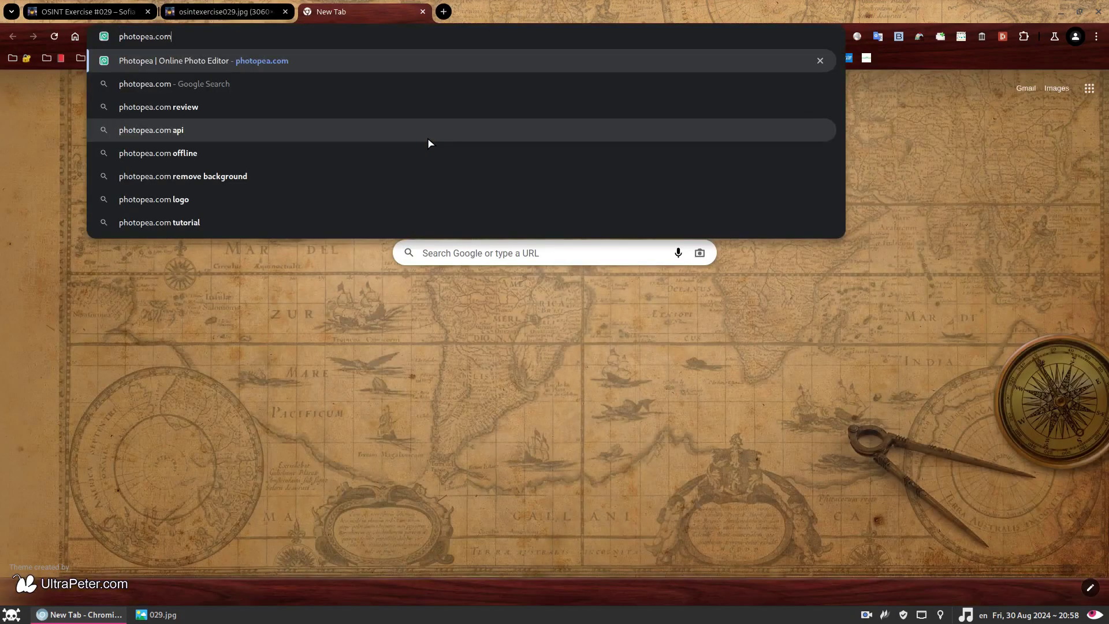
# Go to photopea.com in the browser and open the saved tablet screenshot there.
pyautogui.press('Return')
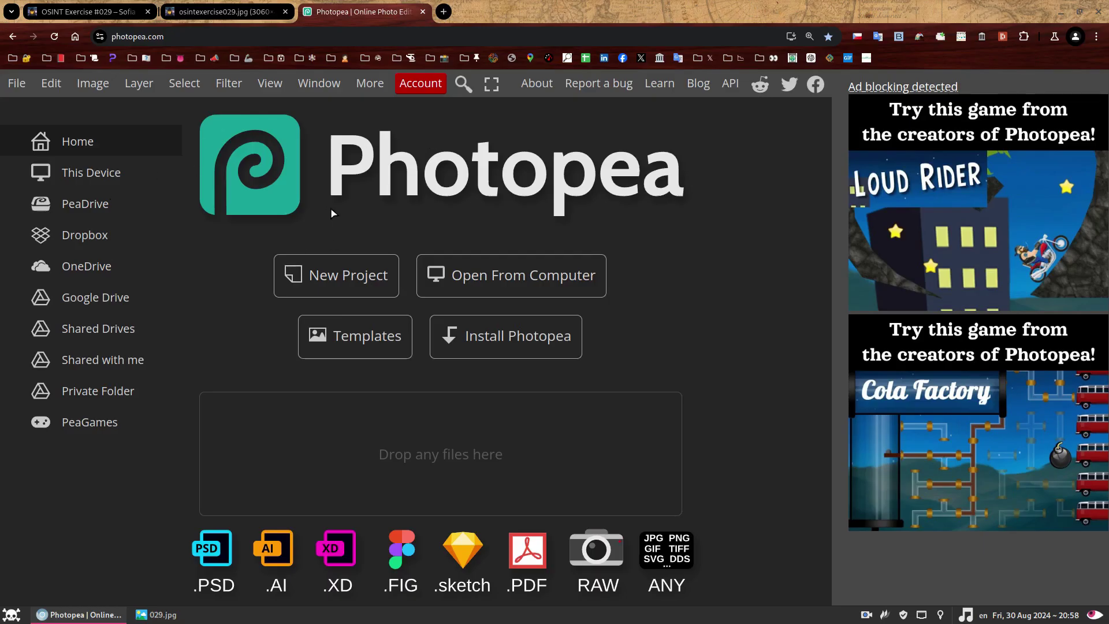
pyautogui.click(22, 81)
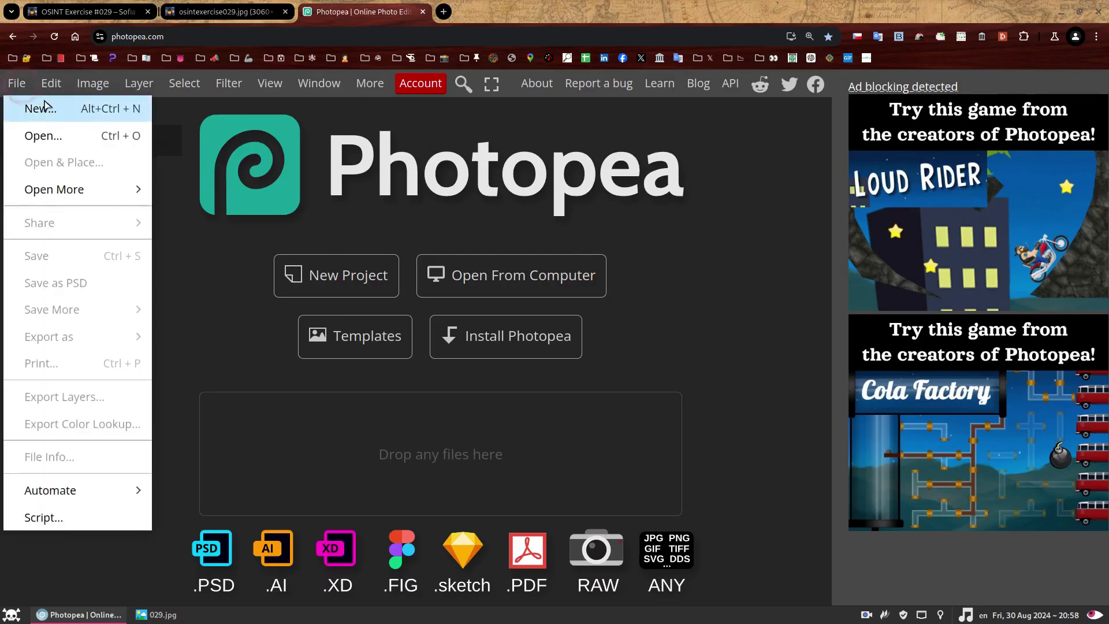
pyautogui.click(49, 140)
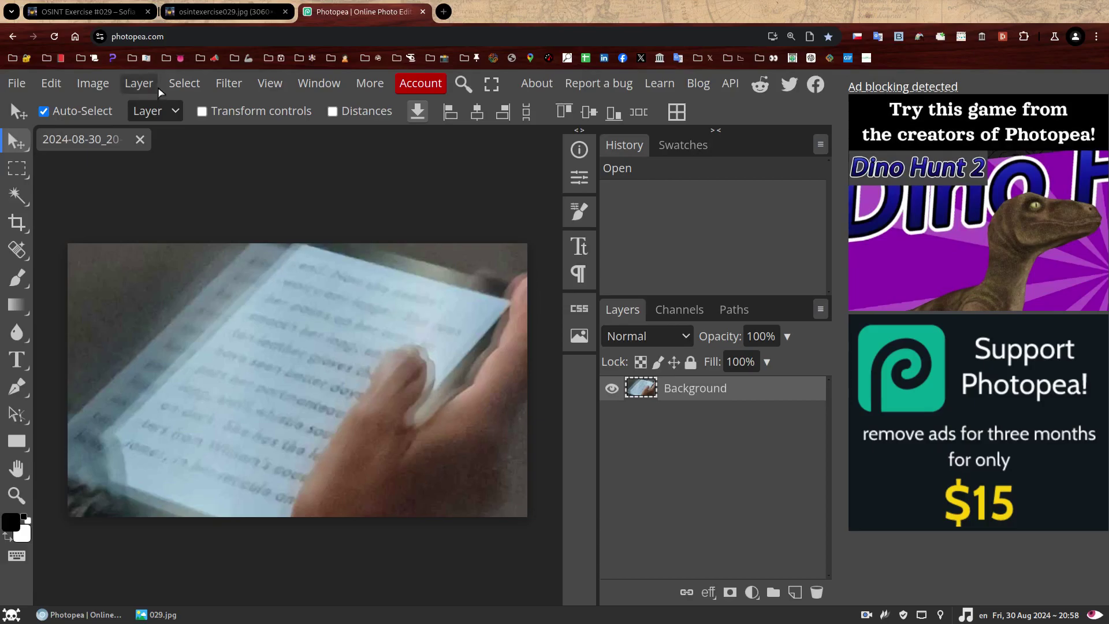
# Apply a Levels adjustment with input black at 25 and input white at 226, comparing the image with and without it.
pyautogui.click(95, 84)
pyautogui.moveTo(161, 143)
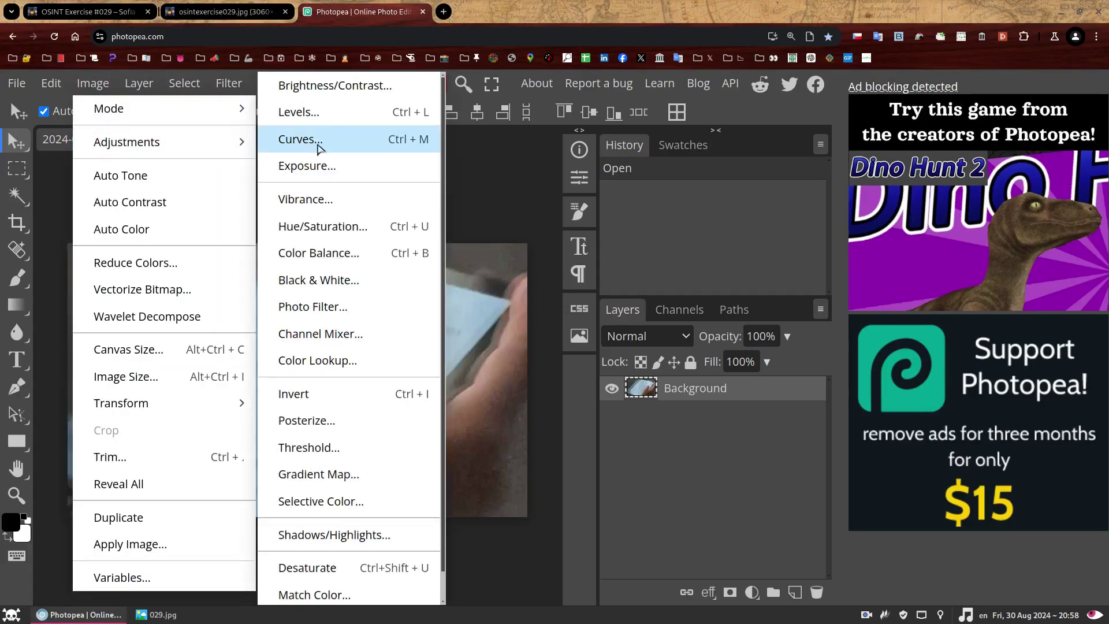
pyautogui.click(330, 112)
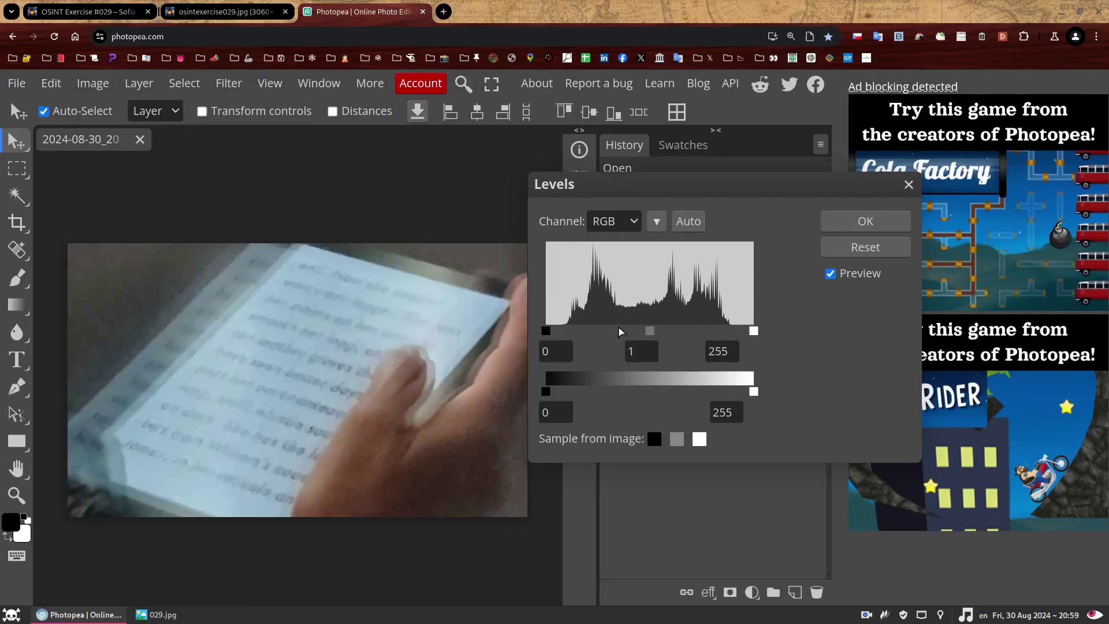
pyautogui.moveTo(547, 331); pyautogui.dragTo(567, 330)
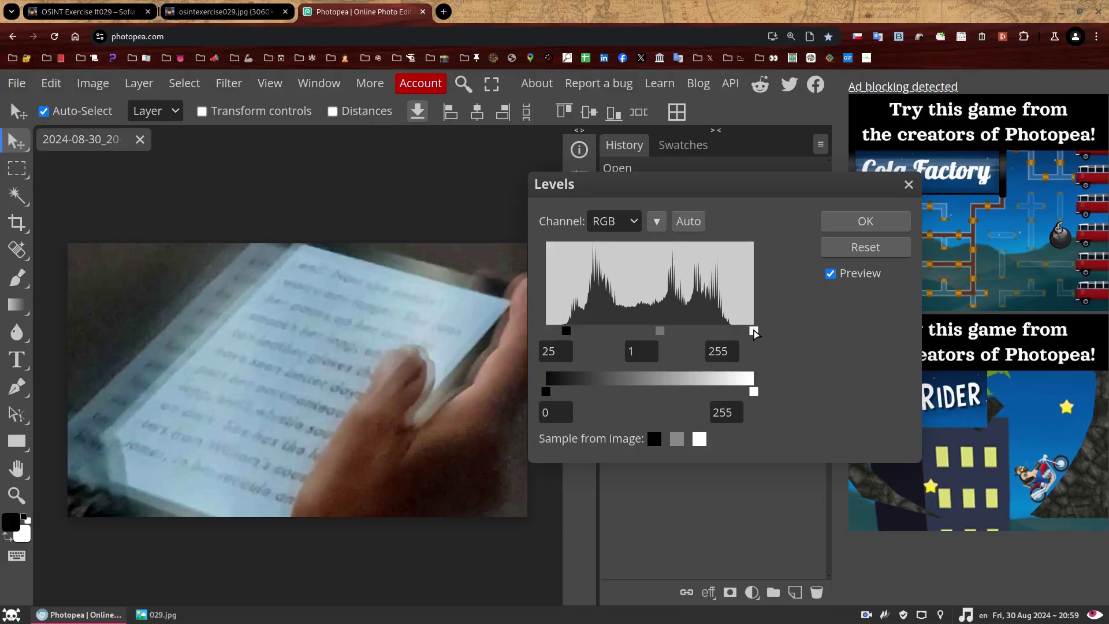
pyautogui.moveTo(754, 332); pyautogui.dragTo(731, 333)
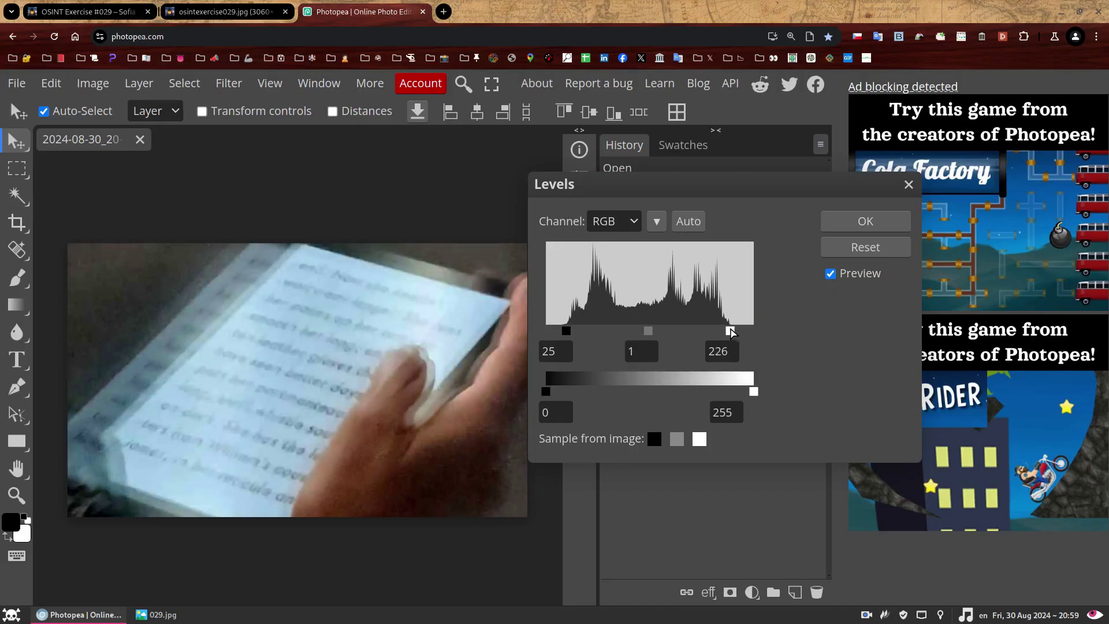
pyautogui.click(831, 275)
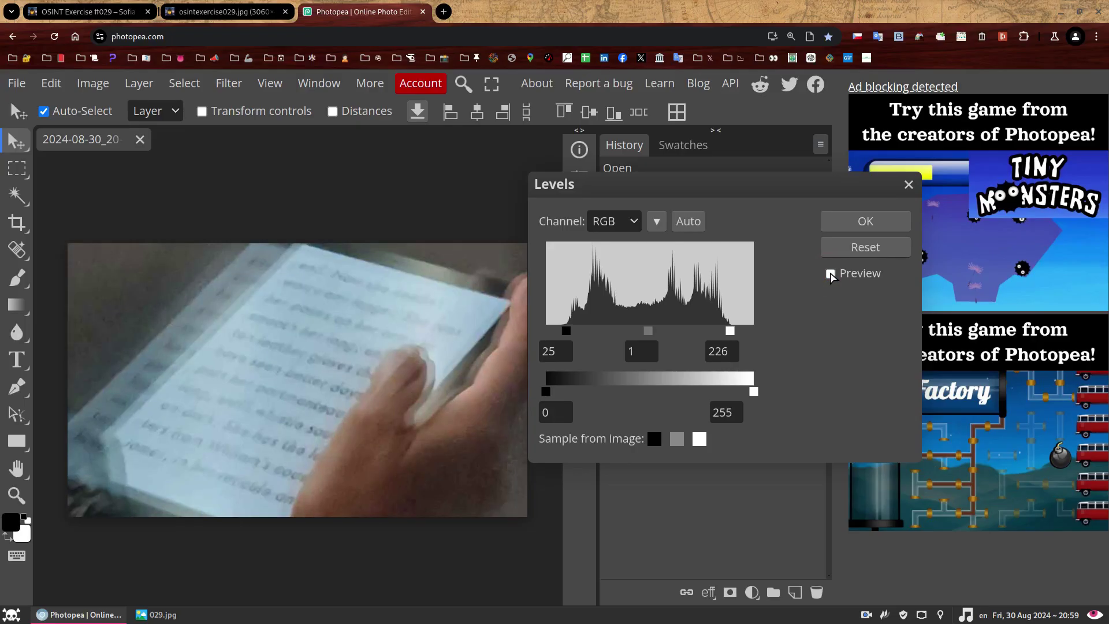
pyautogui.click(831, 275)
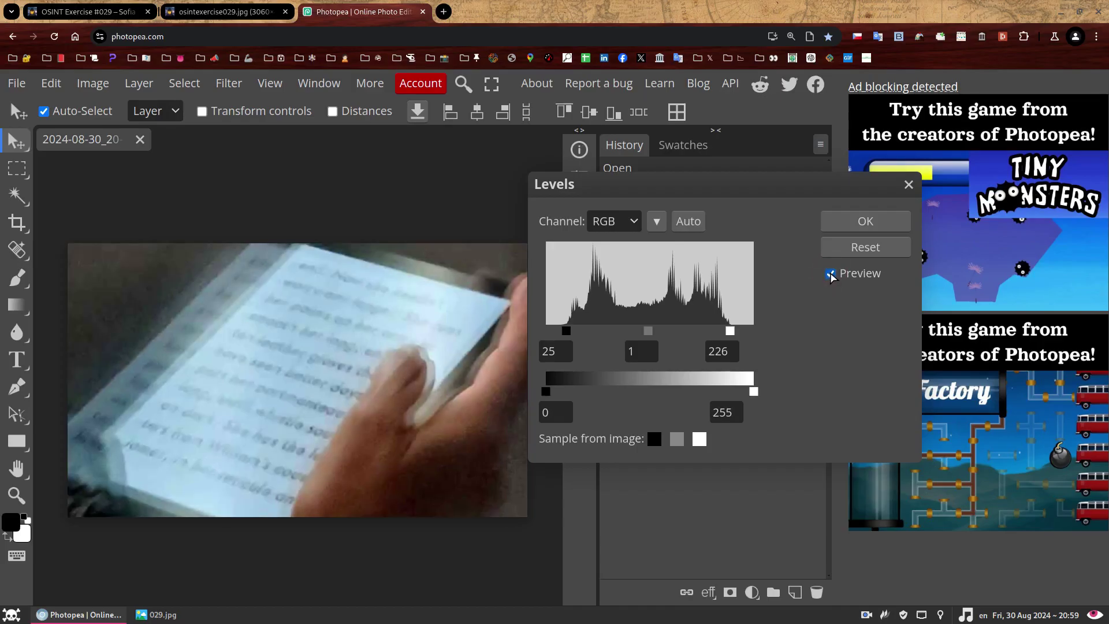
pyautogui.click(831, 275)
pyautogui.click(832, 275)
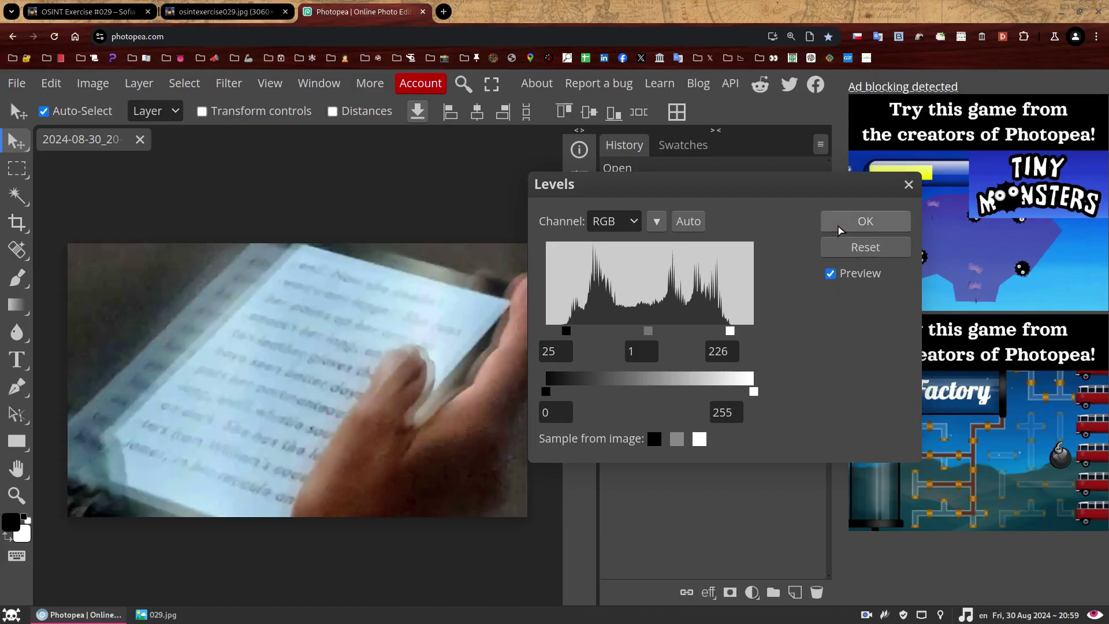
pyautogui.click(863, 221)
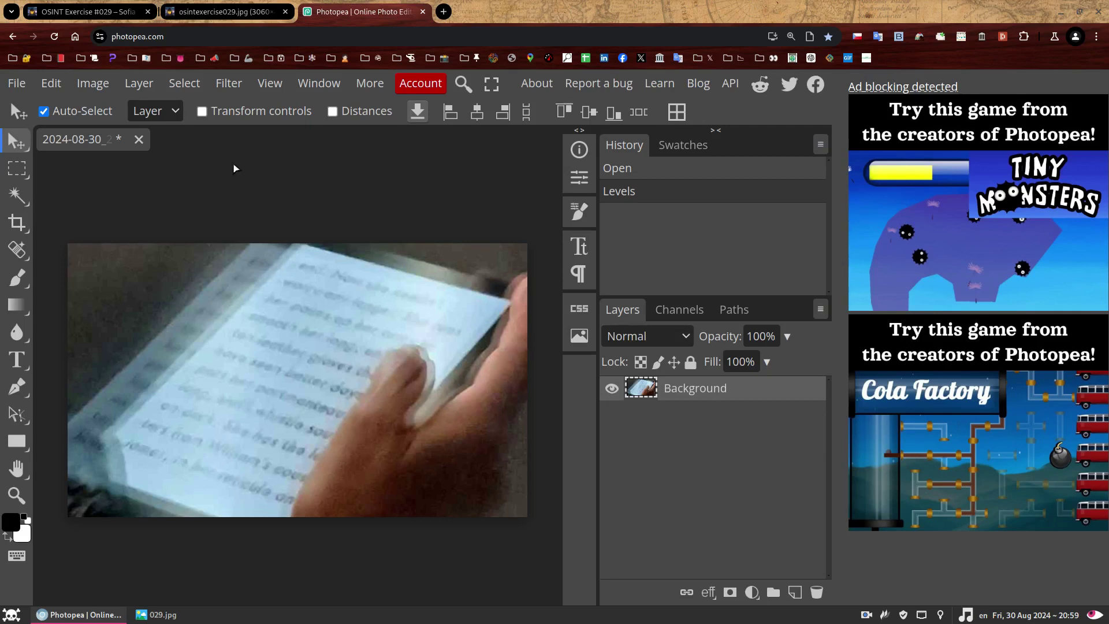
# Darken the midtones with a Curves adjustment using an RGB point at input 145, output 114, comparing before and after.
pyautogui.click(92, 83)
pyautogui.moveTo(139, 151)
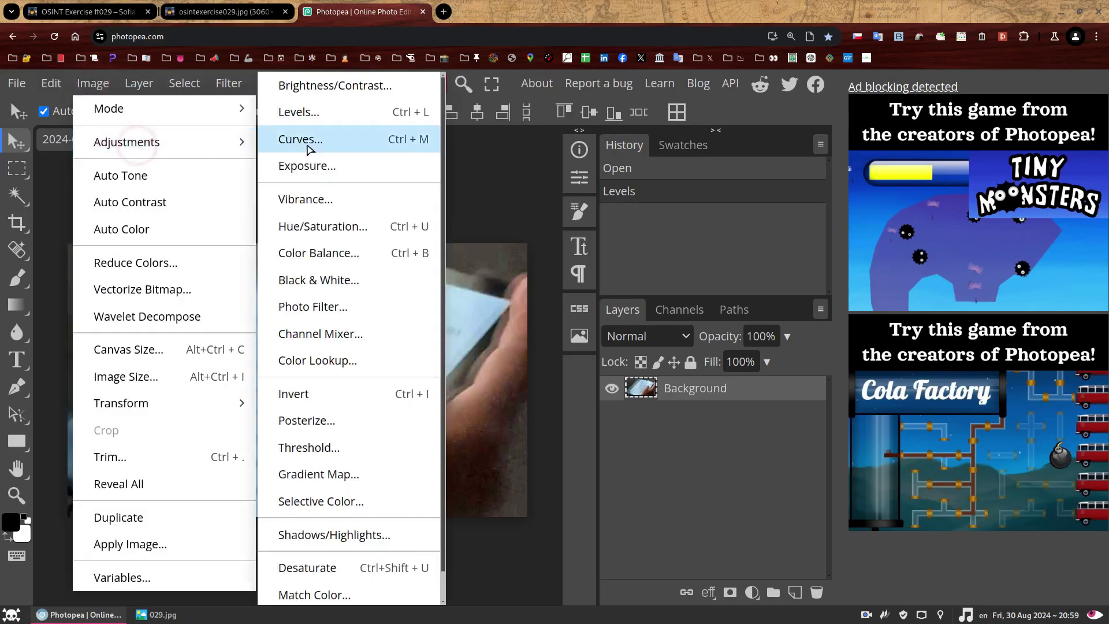
pyautogui.click(359, 139)
pyautogui.moveTo(332, 215); pyautogui.dragTo(765, 159)
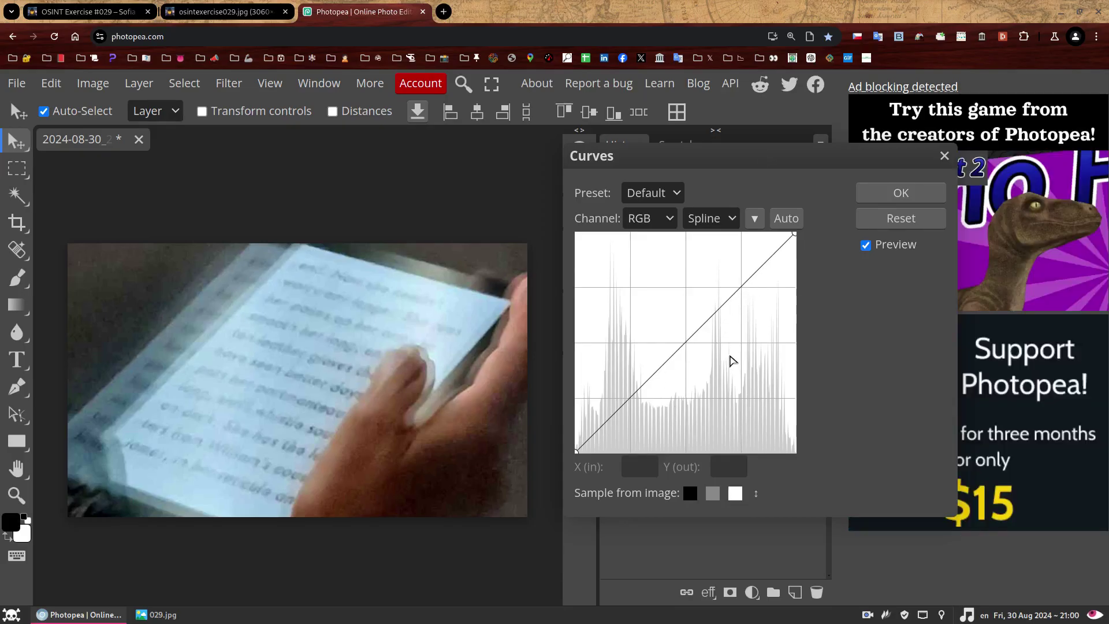
pyautogui.click(689, 339)
pyautogui.moveTo(689, 338); pyautogui.dragTo(700, 355)
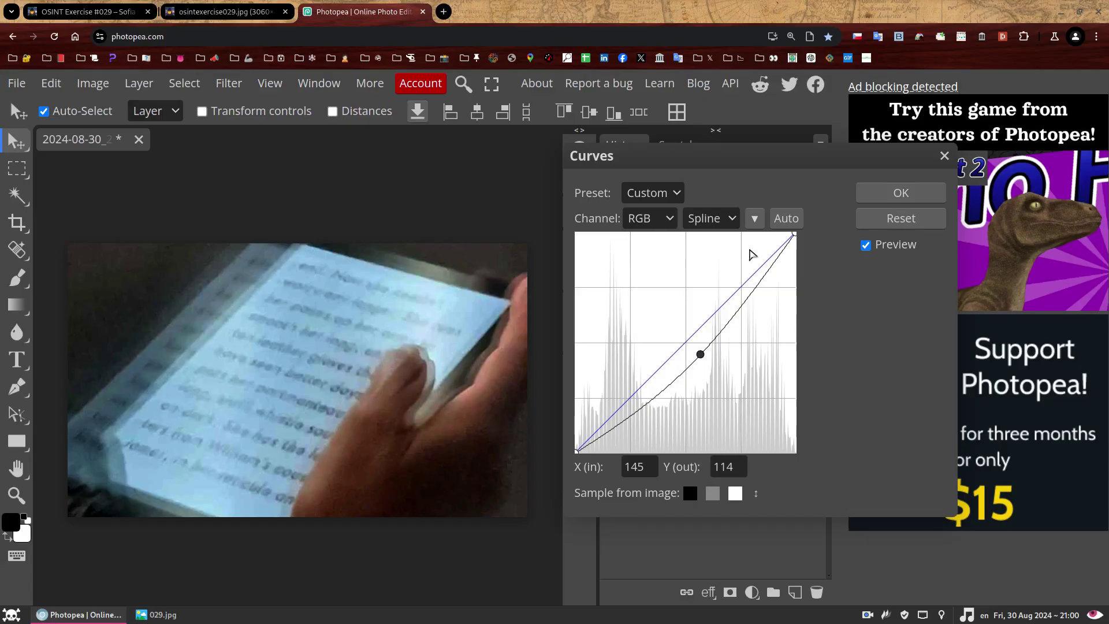
pyautogui.click(866, 245)
pyautogui.click(866, 246)
pyautogui.click(866, 245)
pyautogui.click(866, 245)
pyautogui.click(876, 196)
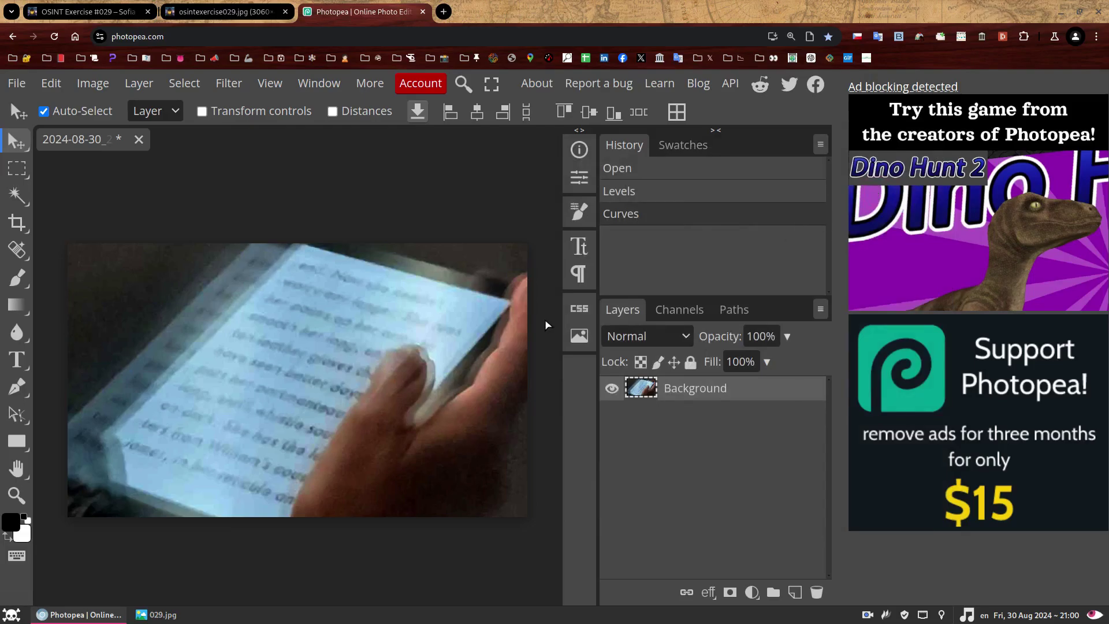
# Zoom in on the enhanced tablet page to inspect the legibility of its text.
pyautogui.click(16, 495)
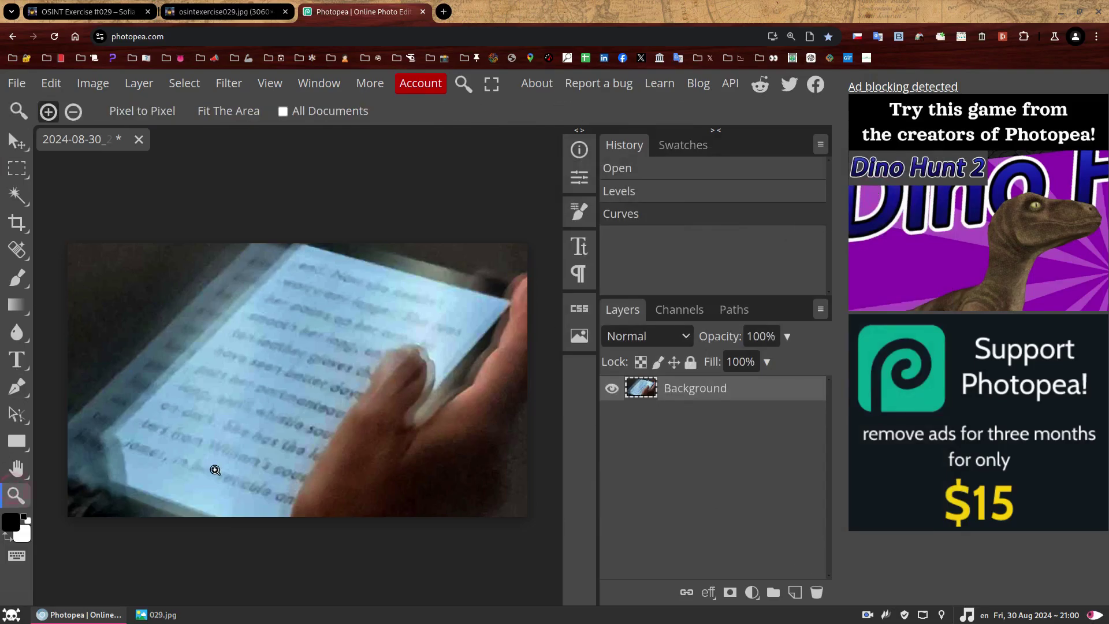
pyautogui.scroll(1, 234, 465)
pyautogui.scroll(1, 238, 465)
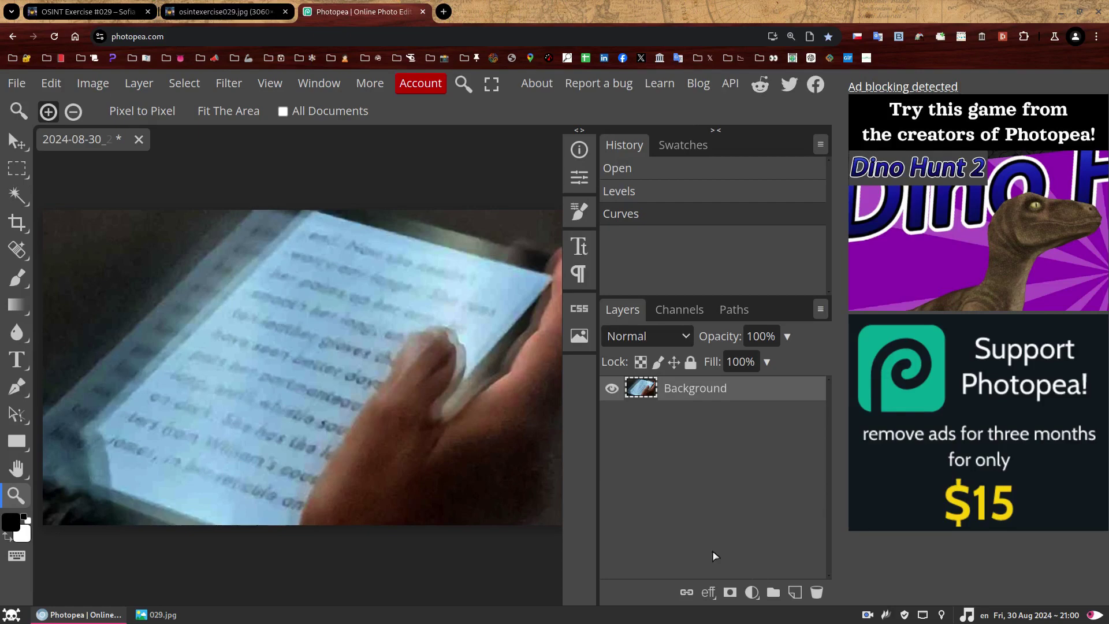
# Capture the enhanced tablet image as a screenshot file and view it enlarged in the image viewer.
pyautogui.click(886, 615)
pyautogui.moveTo(53, 211); pyautogui.dragTo(552, 523)
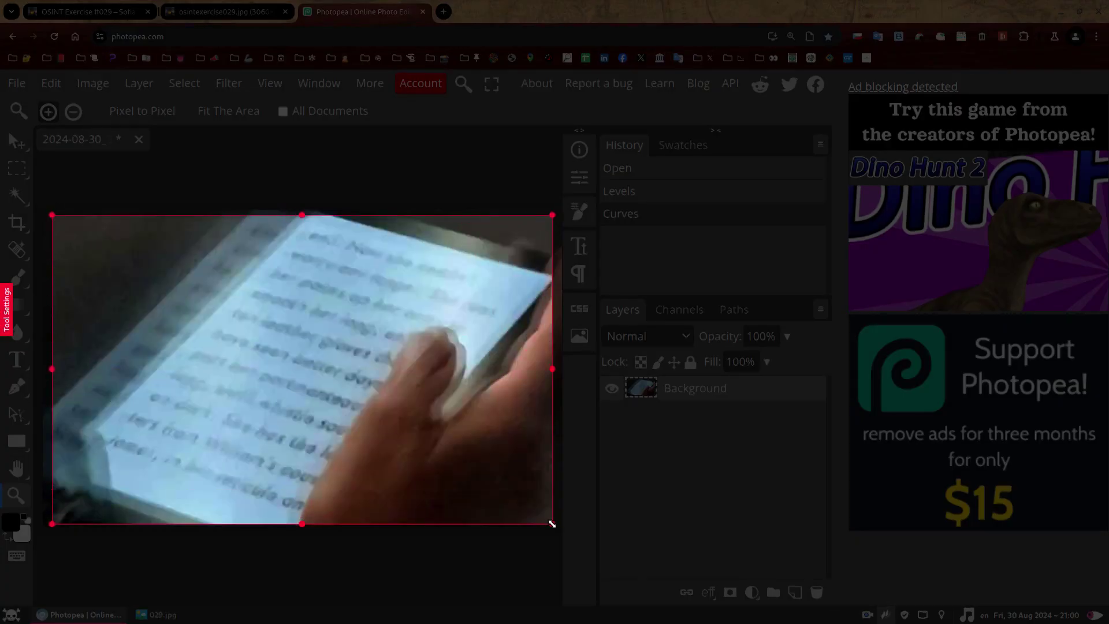
pyautogui.click(451, 539)
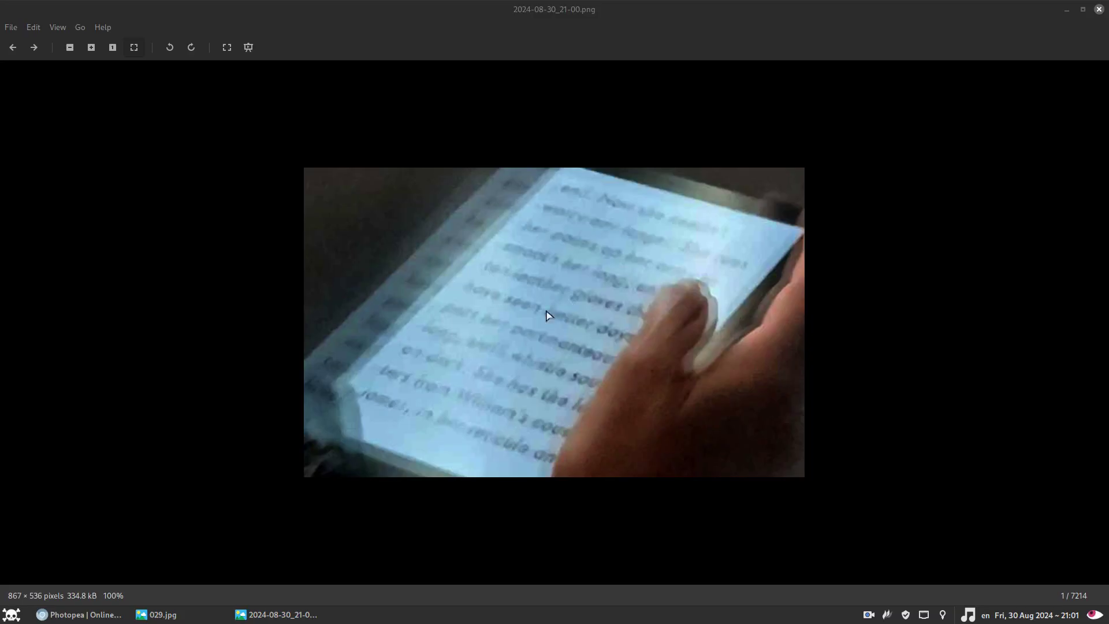
pyautogui.scroll(3, 529, 324)
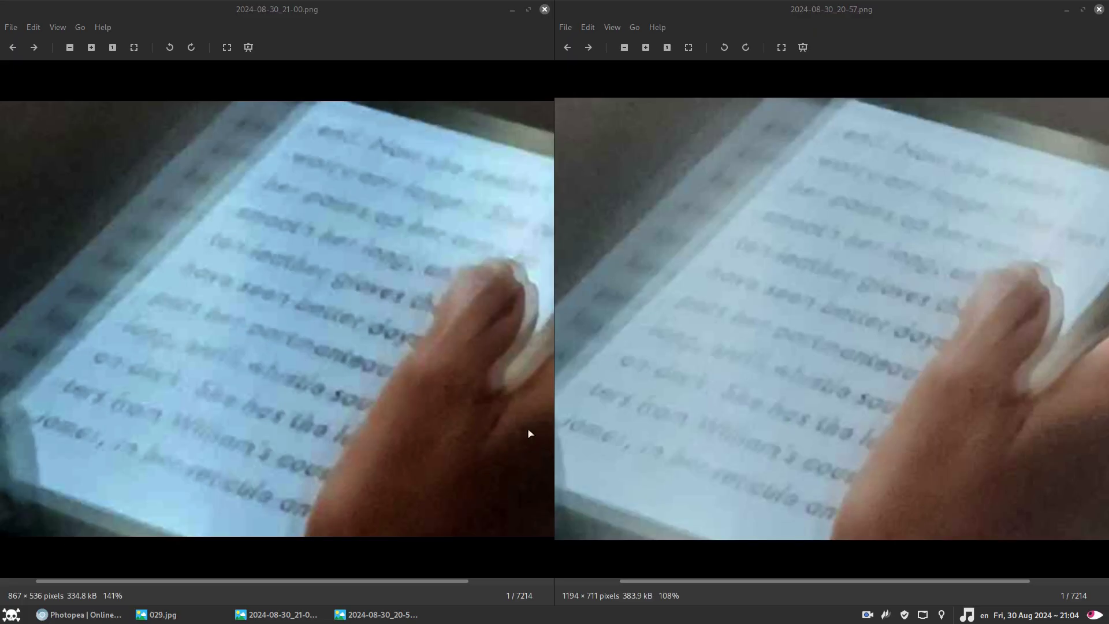
# Capture the enhanced tablet page and try a pink underline beneath the blurred word on the line below "have seen better days".
pyautogui.click(885, 614)
pyautogui.moveTo(60, 183); pyautogui.dragTo(586, 531)
pyautogui.click(124, 546)
pyautogui.moveTo(242, 339); pyautogui.dragTo(390, 382)
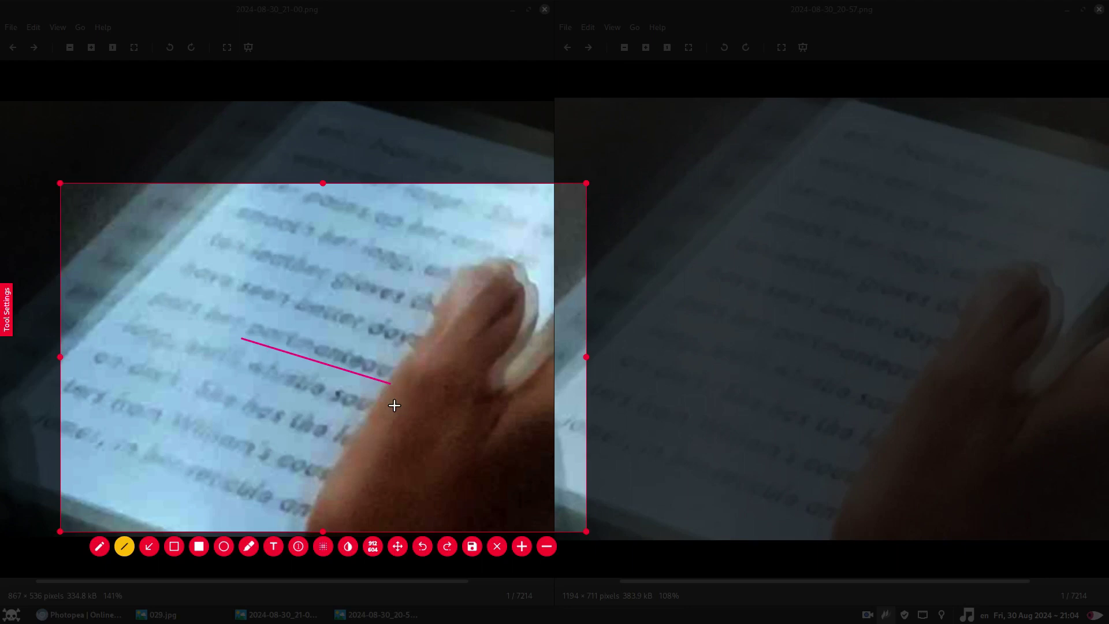
pyautogui.click(421, 551)
# Box the letter "a" in pink in the blurred word, in "days" and in "an" on the last text line.
pyautogui.click(174, 547)
pyautogui.moveTo(357, 352); pyautogui.dragTo(379, 379)
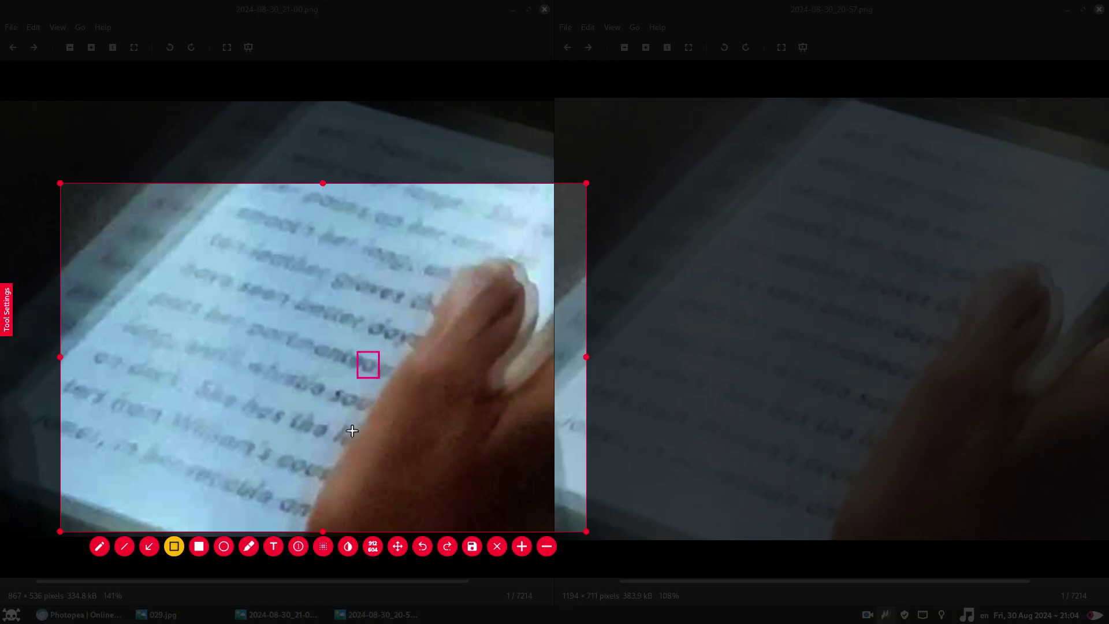
pyautogui.moveTo(278, 492); pyautogui.dragTo(298, 512)
pyautogui.moveTo(378, 325); pyautogui.dragTo(406, 344)
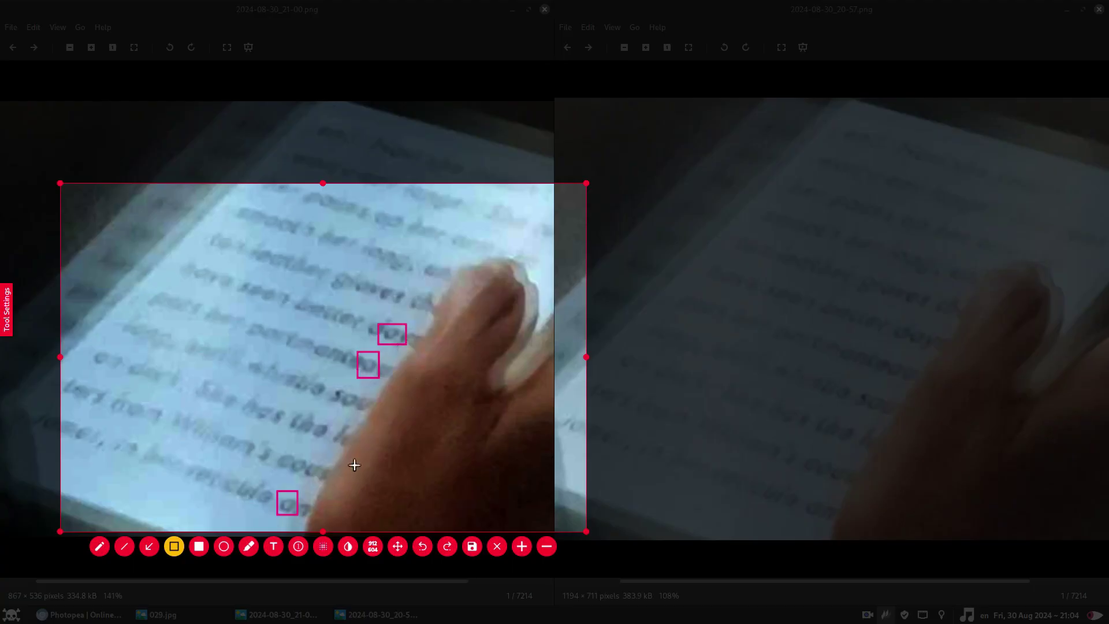
# Change the annotation colour to green and box three more letters on the tablet text for comparison.
pyautogui.click(6, 324)
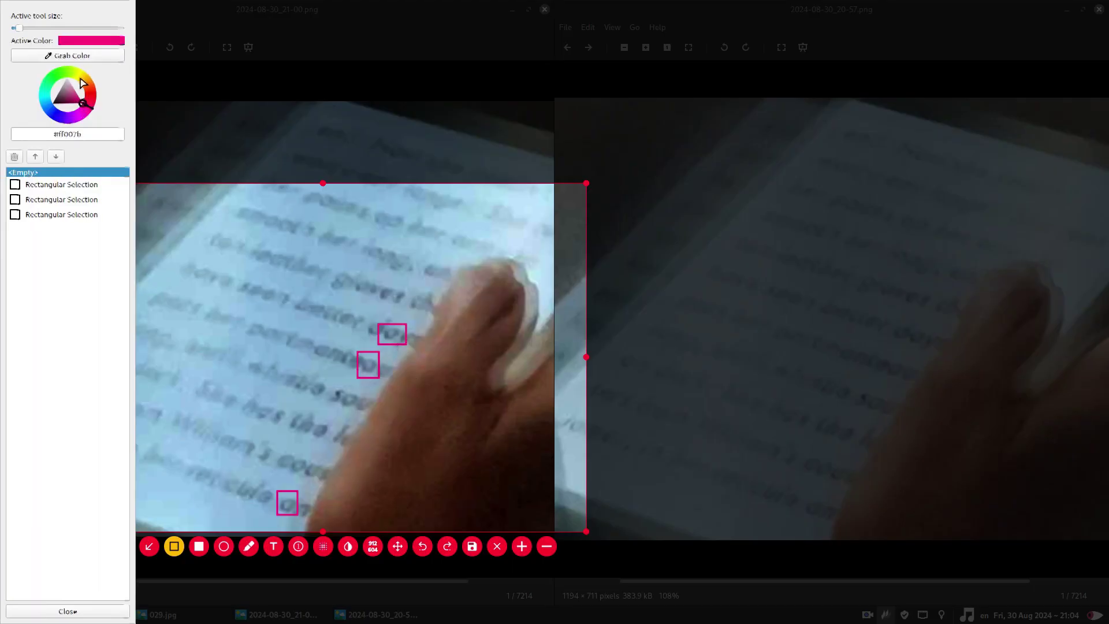
pyautogui.click(50, 82)
pyautogui.click(84, 611)
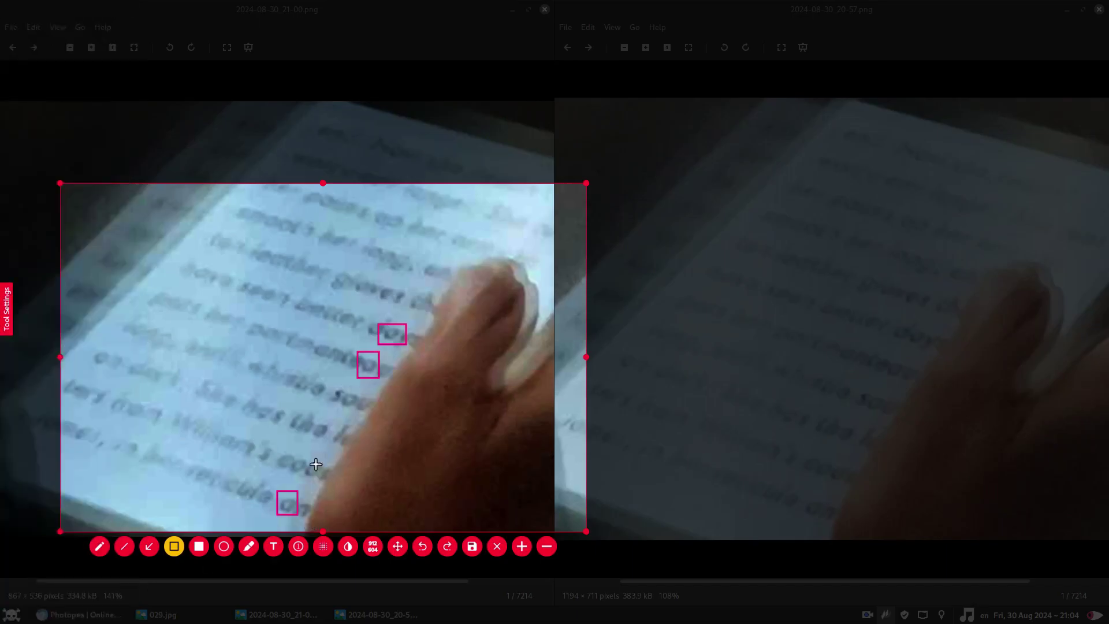
pyautogui.moveTo(285, 454); pyautogui.dragTo(311, 478)
pyautogui.moveTo(338, 387); pyautogui.dragTo(359, 412)
pyautogui.moveTo(283, 506); pyautogui.dragTo(297, 518)
# Undo all the pink and green letter boxes on the capture.
pyautogui.click(423, 546)
pyautogui.click(422, 546)
pyautogui.click(423, 547)
pyautogui.click(423, 547)
pyautogui.click(423, 546)
pyautogui.click(423, 547)
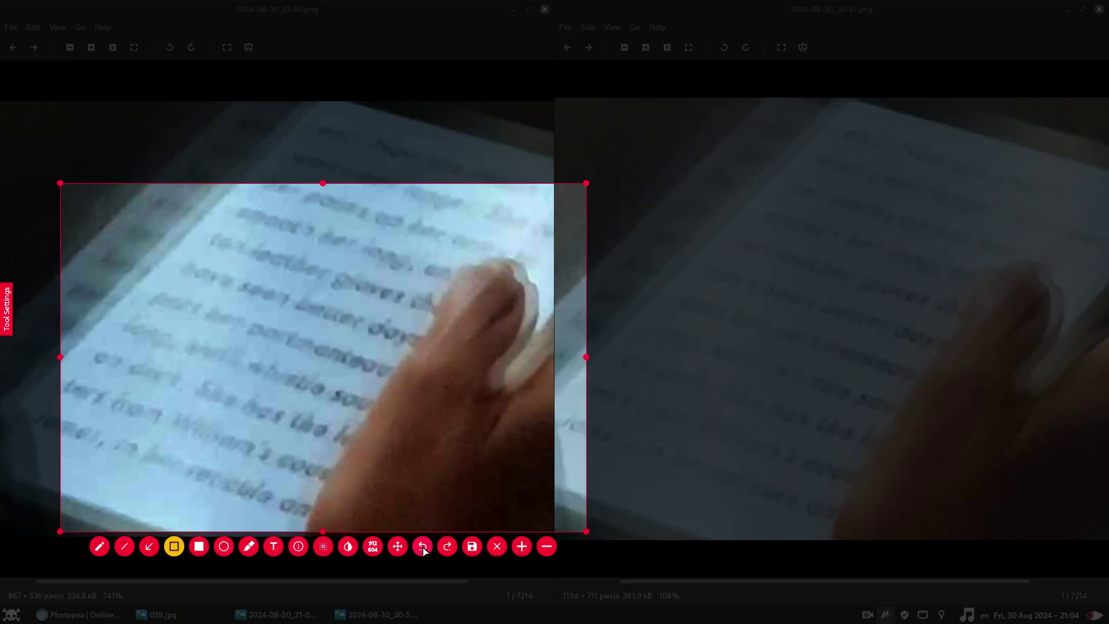
# Try blue #0078ff boxes around the letter "u" in the blurred word, "sou" and "cou", and undo them.
pyautogui.click(7, 309)
pyautogui.click(47, 109)
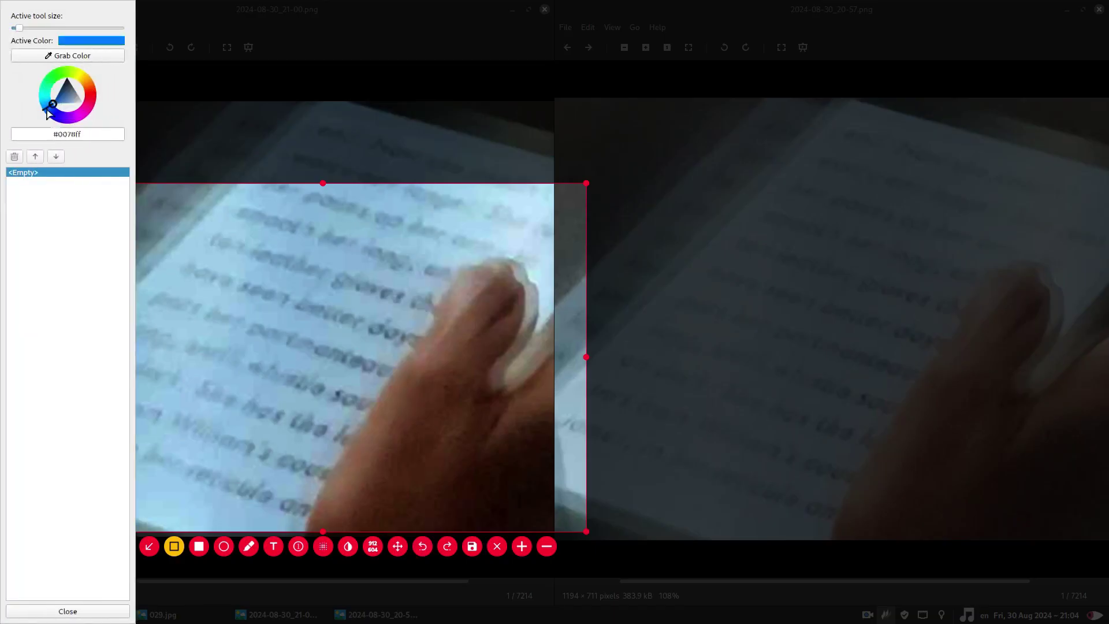
pyautogui.click(81, 612)
pyautogui.moveTo(371, 359)
pyautogui.mouseDown()
pyautogui.moveTo(395, 382)
pyautogui.moveTo(363, 403)
pyautogui.moveTo(373, 415)
pyautogui.mouseUp()
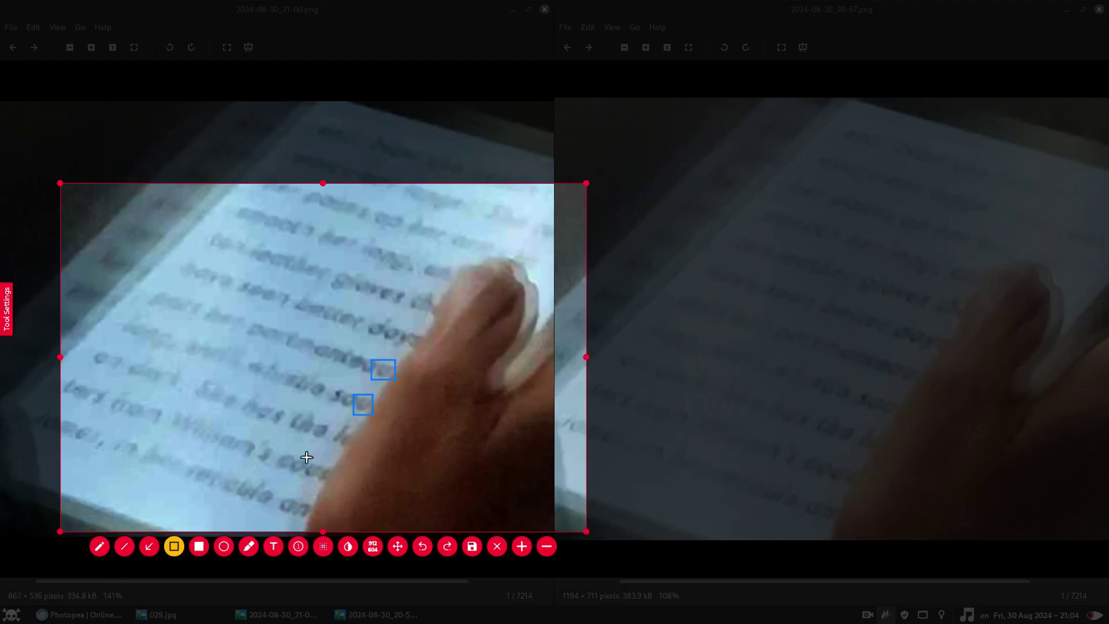
pyautogui.moveTo(302, 459); pyautogui.dragTo(324, 482)
pyautogui.click(423, 546)
pyautogui.click(424, 546)
pyautogui.click(423, 546)
# Try yellow #fff100 boxes around the letter "e" in the blurred word, "the" and the last line, and undo them.
pyautogui.click(7, 309)
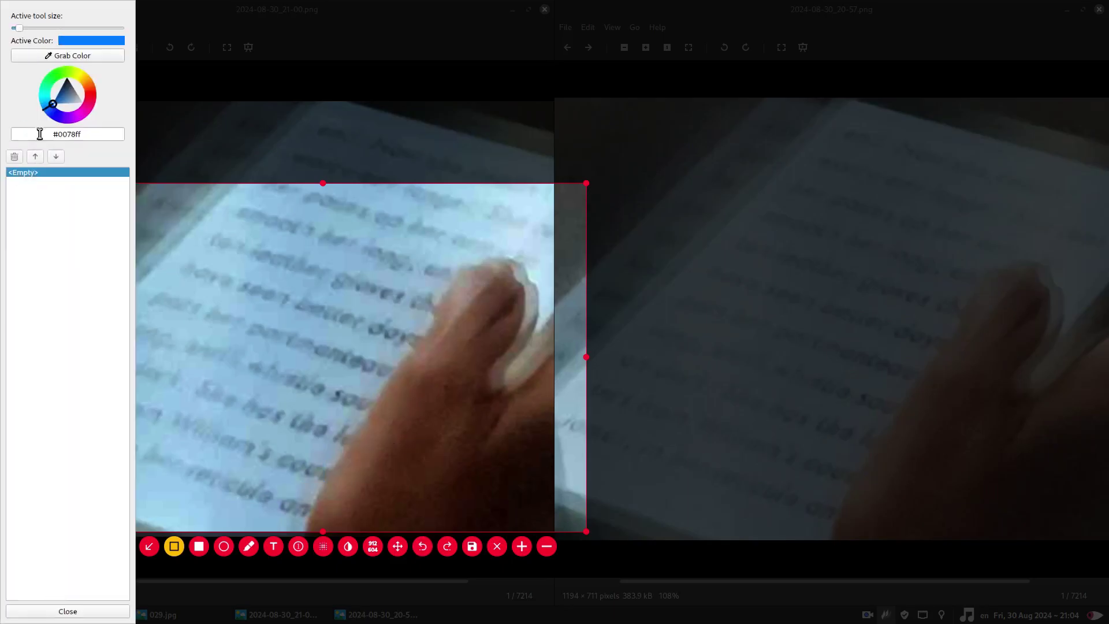
pyautogui.click(81, 74)
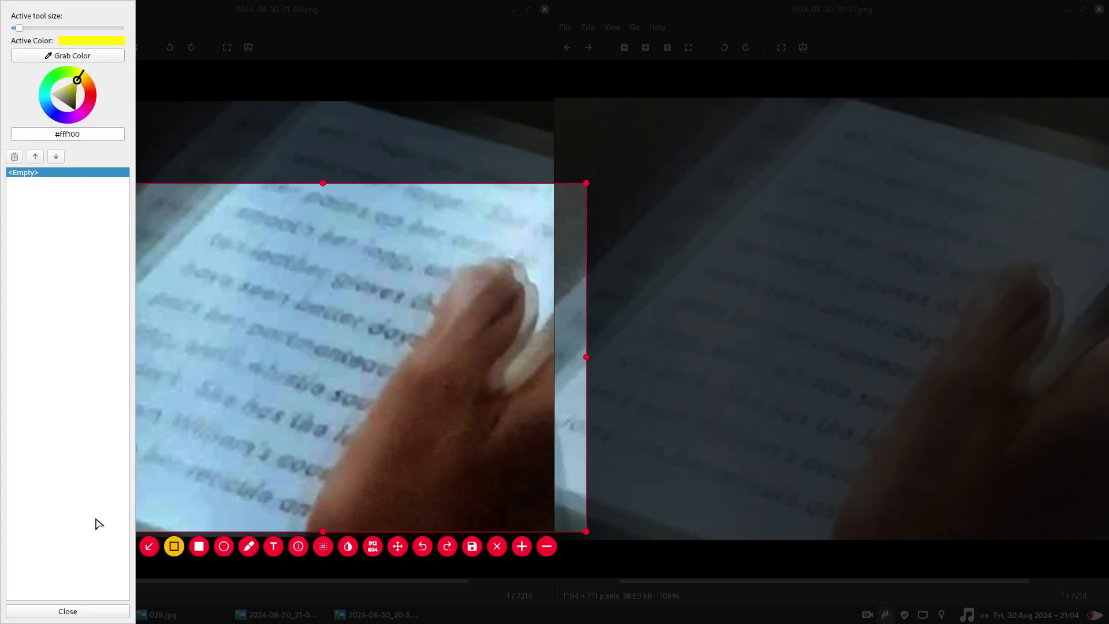
pyautogui.click(98, 610)
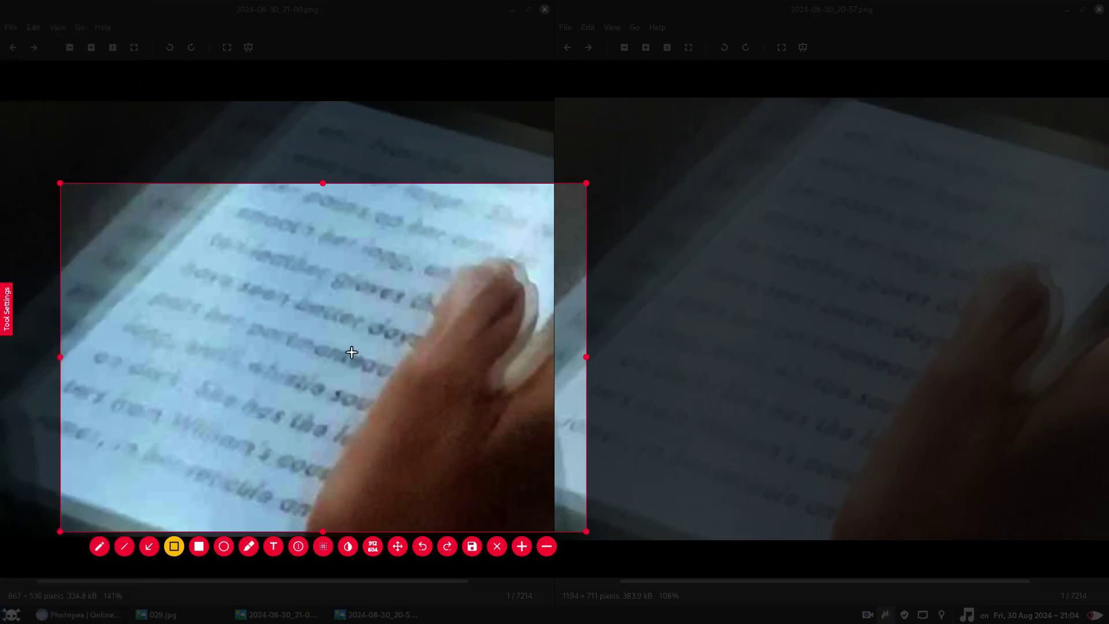
pyautogui.moveTo(344, 349); pyautogui.dragTo(369, 371)
pyautogui.moveTo(307, 418); pyautogui.dragTo(332, 441)
pyautogui.moveTo(255, 488); pyautogui.dragTo(273, 507)
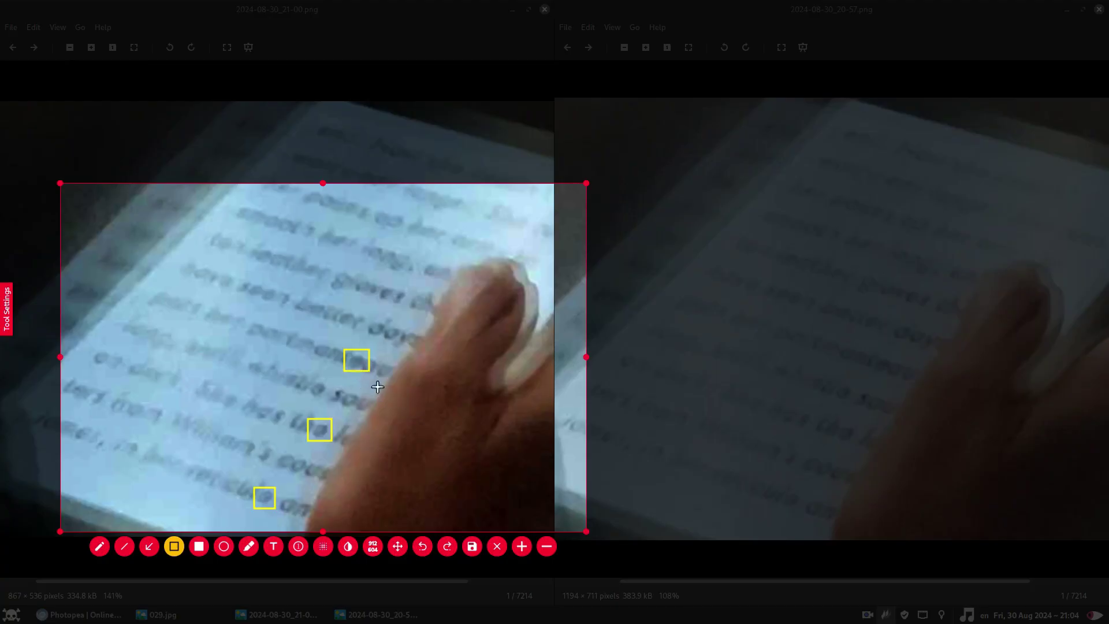
pyautogui.click(422, 546)
pyautogui.click(422, 546)
pyautogui.click(423, 546)
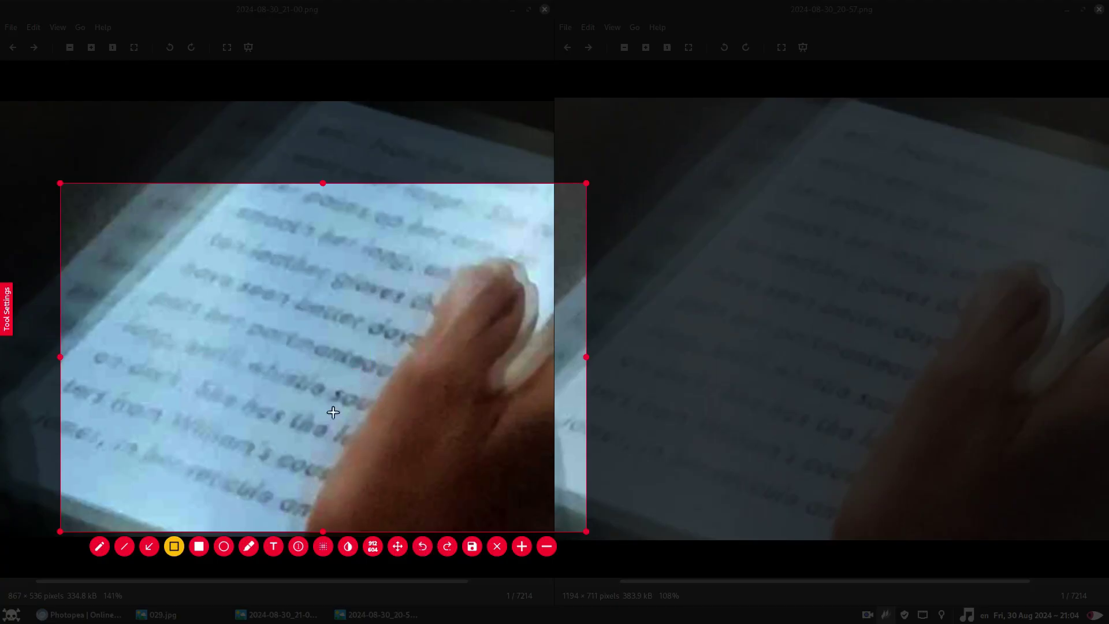
# Try a yellow underline beneath the whole blurred word below "better days" and undo it.
pyautogui.click(124, 546)
pyautogui.moveTo(243, 341); pyautogui.dragTo(387, 383)
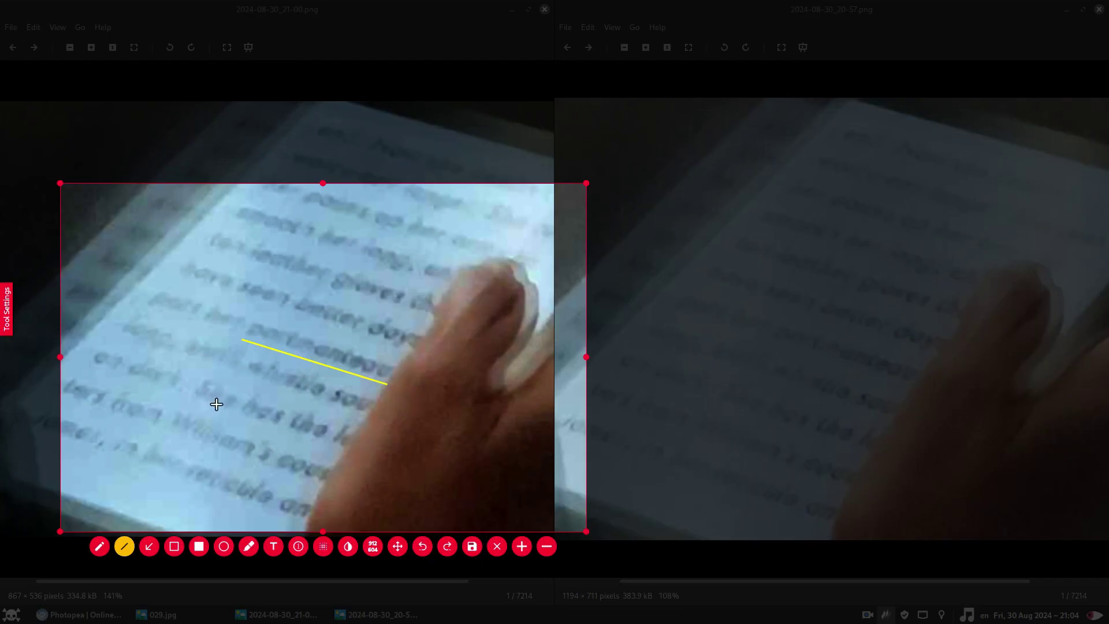
pyautogui.click(420, 547)
# Try black #000000 boxes around the letter "t" in the blurred word, "better" and "the", and undo them.
pyautogui.click(7, 300)
pyautogui.moveTo(65, 97); pyautogui.dragTo(89, 143)
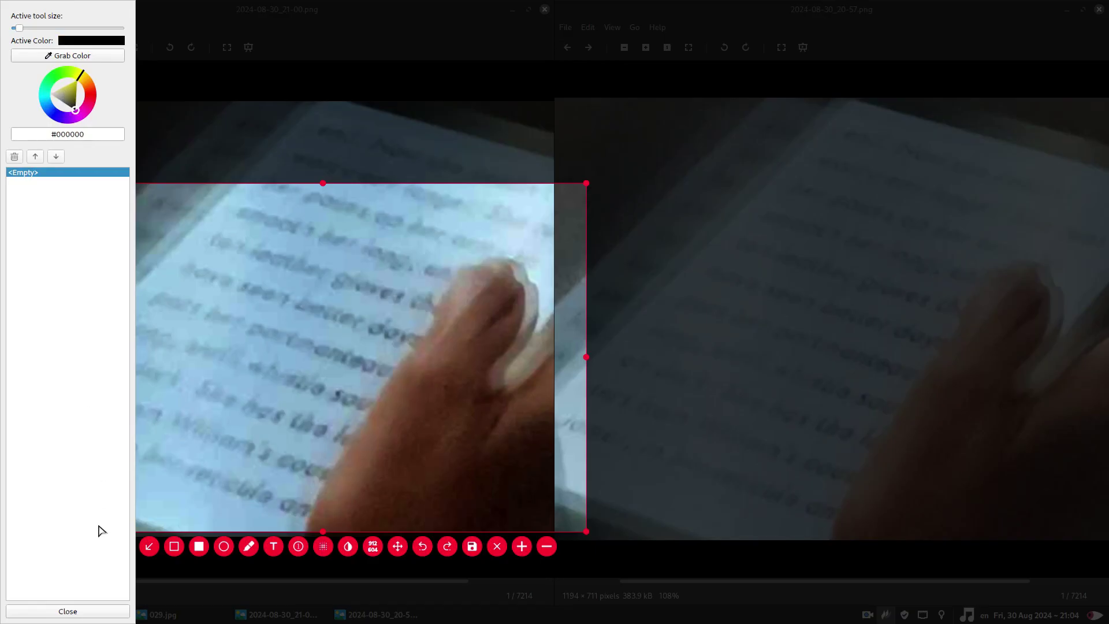
pyautogui.click(97, 613)
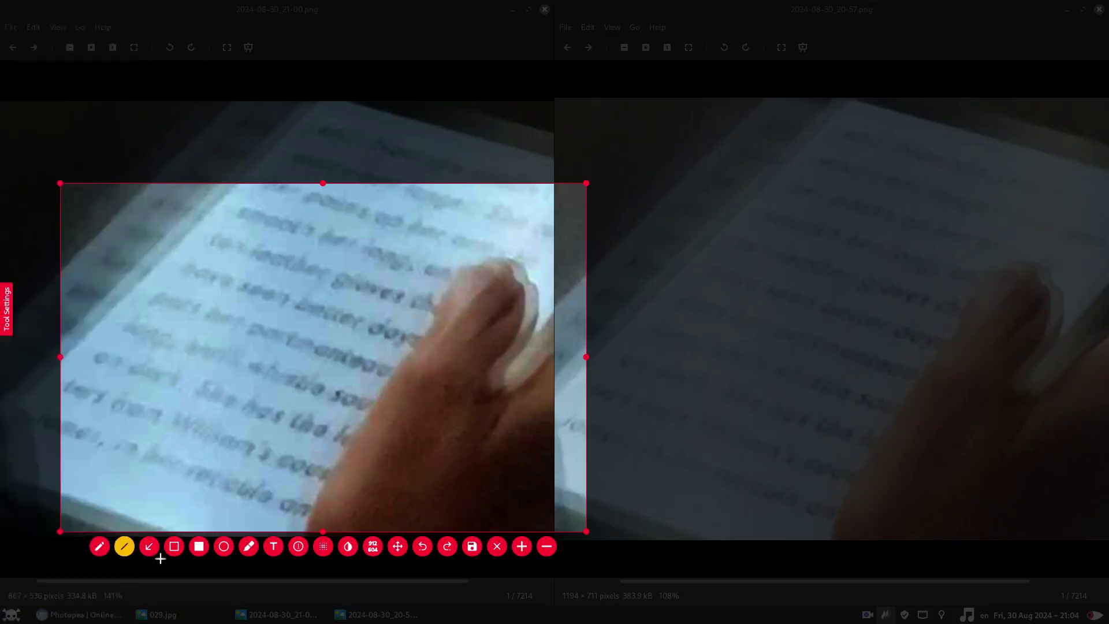
pyautogui.click(174, 546)
pyautogui.moveTo(340, 347); pyautogui.dragTo(356, 368)
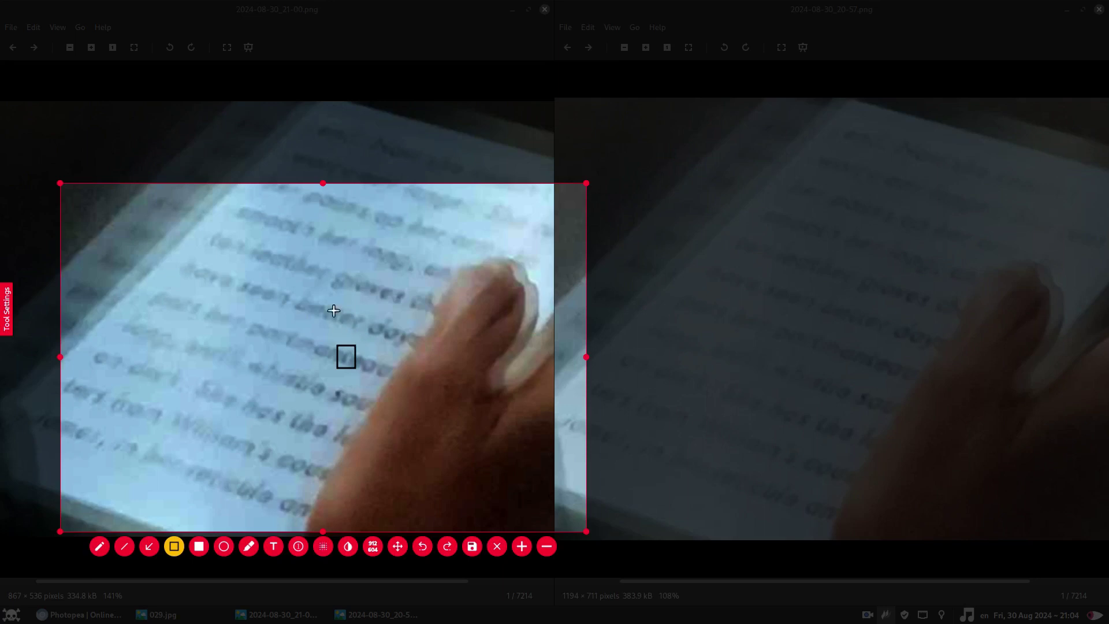
pyautogui.moveTo(319, 300); pyautogui.dragTo(347, 326)
pyautogui.moveTo(285, 406); pyautogui.dragTo(306, 434)
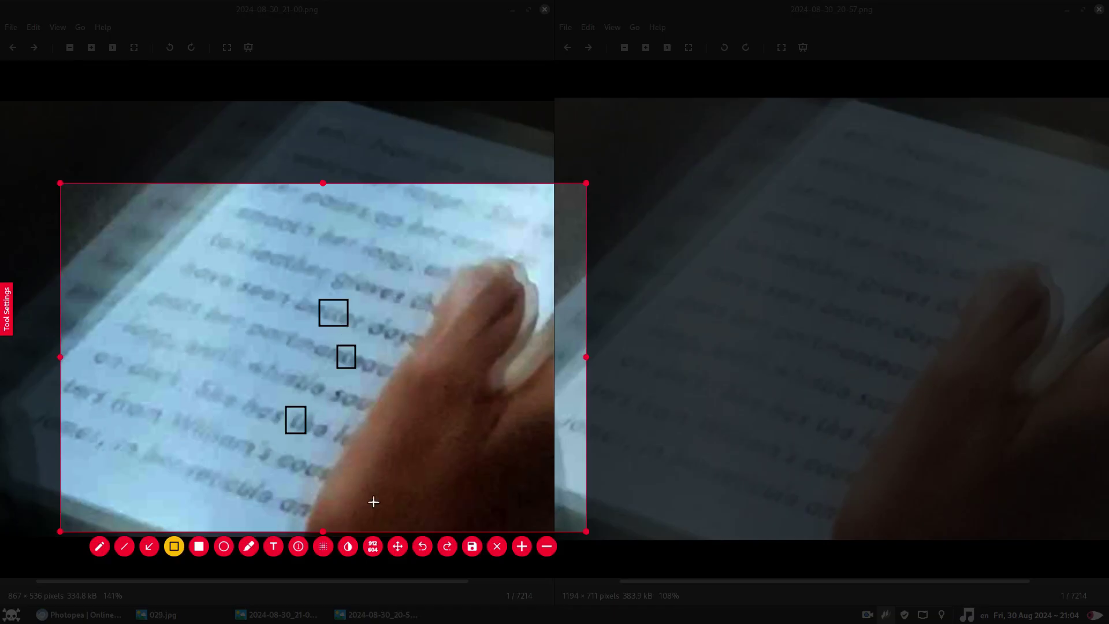
pyautogui.click(421, 545)
pyautogui.click(421, 544)
pyautogui.click(421, 545)
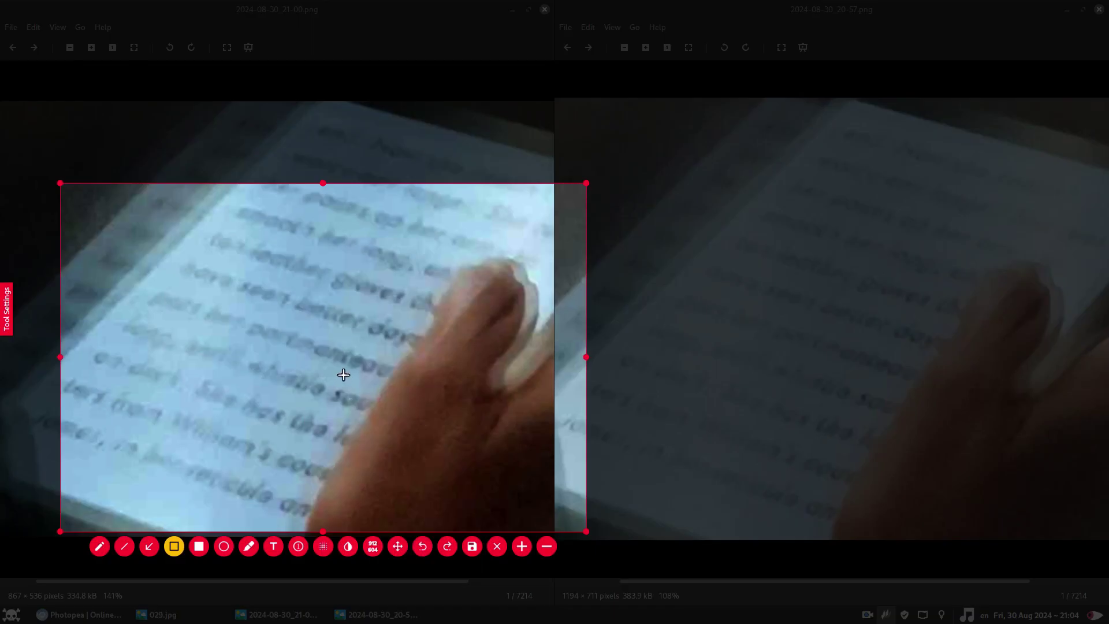
# Underline the ending of the blurred word in black and discard the annotated capture.
pyautogui.click(124, 546)
pyautogui.moveTo(336, 367); pyautogui.dragTo(390, 383)
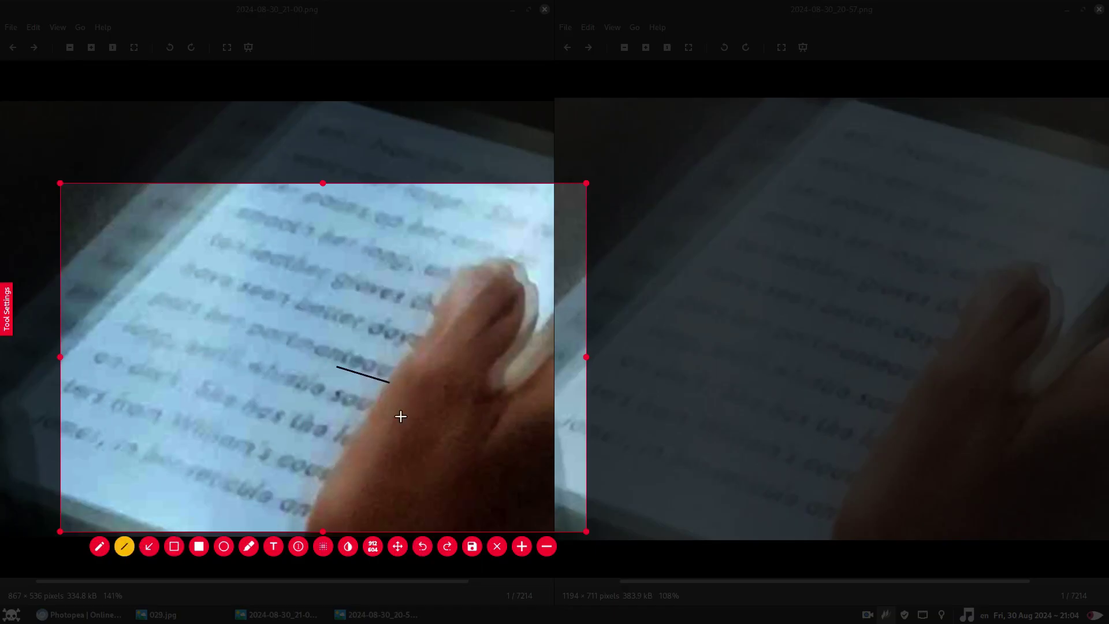
pyautogui.press('Escape')
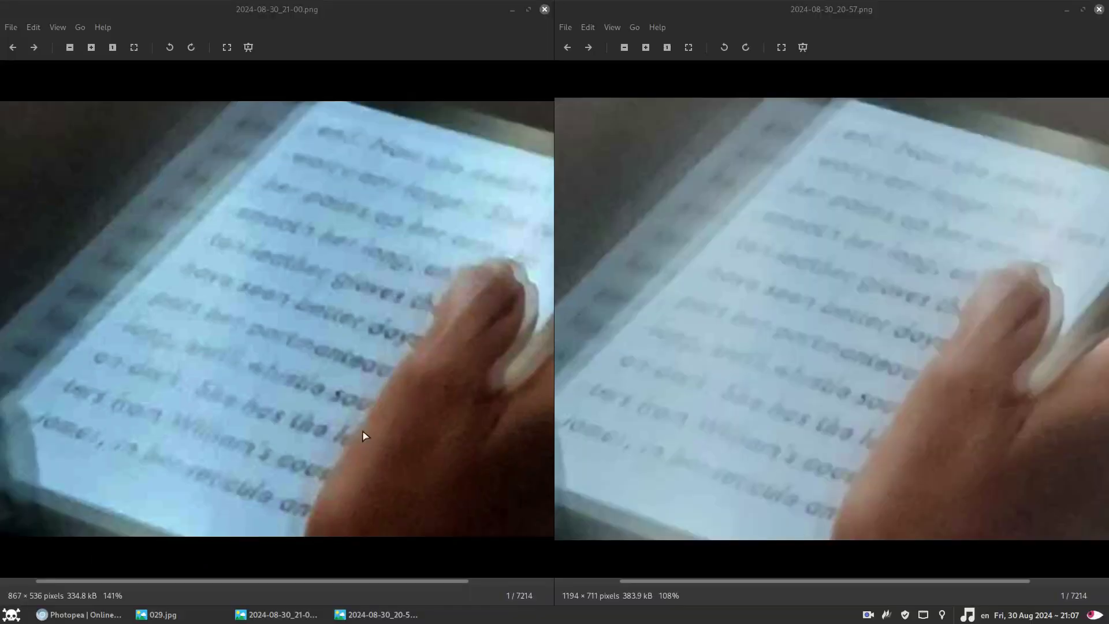
# Search the web in a new browser tab for "english words ending in teau" and enlarge the results page for reading.
pyautogui.click(113, 615)
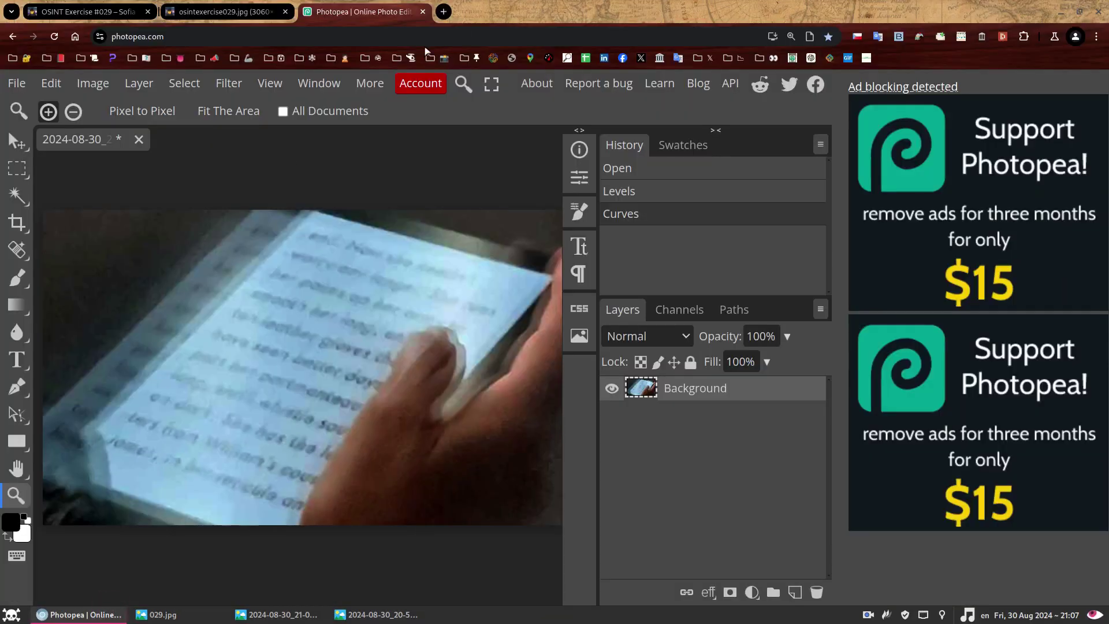
pyautogui.click(443, 11)
pyautogui.write('english words ending in teau')
pyautogui.press('Return')
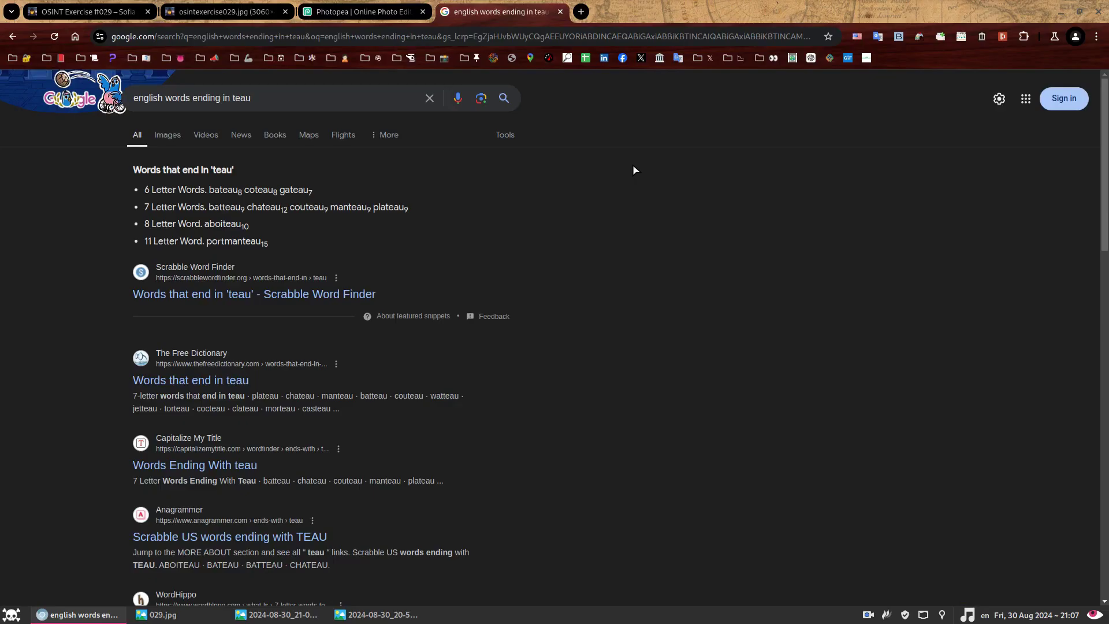
pyautogui.hotkey('ctrl', '+')
pyautogui.hotkey('ctrl', '+')
pyautogui.hotkey('ctrl', '+')
pyautogui.hotkey('ctrl', '+')
pyautogui.hotkey('ctrl', '+')
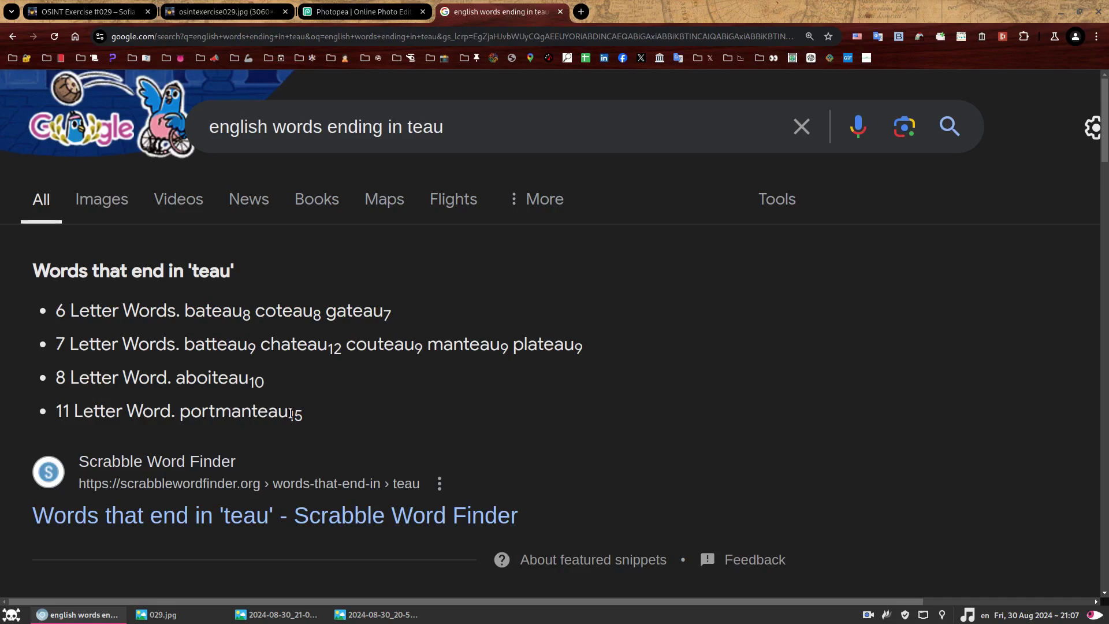
# Return to the two tablet images, capture the enhanced page, and underline the blurred word before "an" on the last line in green #00ff23.
pyautogui.click(276, 614)
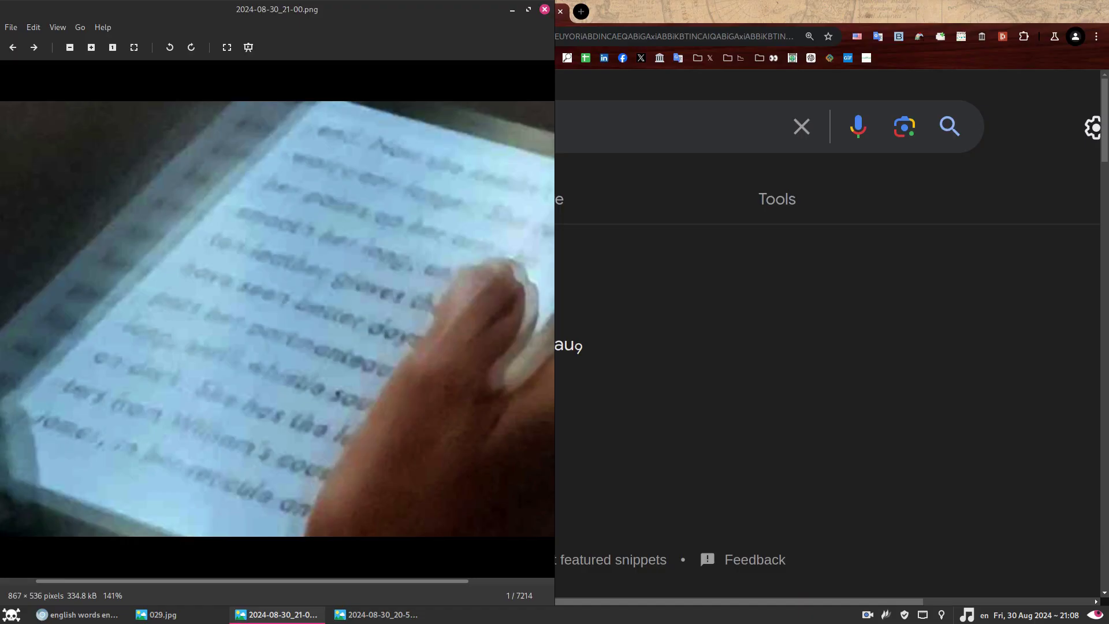
pyautogui.hotkey('alt', 'Tab')
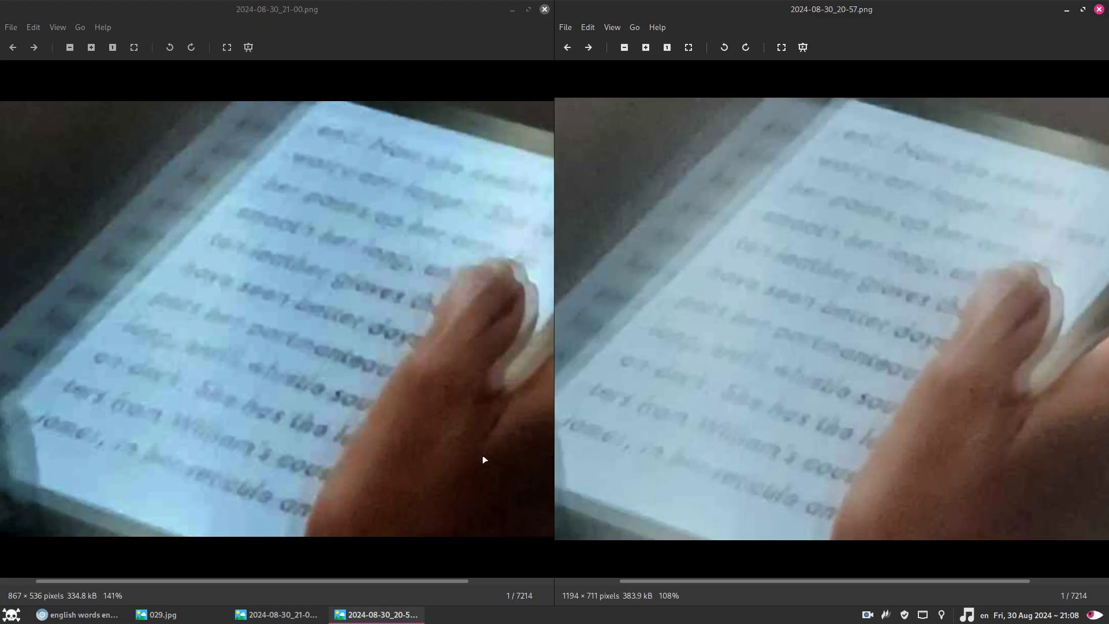
pyautogui.press('Print')
pyautogui.moveTo(35, 125); pyautogui.dragTo(625, 545)
pyautogui.click(6, 327)
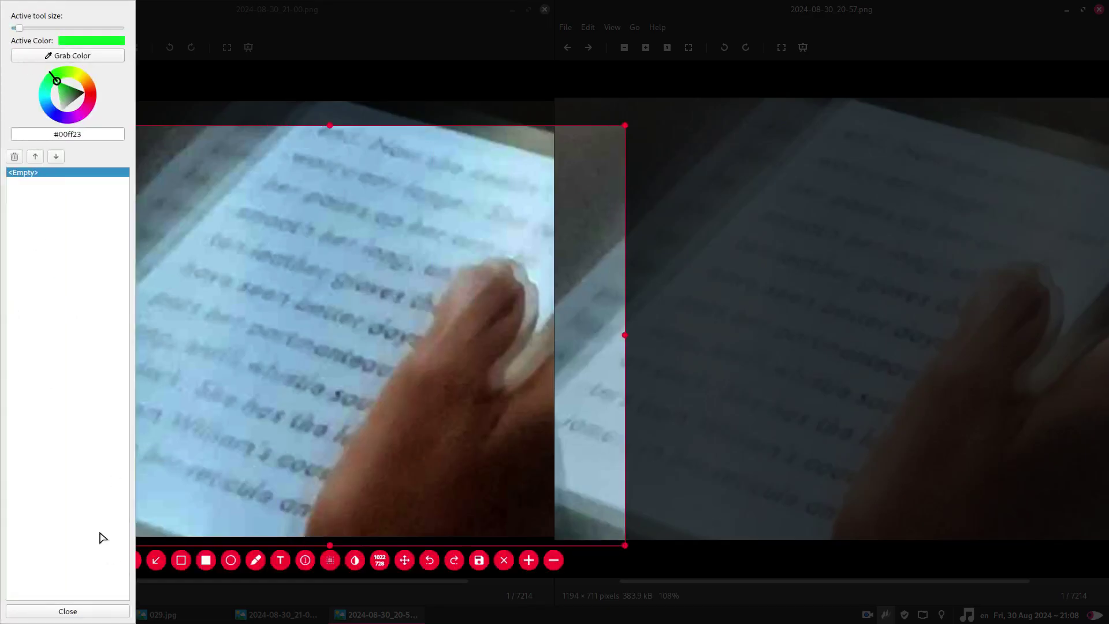
pyautogui.click(104, 611)
pyautogui.click(131, 560)
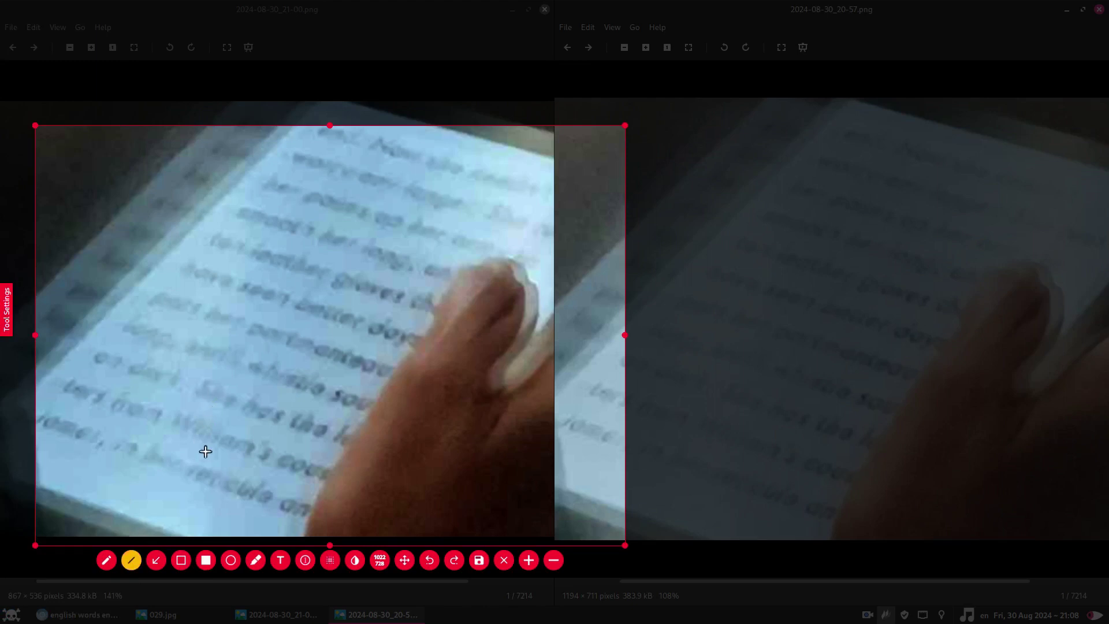
pyautogui.moveTo(180, 481); pyautogui.dragTo(280, 510)
# Try a green box around a letter of the underlined word and undo it.
pyautogui.press('r')
pyautogui.click(429, 561)
pyautogui.moveTo(235, 478); pyautogui.dragTo(255, 498)
pyautogui.click(429, 561)
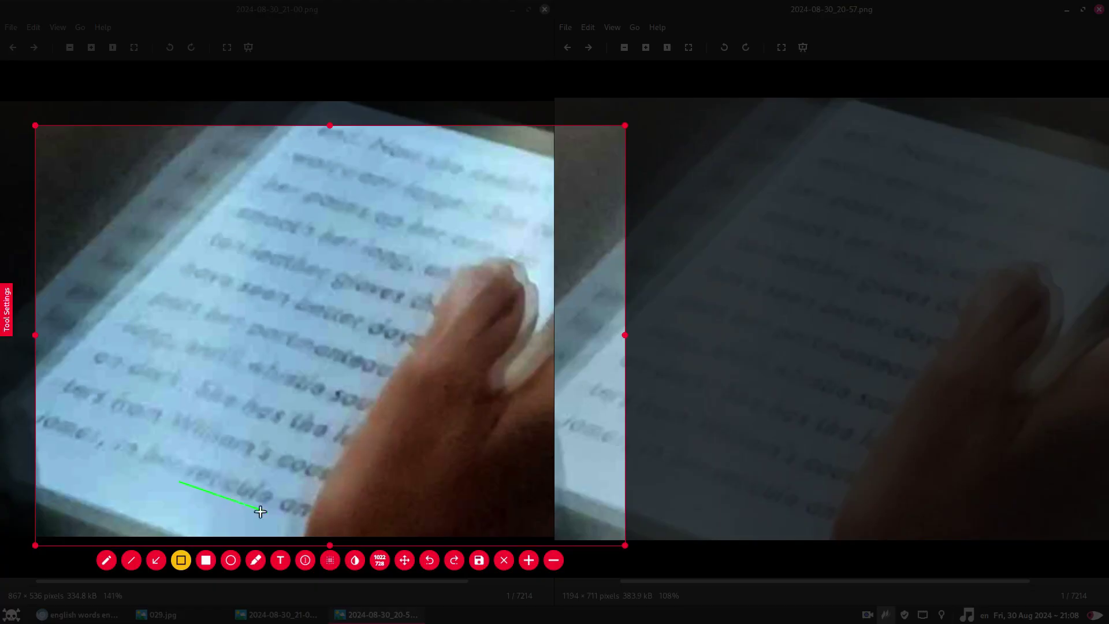
# Box the letter "t" in blue #006aff in "better", in the blurred word below it and in the green-underlined word.
pyautogui.click(7, 320)
pyautogui.click(51, 114)
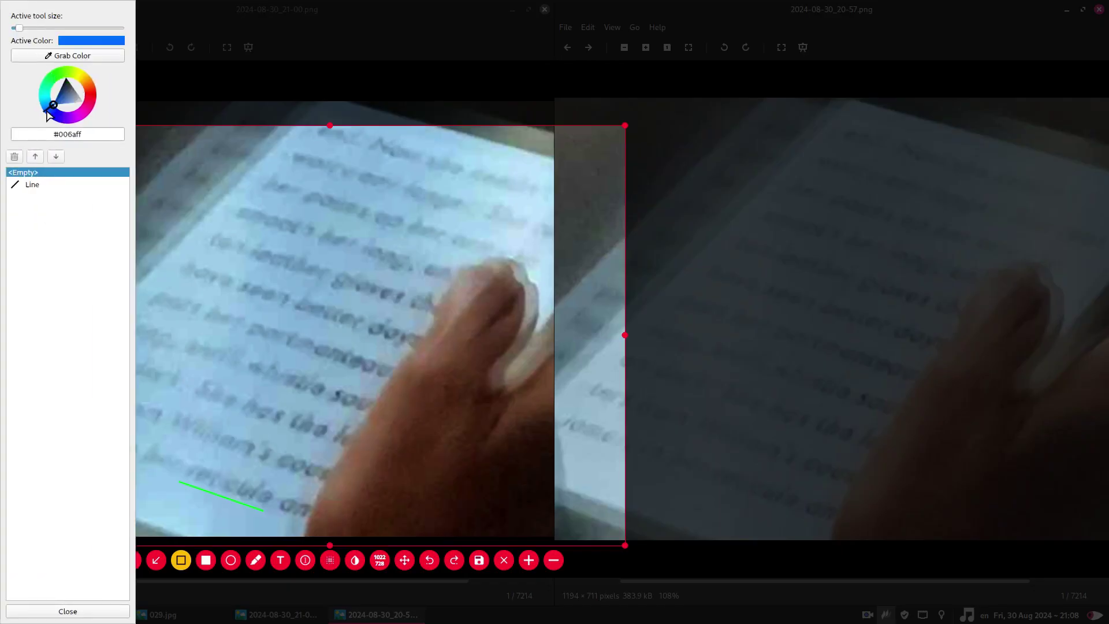
pyautogui.click(65, 613)
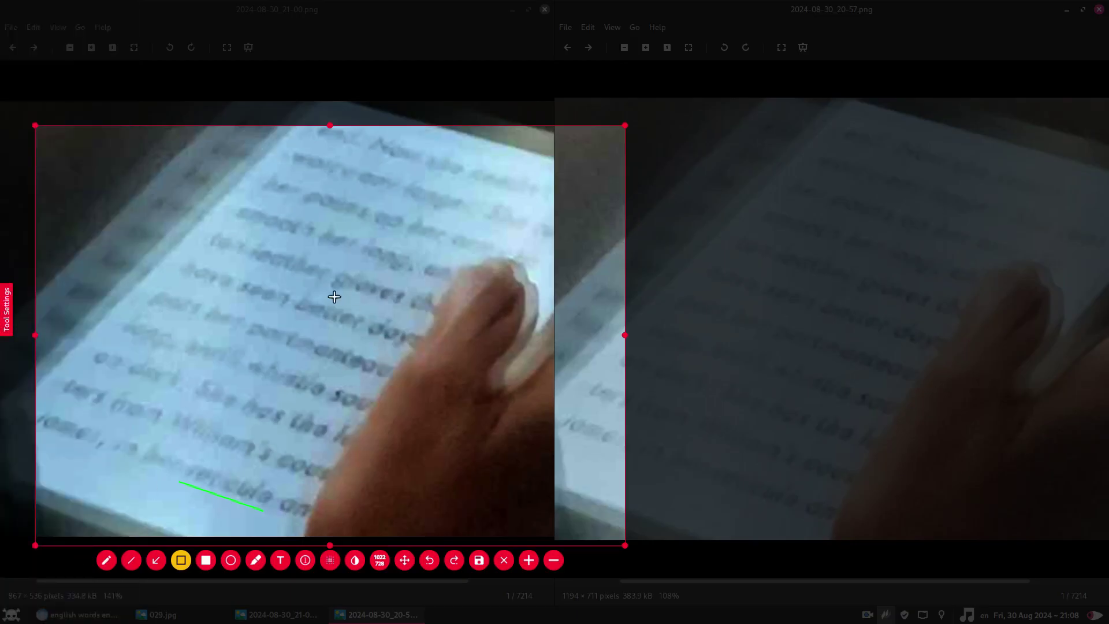
pyautogui.moveTo(318, 300); pyautogui.dragTo(348, 325)
pyautogui.moveTo(280, 324); pyautogui.dragTo(305, 353)
pyautogui.moveTo(209, 468); pyautogui.dragTo(224, 490)
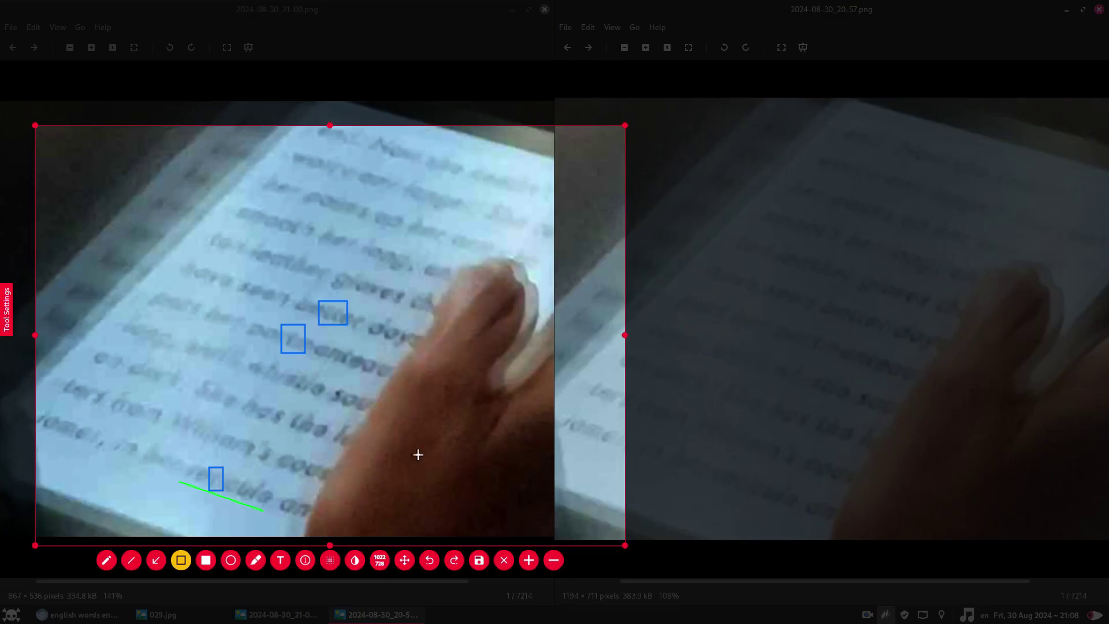
# Undo the three blue letter boxes, keeping only the green underline on the captured page.
pyautogui.click(433, 565)
pyautogui.click(433, 564)
pyautogui.click(432, 564)
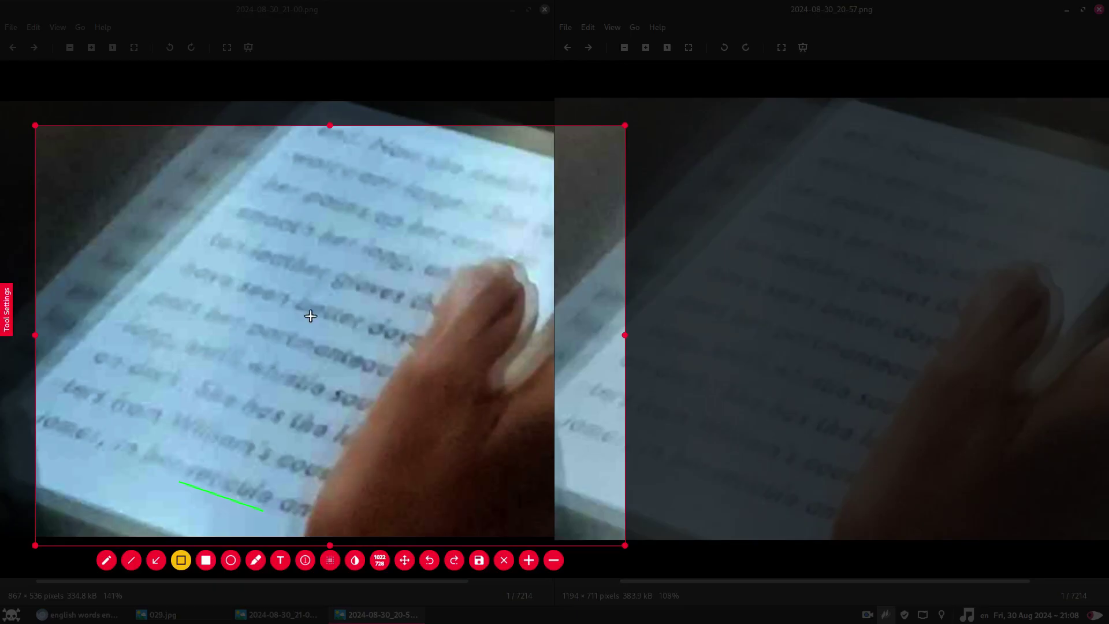
# Try red #ff2600 boxes around the "r" in "better" and the first letter of the underlined word, and undo both.
pyautogui.click(5, 303)
pyautogui.click(95, 93)
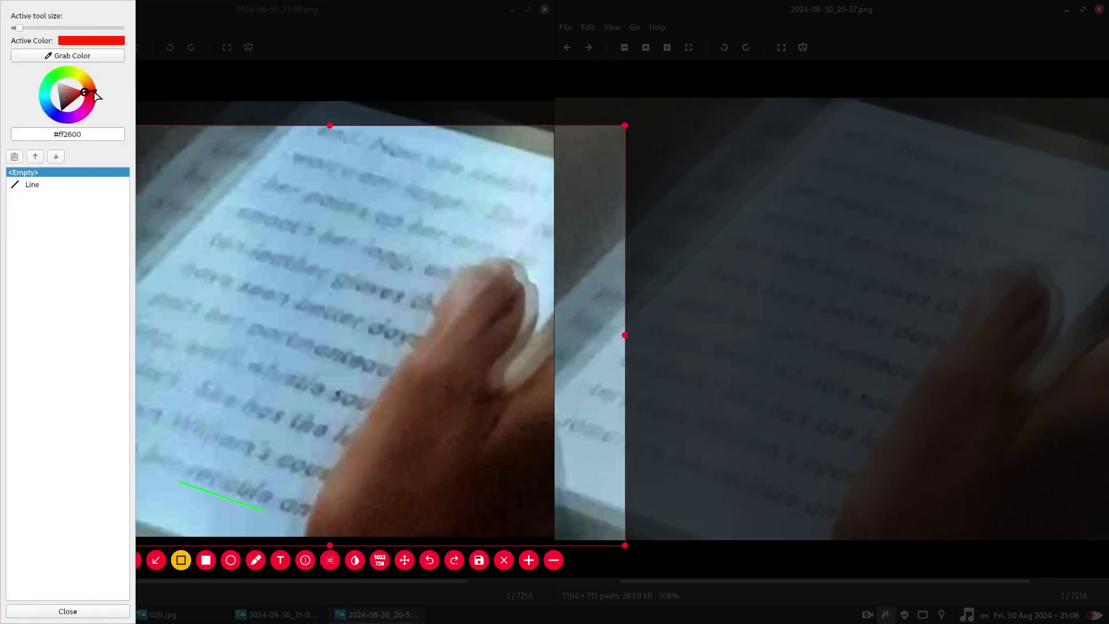
pyautogui.click(85, 611)
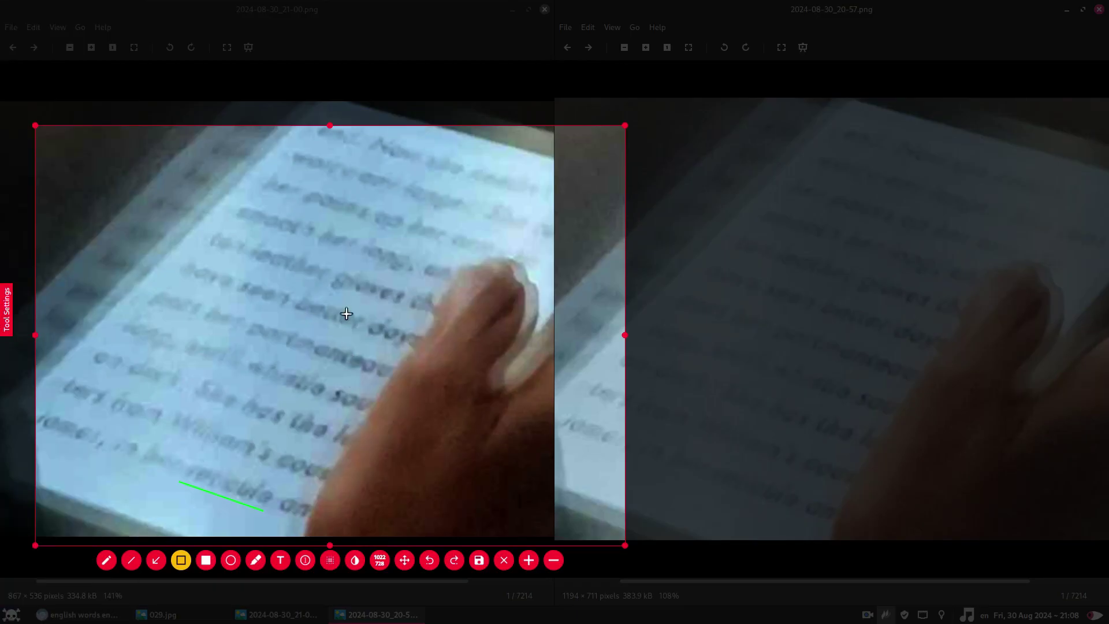
pyautogui.moveTo(349, 318); pyautogui.dragTo(370, 332)
pyautogui.moveTo(184, 460); pyautogui.dragTo(202, 479)
pyautogui.hotkey('ctrl', 'z')
pyautogui.hotkey('ctrl', 'z')
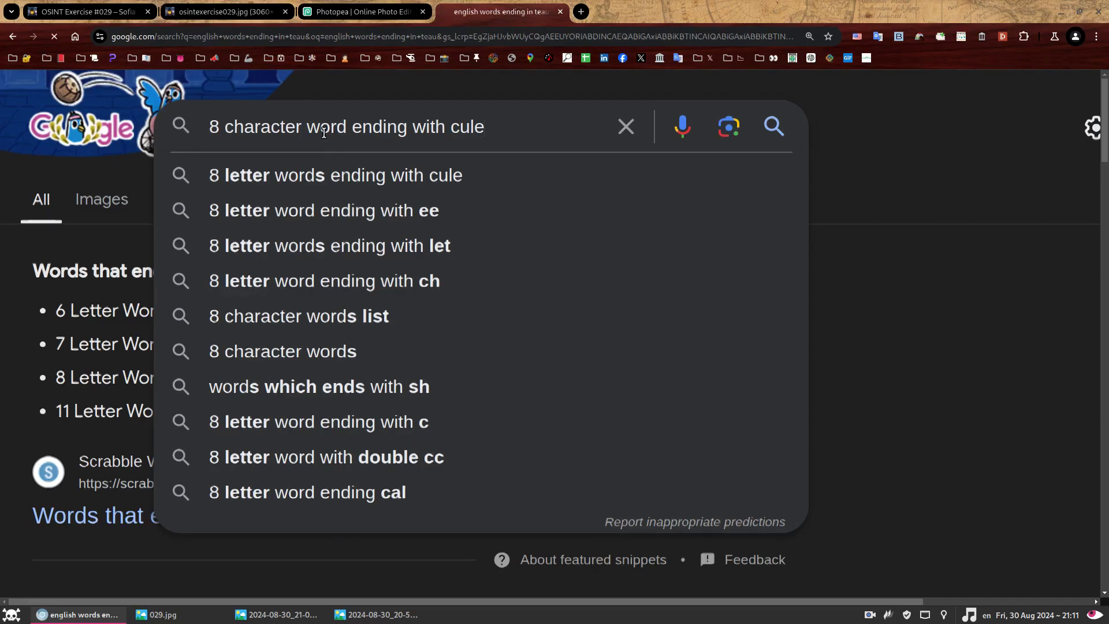
# Search the web for "8 character word ending with cule" and return to the two tablet images.
pyautogui.press('Return')
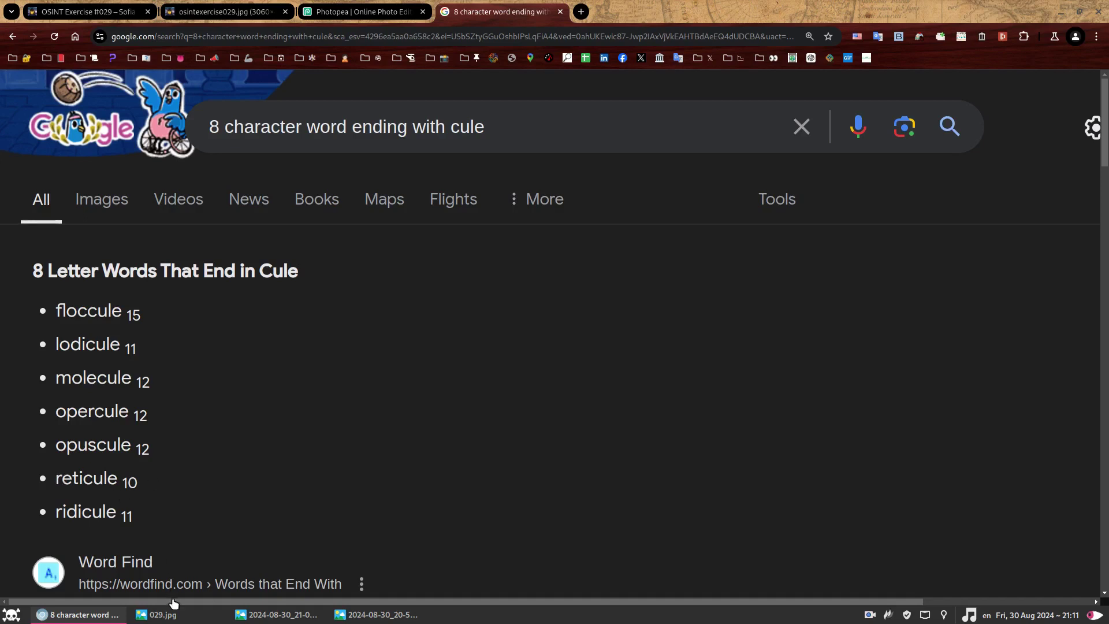
pyautogui.click(254, 615)
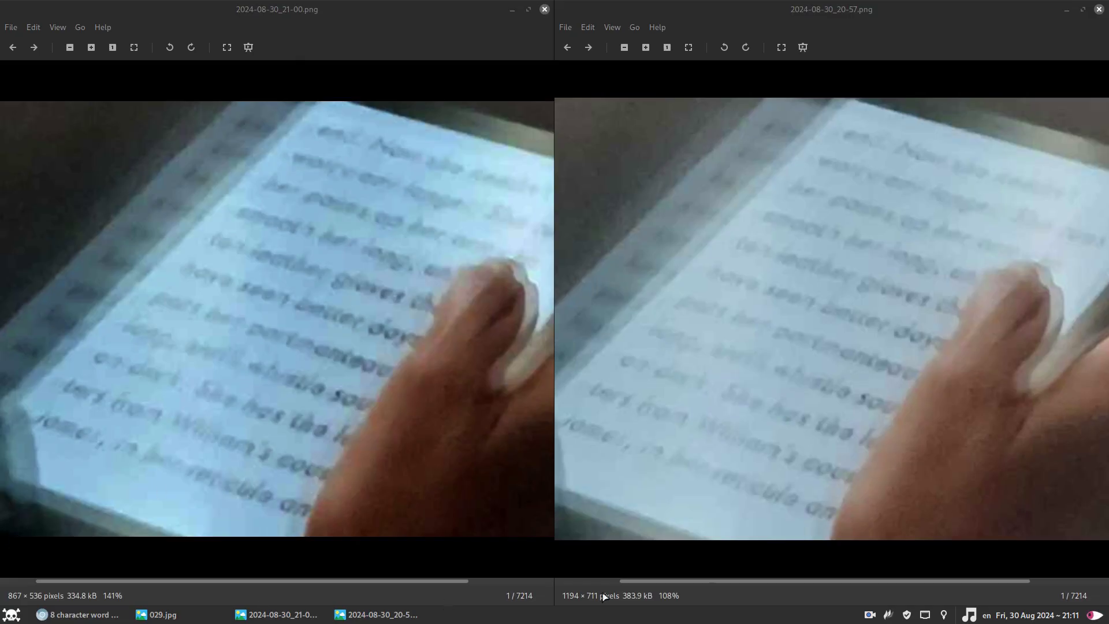
# Capture the enhanced page and, in red, box the final "s" of "William's" and underline the letters before it.
pyautogui.click(888, 615)
pyautogui.moveTo(31, 110); pyautogui.dragTo(662, 541)
pyautogui.click(6, 309)
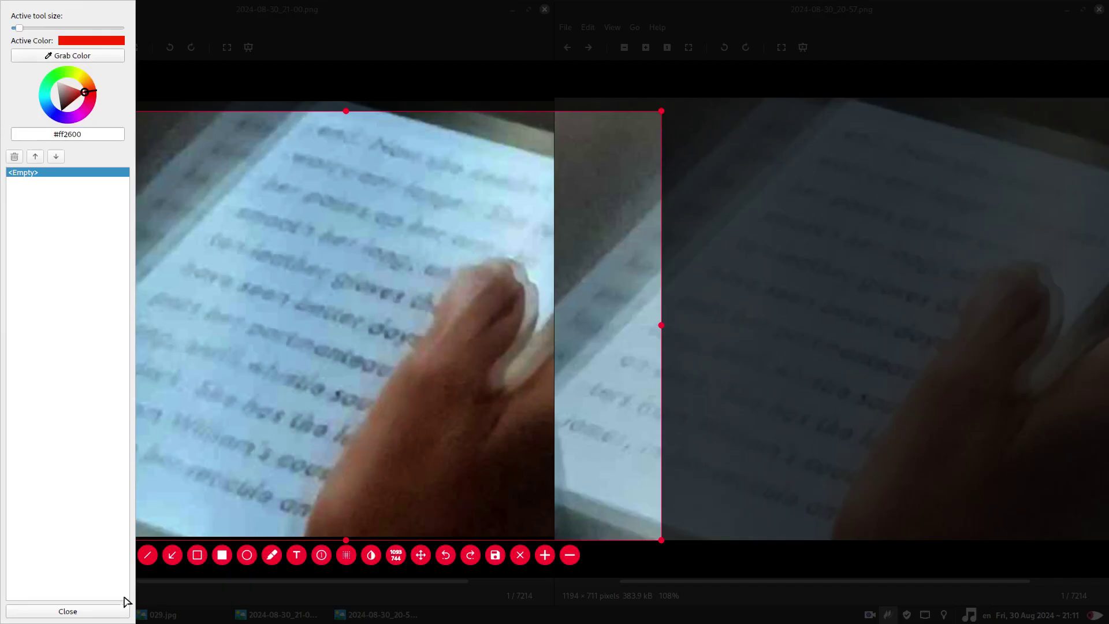
pyautogui.click(107, 611)
pyautogui.click(197, 555)
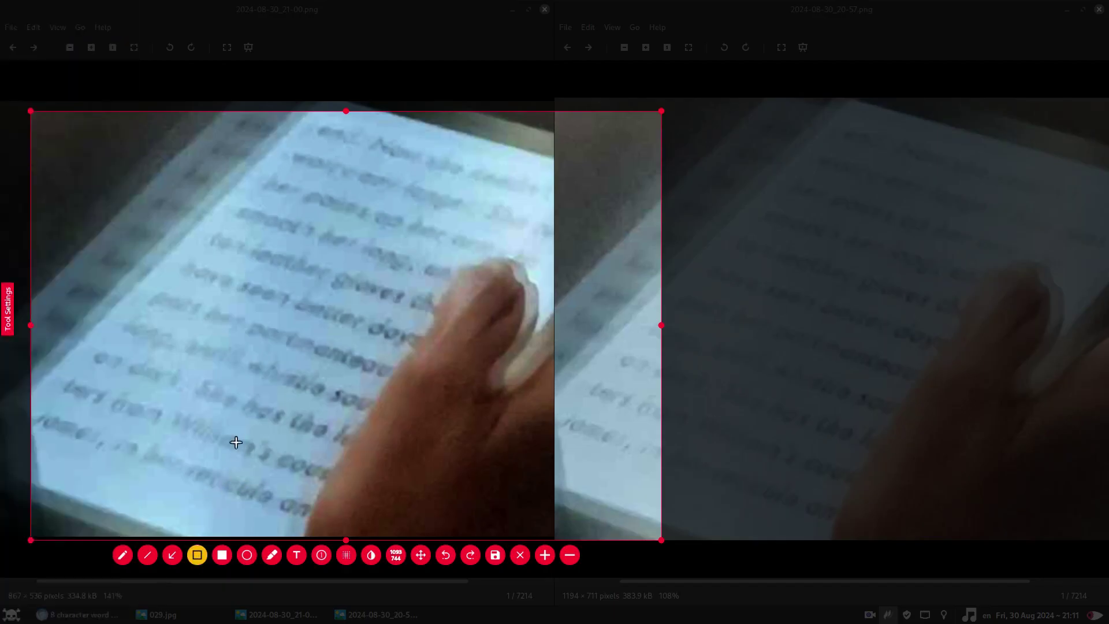
pyautogui.moveTo(255, 437); pyautogui.dragTo(275, 467)
pyautogui.click(446, 556)
pyautogui.click(149, 556)
pyautogui.moveTo(164, 433); pyautogui.dragTo(255, 462)
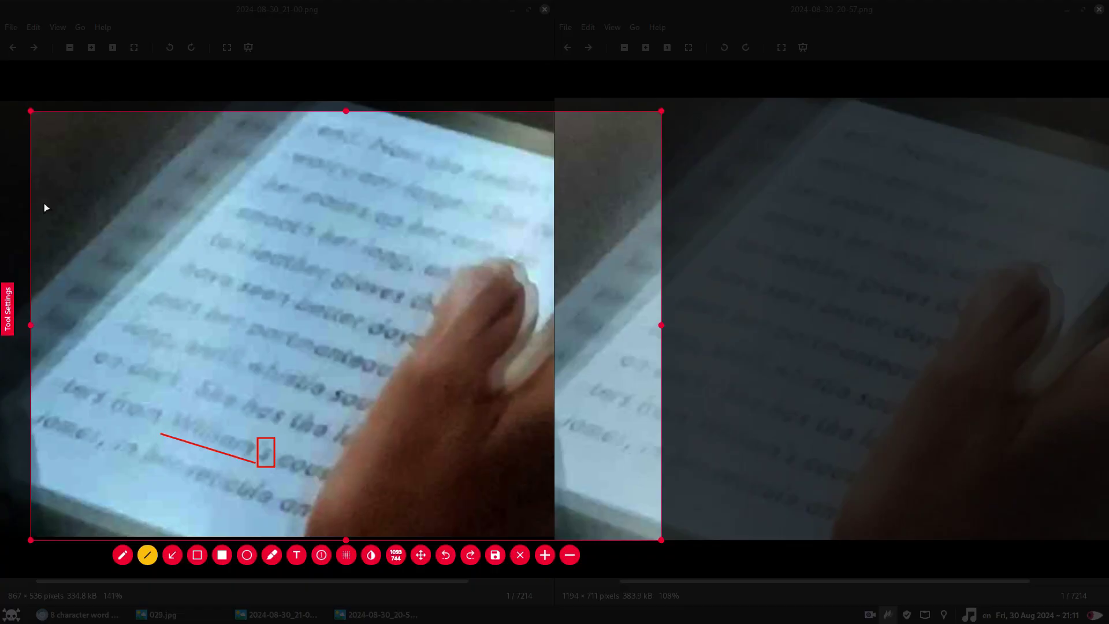
# Set the colour to green #6aff00 and box the "m" in "William's" and "portmanteau" and the "n" in "portmanteau" and "an".
pyautogui.press('space')
pyautogui.click(52, 81)
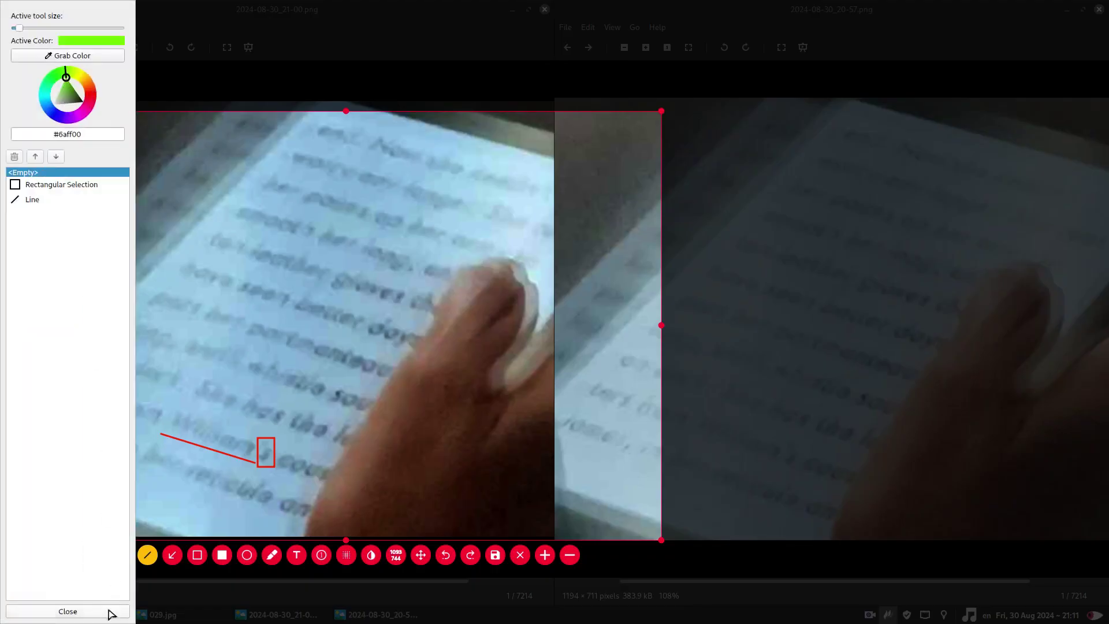
pyautogui.click(41, 611)
pyautogui.click(197, 555)
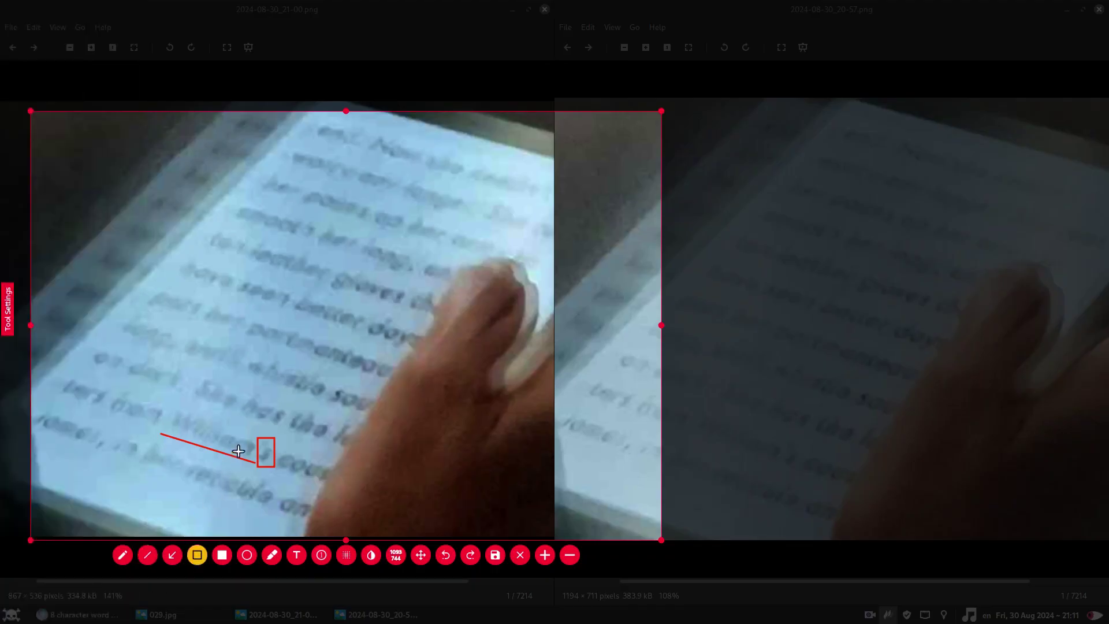
pyautogui.moveTo(229, 435); pyautogui.dragTo(257, 460)
pyautogui.moveTo(327, 345); pyautogui.dragTo(344, 365)
pyautogui.moveTo(290, 496); pyautogui.dragTo(312, 521)
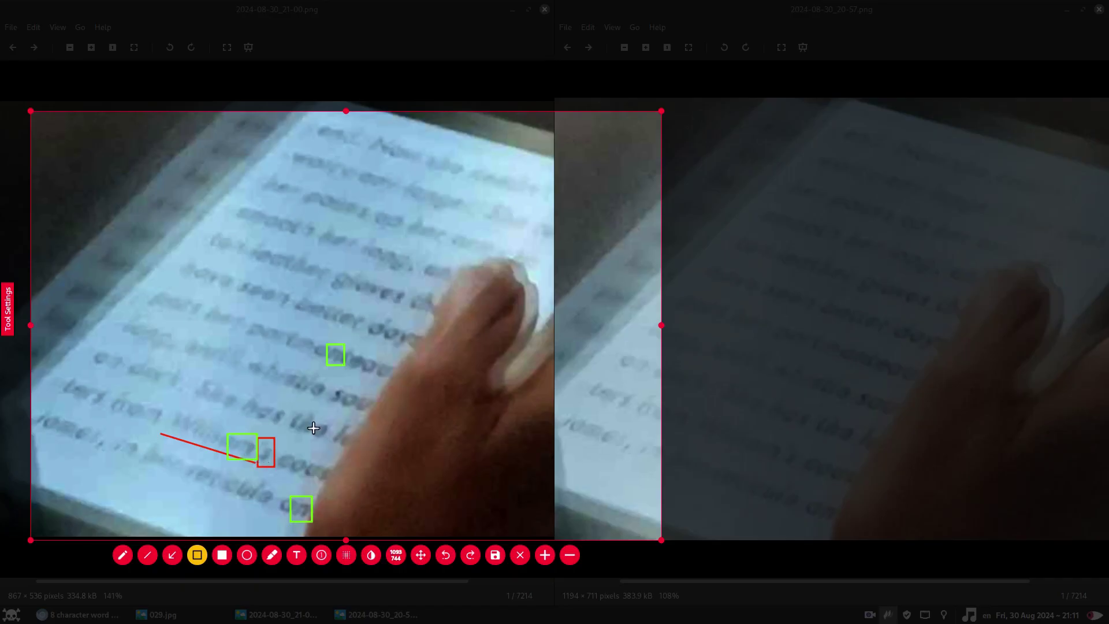
pyautogui.moveTo(290, 331); pyautogui.dragTo(316, 355)
# Mark the "m" in "portmanteau" and the matching letter in "William's" with blue boxes.
pyautogui.click(7, 309)
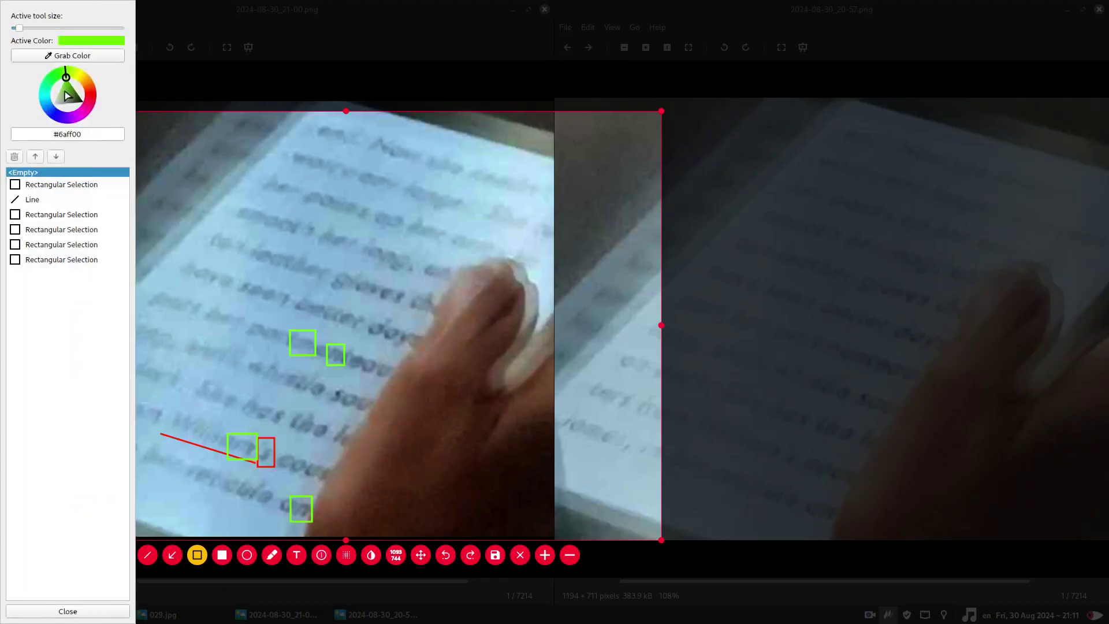
pyautogui.click(51, 120)
pyautogui.click(85, 611)
pyautogui.moveTo(290, 331); pyautogui.dragTo(316, 357)
pyautogui.moveTo(227, 435); pyautogui.dragTo(258, 461)
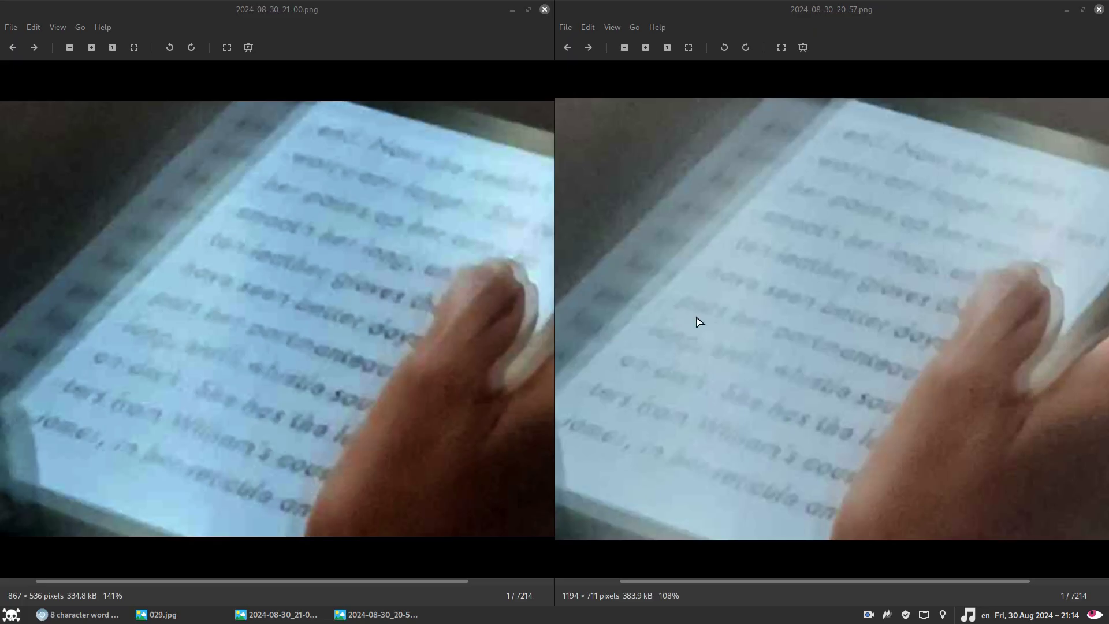
# Switch to the browser and search the web for portmanteau reticule "william's cousin".
pyautogui.click(81, 614)
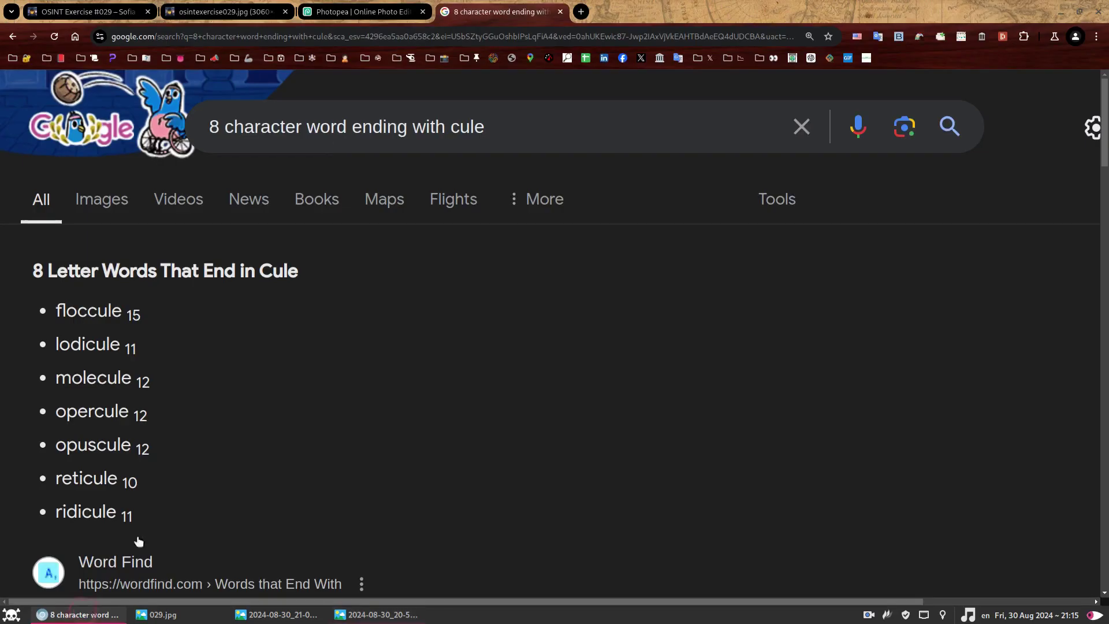
pyautogui.tripleClick(327, 127)
pyautogui.write('portmanteau reticule "william\'s cousin"')
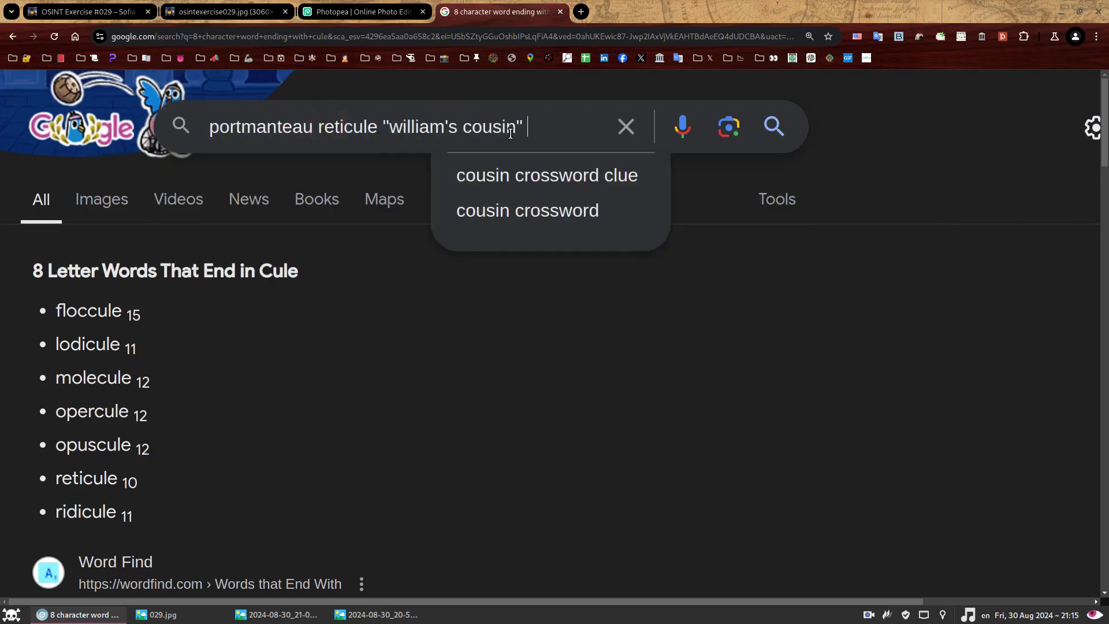
pyautogui.press('Return')
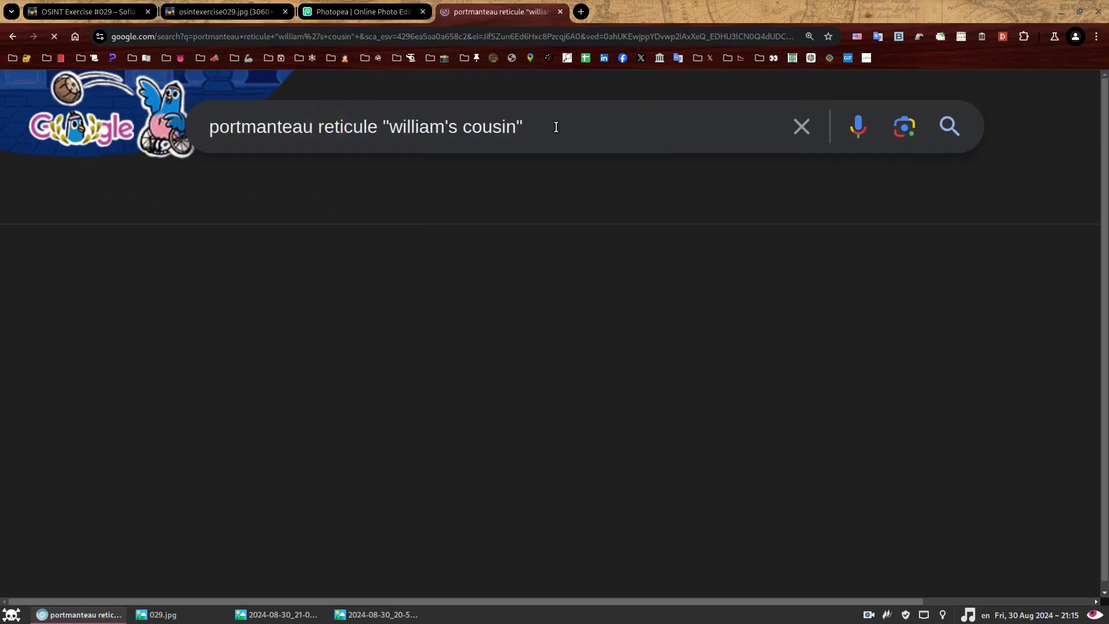
# Reduce the results page to 100% zoom and look through the web results for a text containing these words.
pyautogui.hotkey('ctrl', '-')
pyautogui.hotkey('ctrl', '-')
pyautogui.hotkey('ctrl', '-')
pyautogui.hotkey('ctrl', '-')
pyautogui.hotkey('ctrl', '-')
pyautogui.hotkey('ctrl', '-')
pyautogui.hotkey('ctrl', '-')
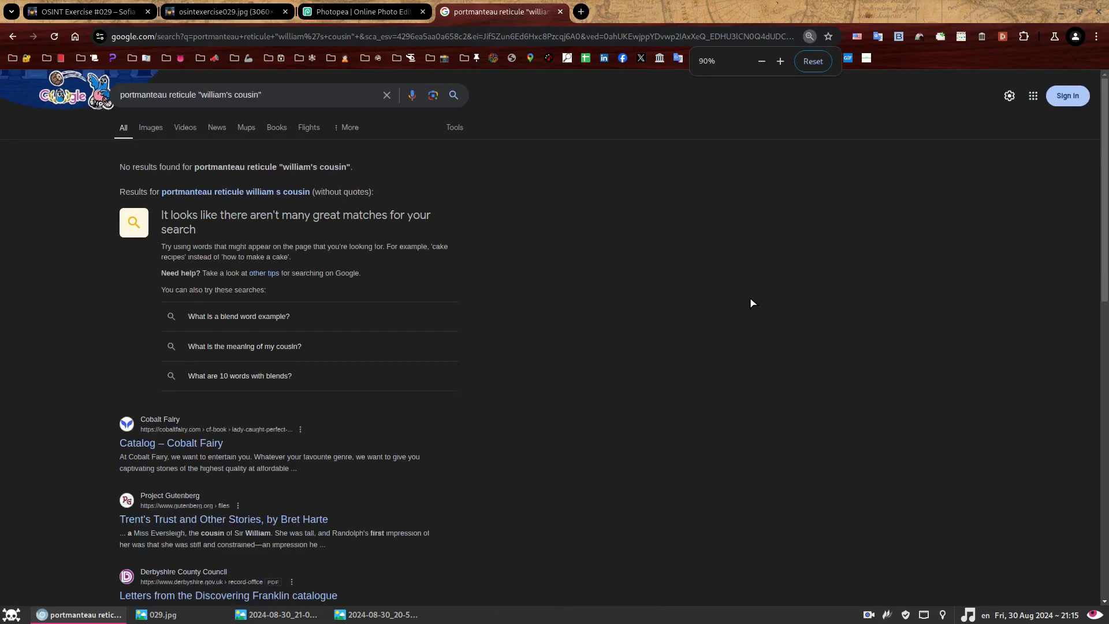
pyautogui.hotkey('ctrl', '+')
pyautogui.hotkey('ctrl', '+')
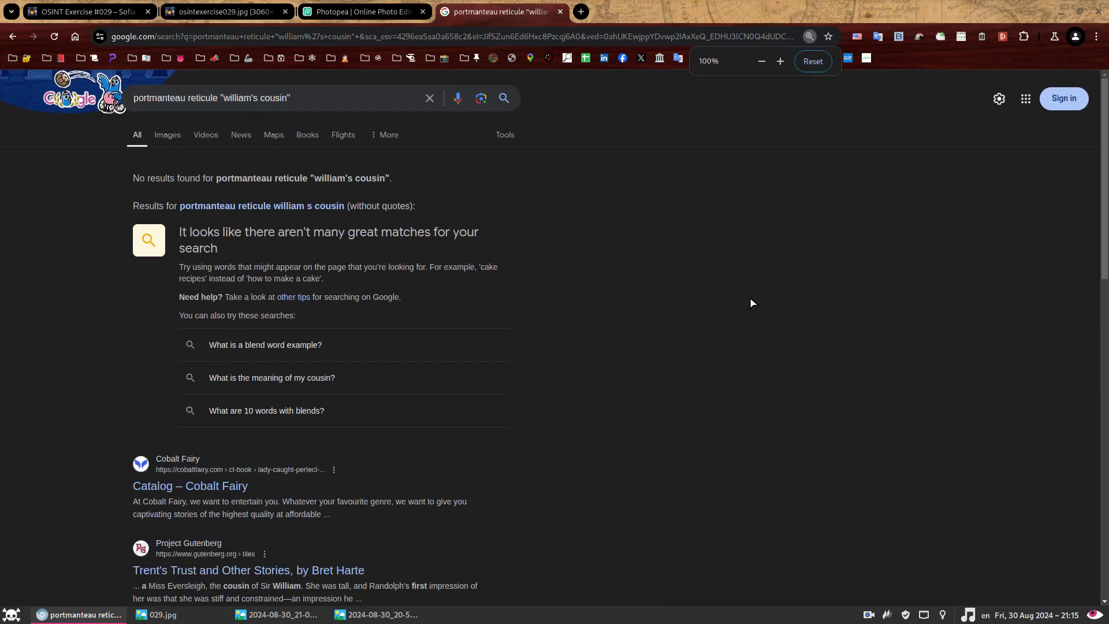
pyautogui.scroll(-8, 751, 303)
pyautogui.scroll(8, 751, 303)
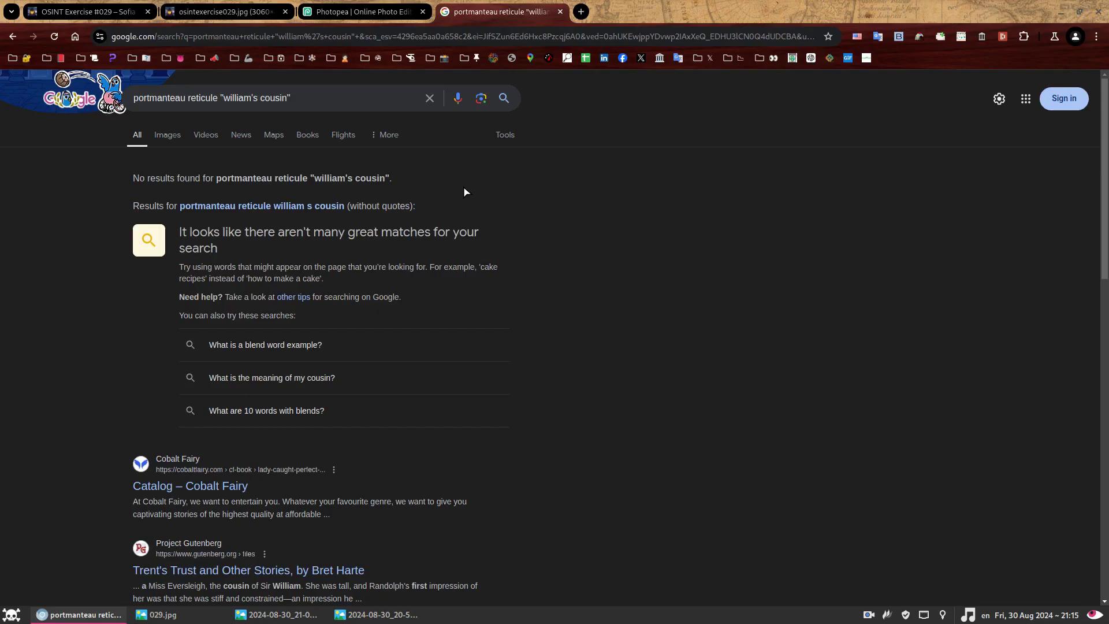
# Restrict the search to books and enlarge the results for reading.
pyautogui.click(307, 137)
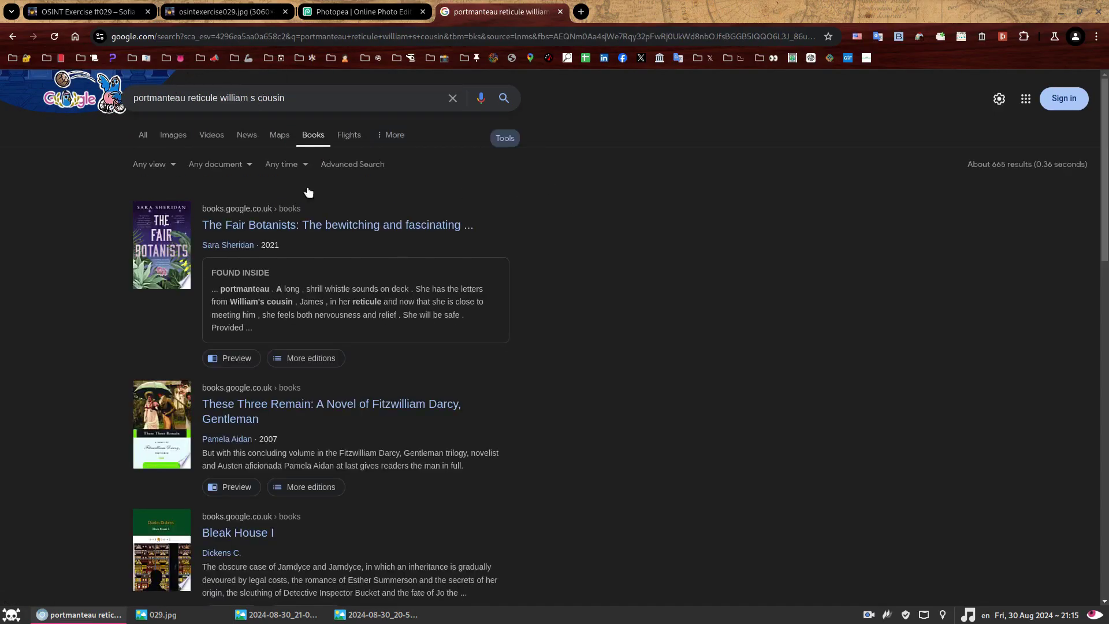
pyautogui.hotkey('ctrl', '+')
pyautogui.hotkey('ctrl', '+')
pyautogui.hotkey('ctrl', '+')
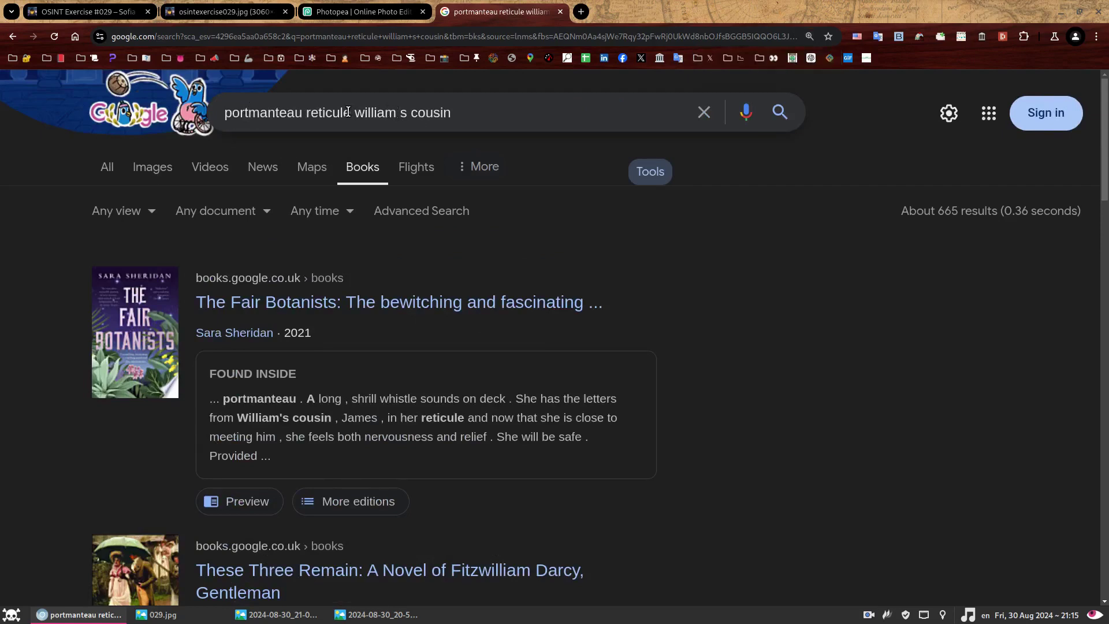
# Repeat the book search with the exact phrase as portmanteau reticule "william's cousin".
pyautogui.click(428, 113)
pyautogui.hotkey('ctrl', 'a')
pyautogui.write('portmanteau reticule "william\'s cousin"')
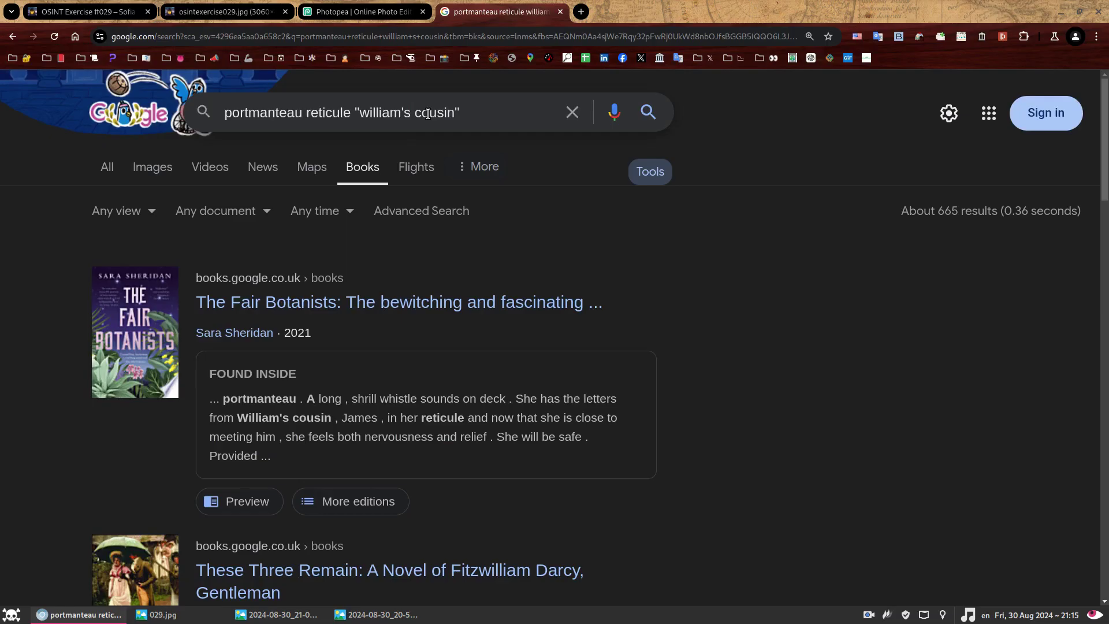
pyautogui.press('Return')
pyautogui.hotkey('ctrl', '-')
pyautogui.hotkey('ctrl', '-')
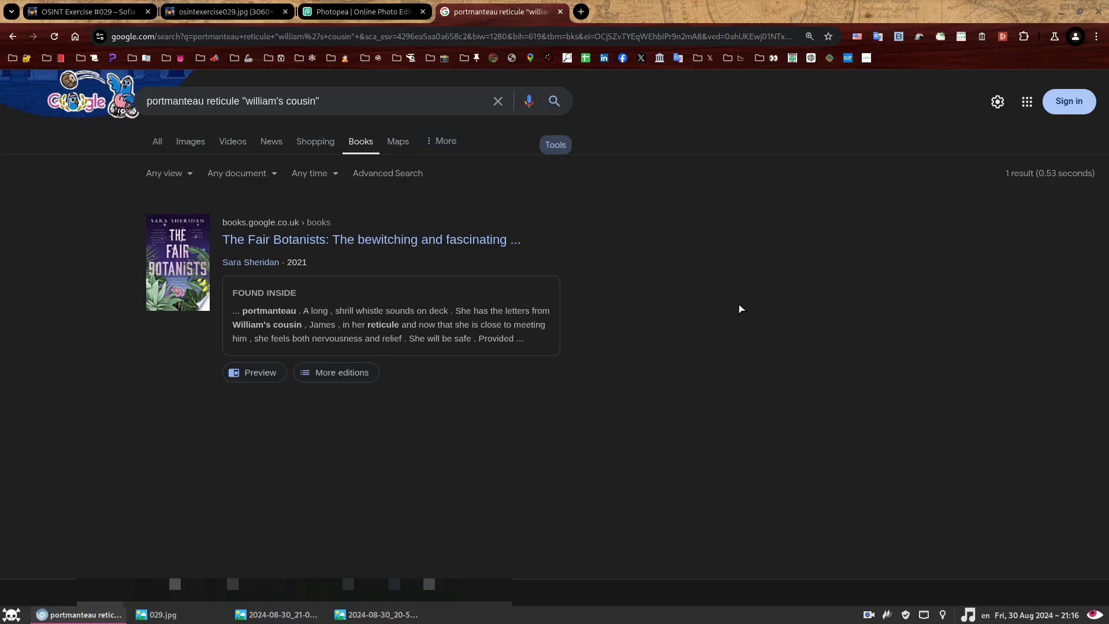
# Open the preview of The Fair Botanists and place the enhanced tablet image beside its page to compare the text.
pyautogui.click(339, 246)
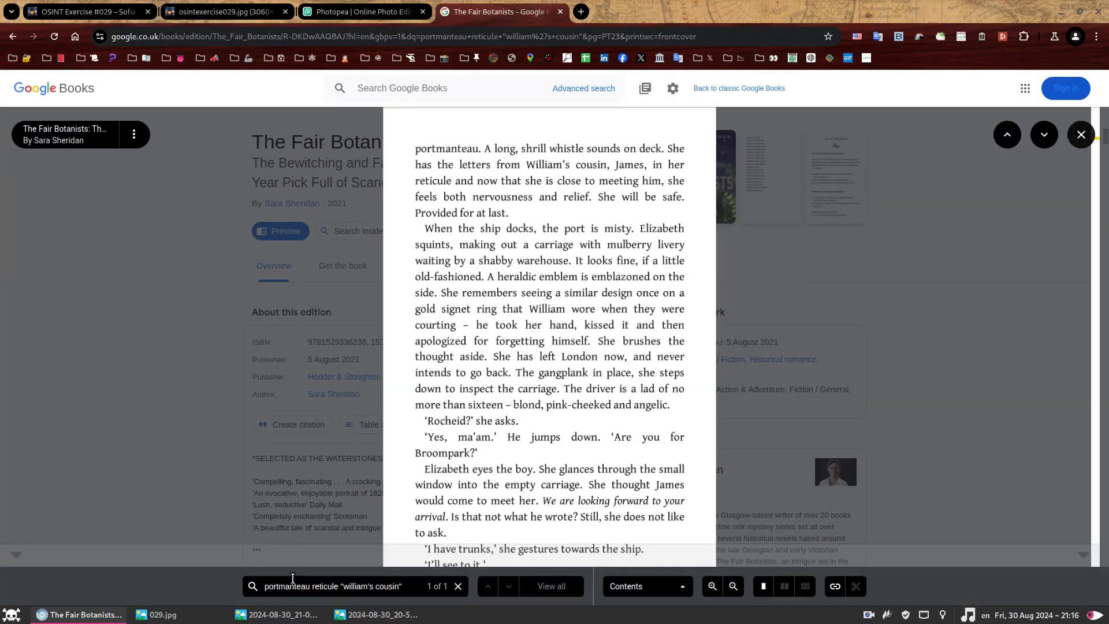
pyautogui.click(276, 615)
pyautogui.moveTo(553, 150); pyautogui.dragTo(396, 150)
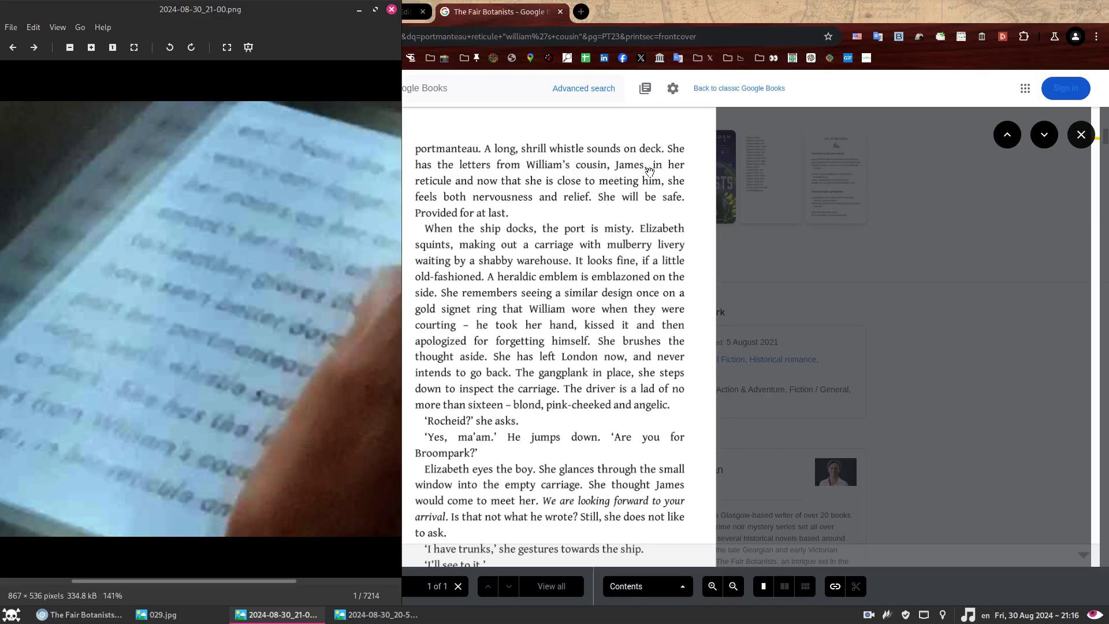
pyautogui.hscroll(-3, 134, 405)
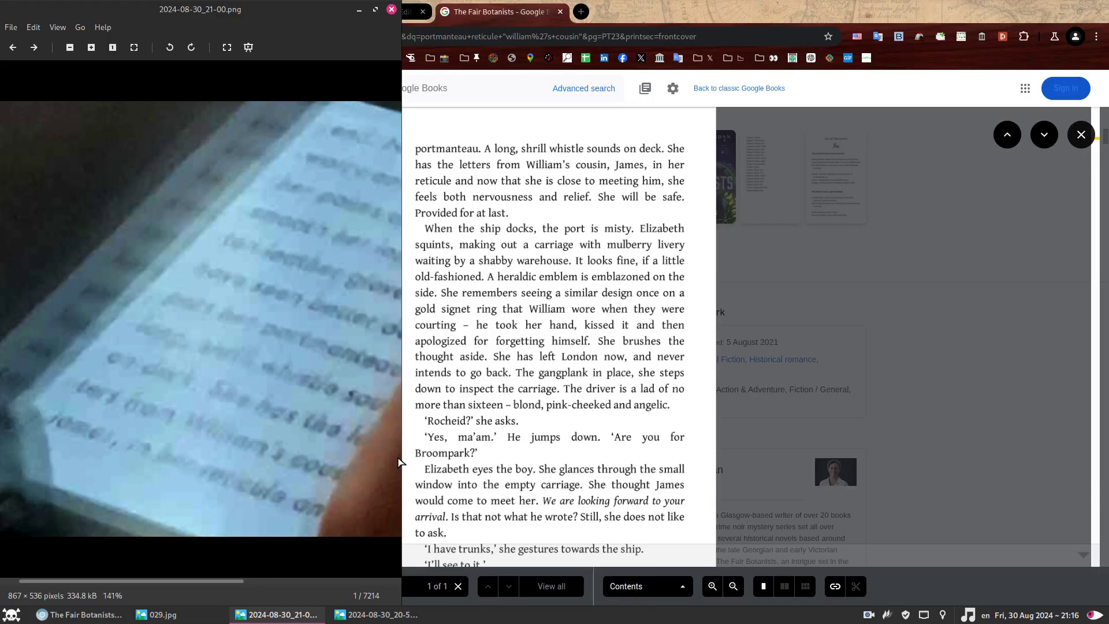
# Go back to the OSINT Exercise #029 page and reread the list of tasks.
pyautogui.click(70, 614)
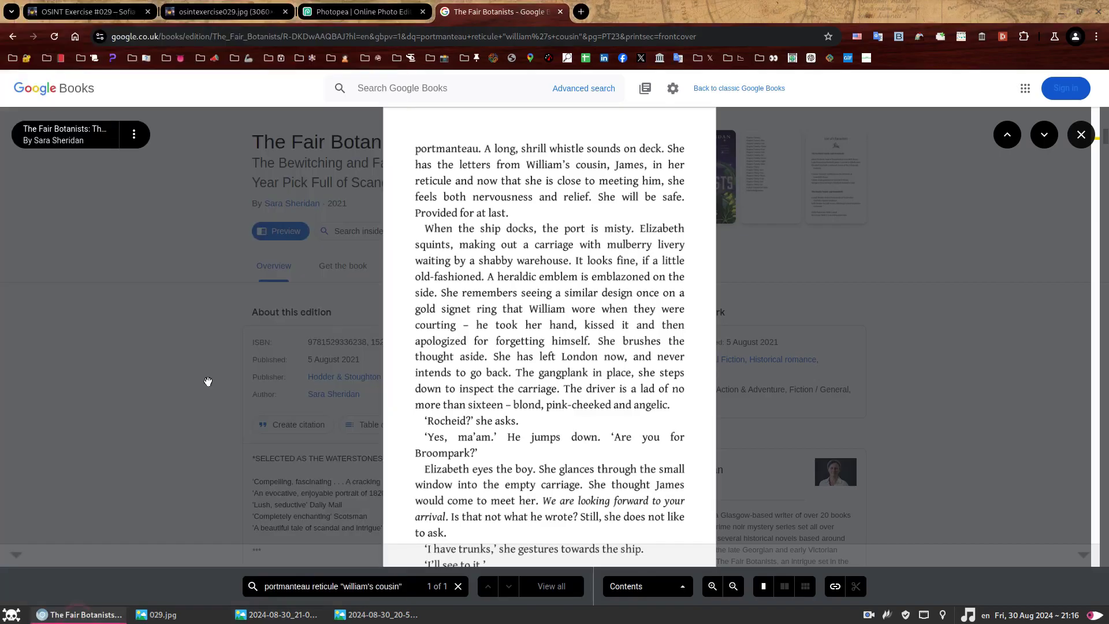
pyautogui.click(74, 12)
pyautogui.scroll(1, 365, 178)
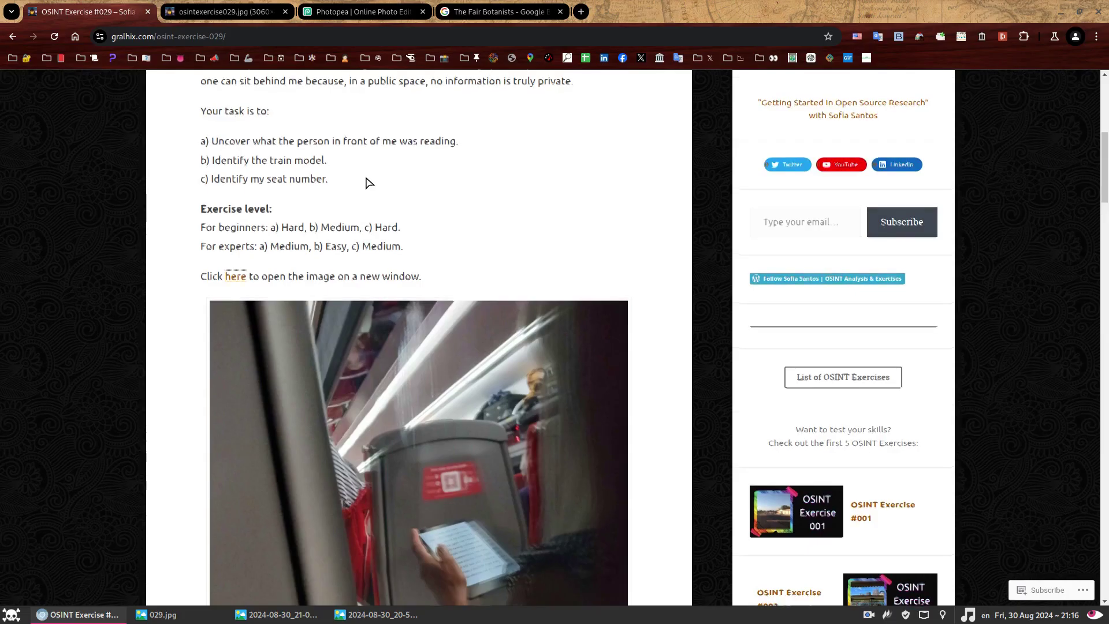
pyautogui.scroll(1, 369, 182)
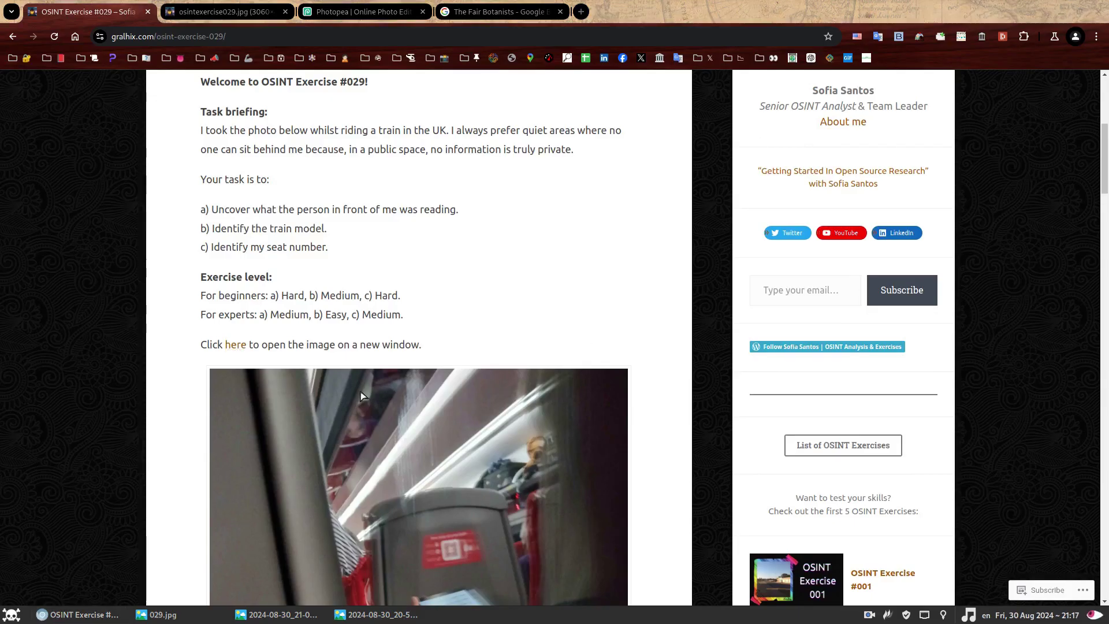
# Open the train photo 029.jpg and flip it horizontally.
pyautogui.click(162, 614)
pyautogui.scroll(-5, 406, 264)
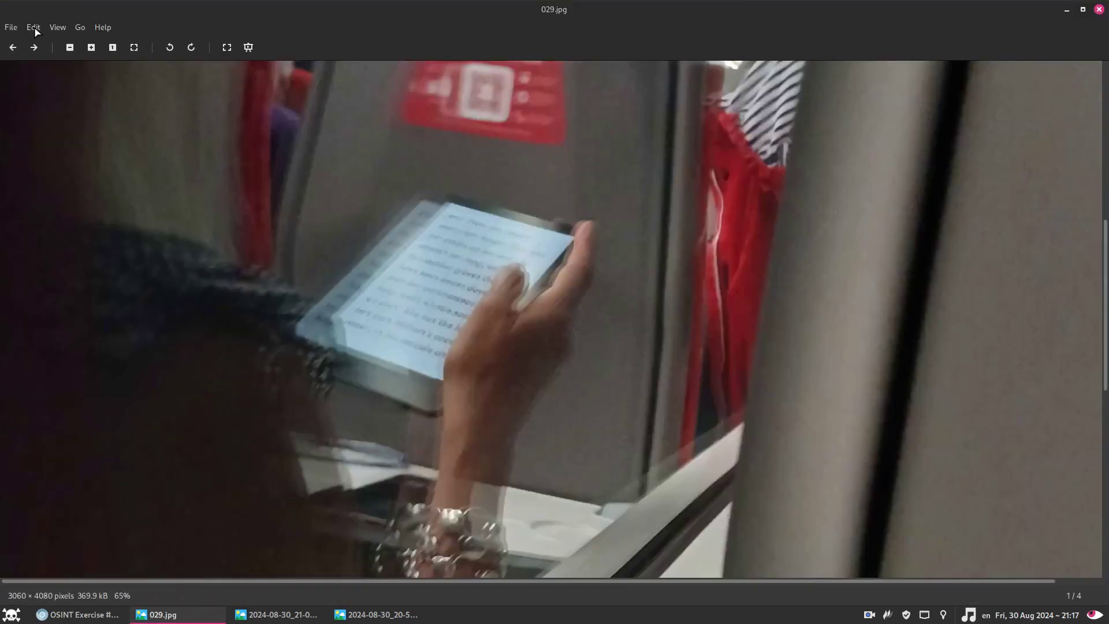
pyautogui.click(34, 29)
pyautogui.click(58, 82)
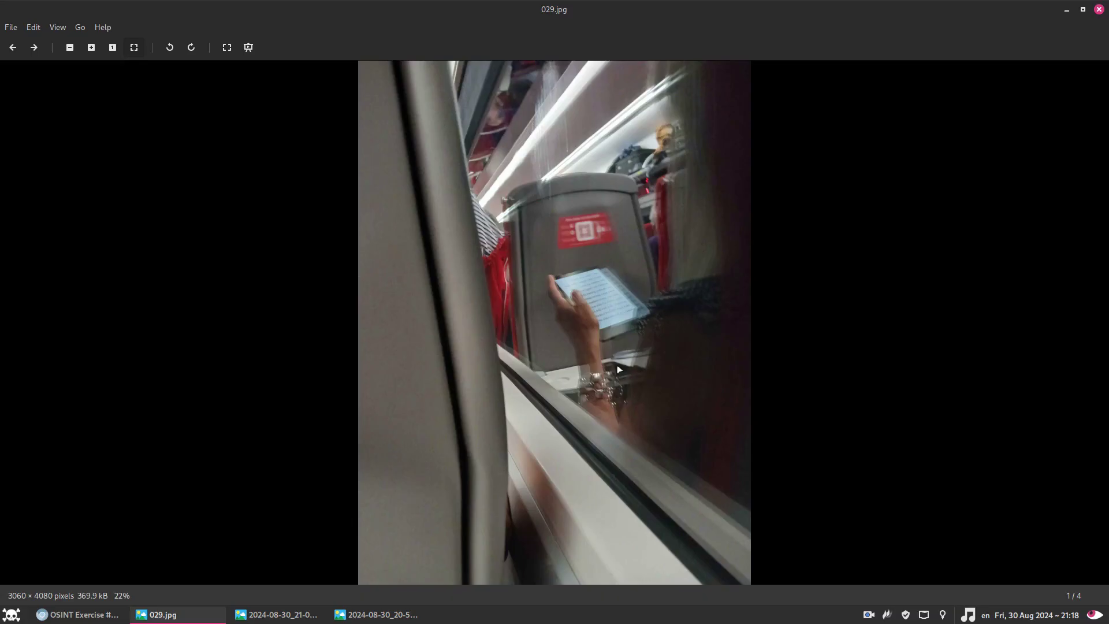
# Examine the seat back, the red QR code sticker, the lighting and the luggage rack in the train photo.
pyautogui.scroll(5, 598, 381)
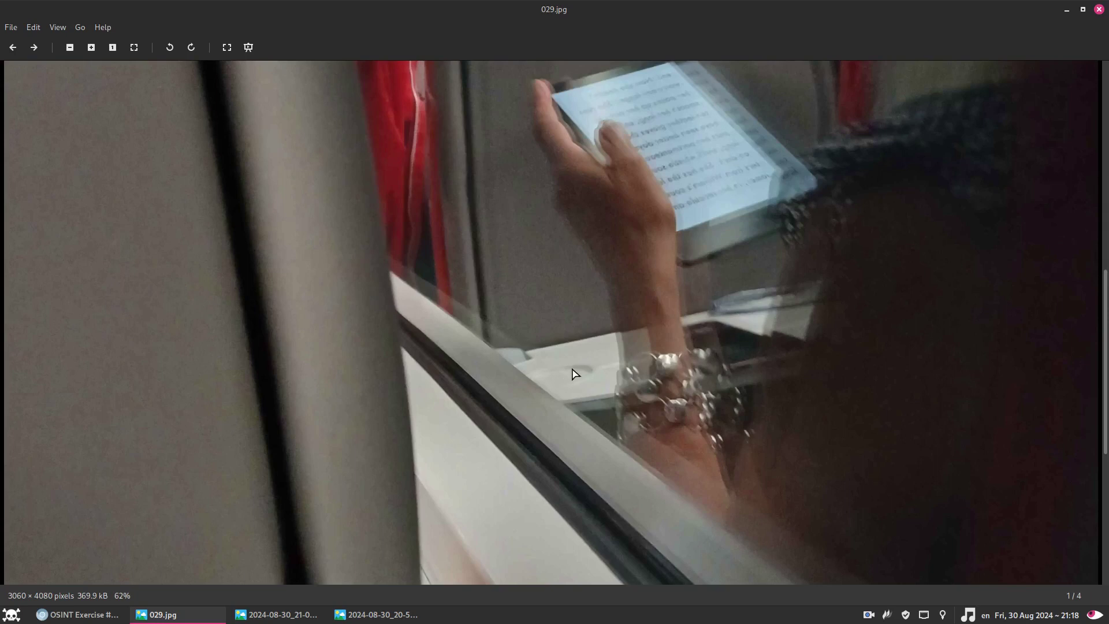
pyautogui.scroll(-4, 575, 374)
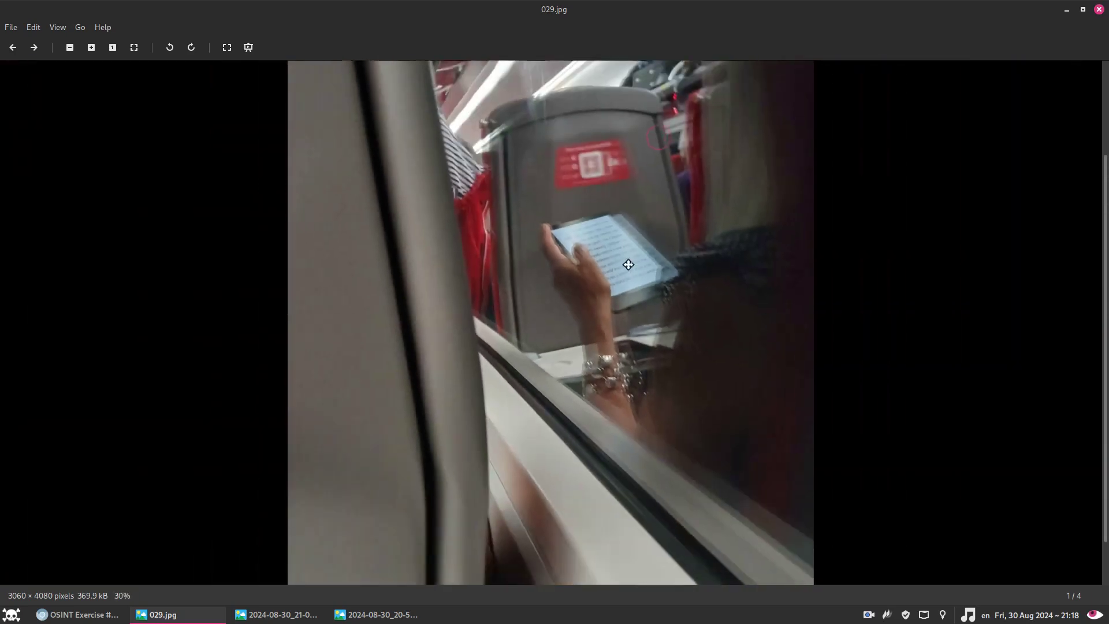
pyautogui.moveTo(628, 264); pyautogui.dragTo(629, 380)
pyautogui.scroll(1, 674, 195)
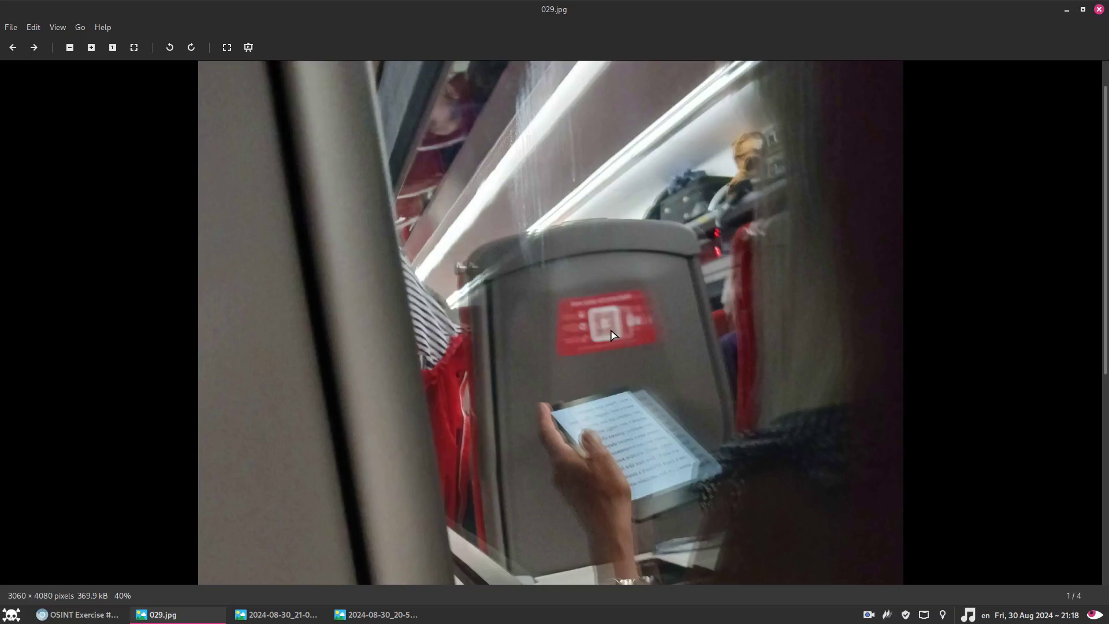
pyautogui.scroll(-3, 613, 327)
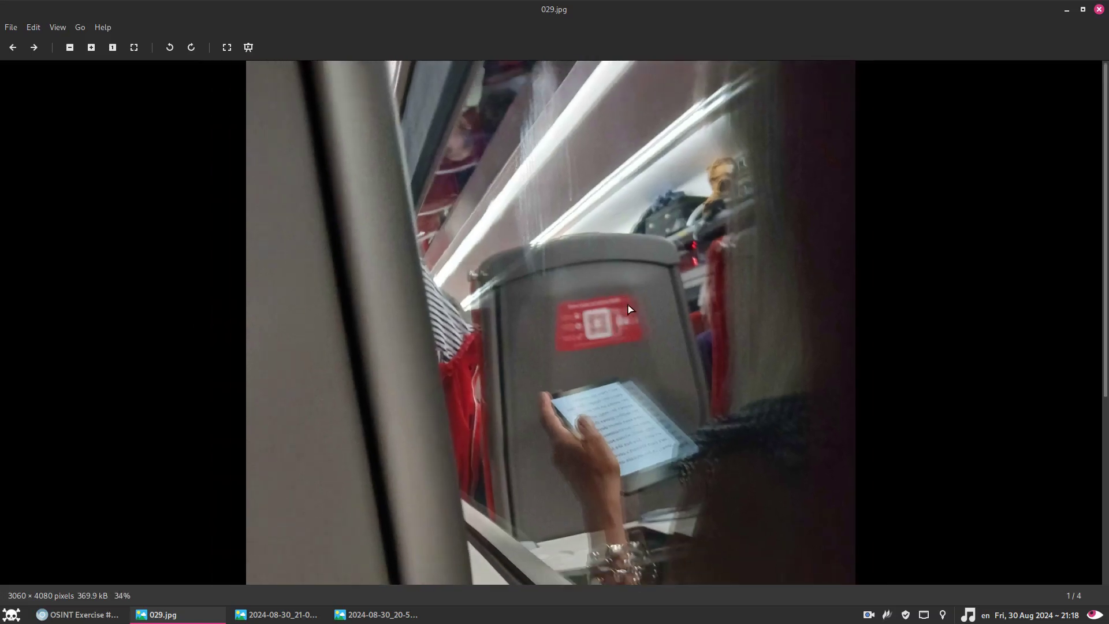
pyautogui.scroll(-2, 630, 311)
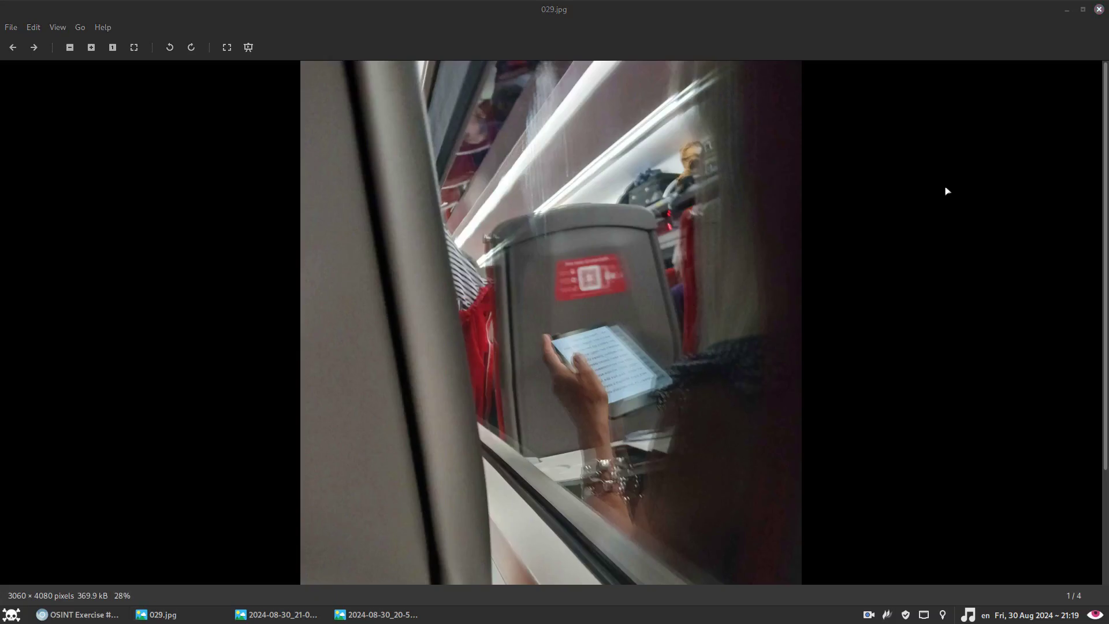
# Search Google Images for train uk interior and look through the results for a matching carriage.
pyautogui.click(60, 615)
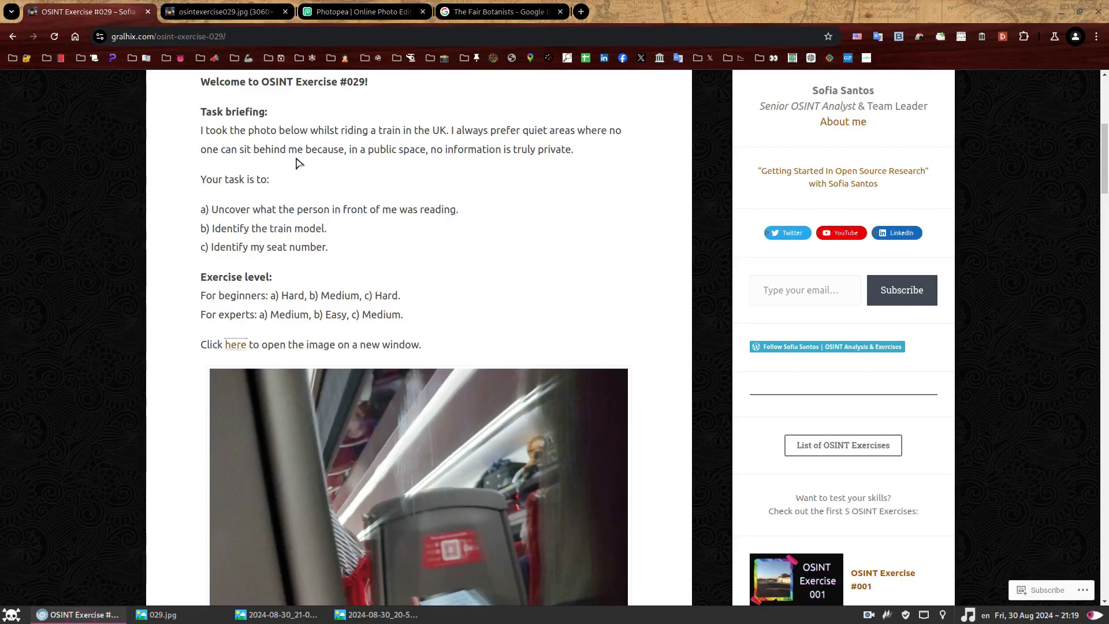
pyautogui.click(488, 12)
pyautogui.click(487, 37)
pyautogui.write('train uk interior')
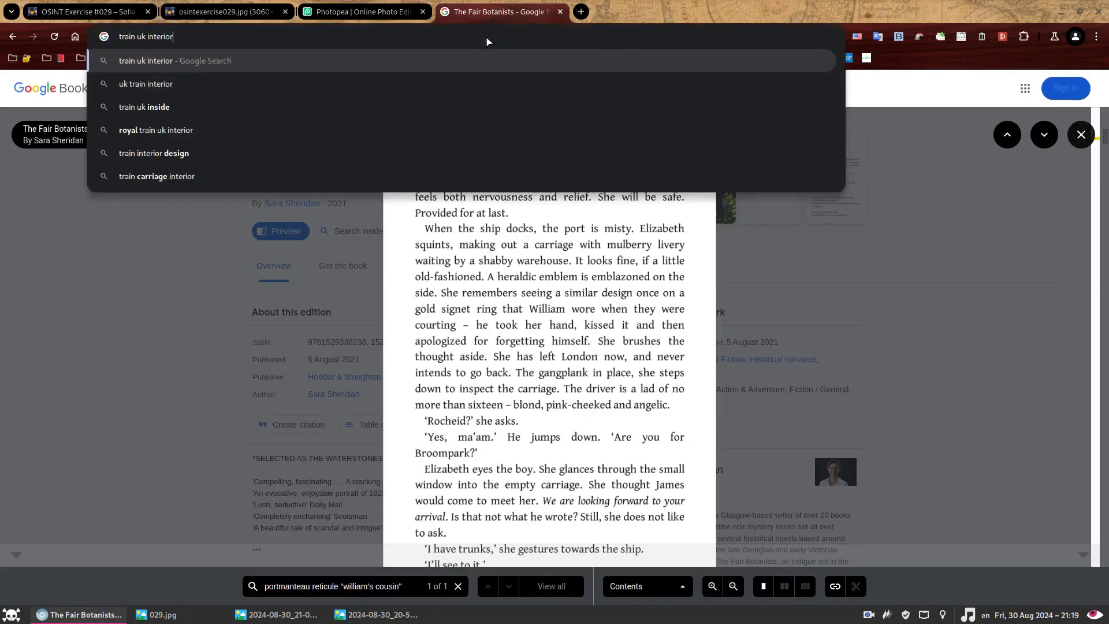
pyautogui.press('Return')
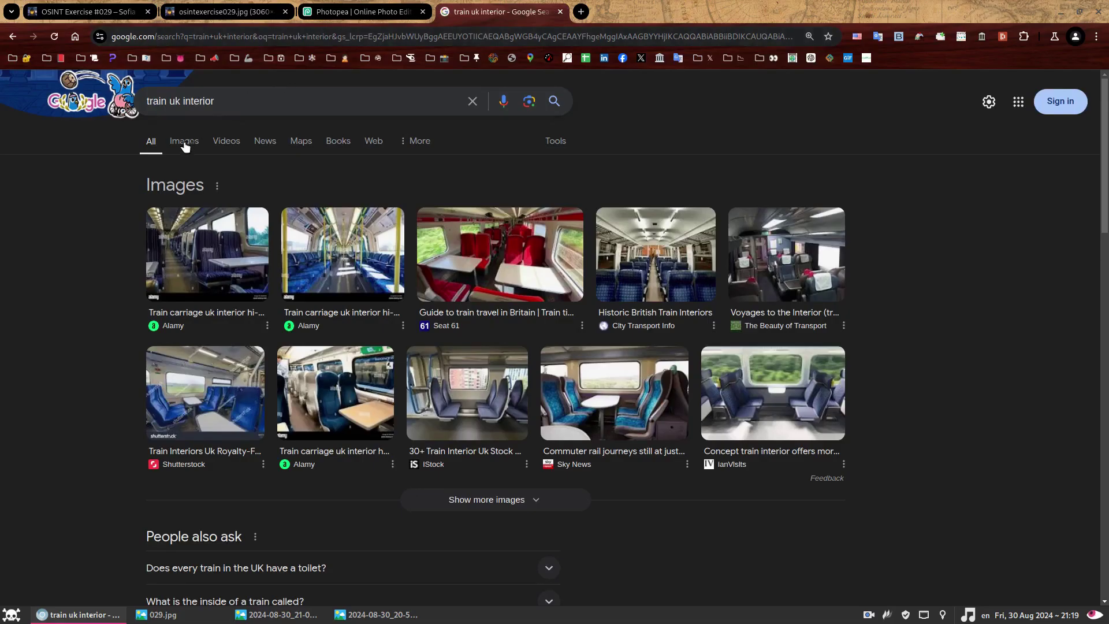
pyautogui.click(183, 144)
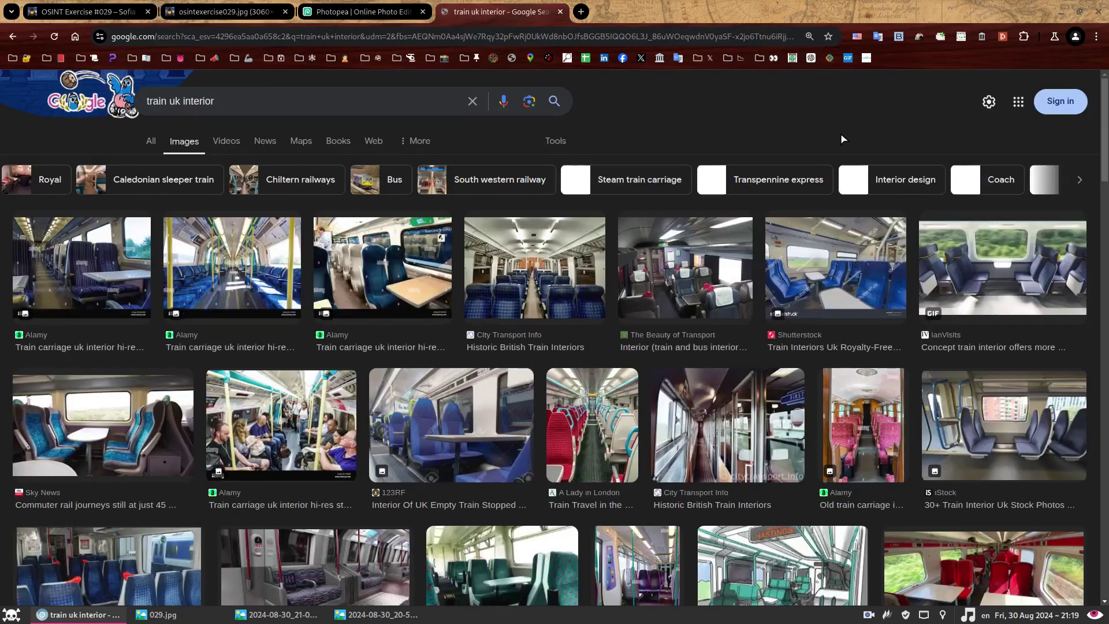
pyautogui.scroll(-15, 805, 221)
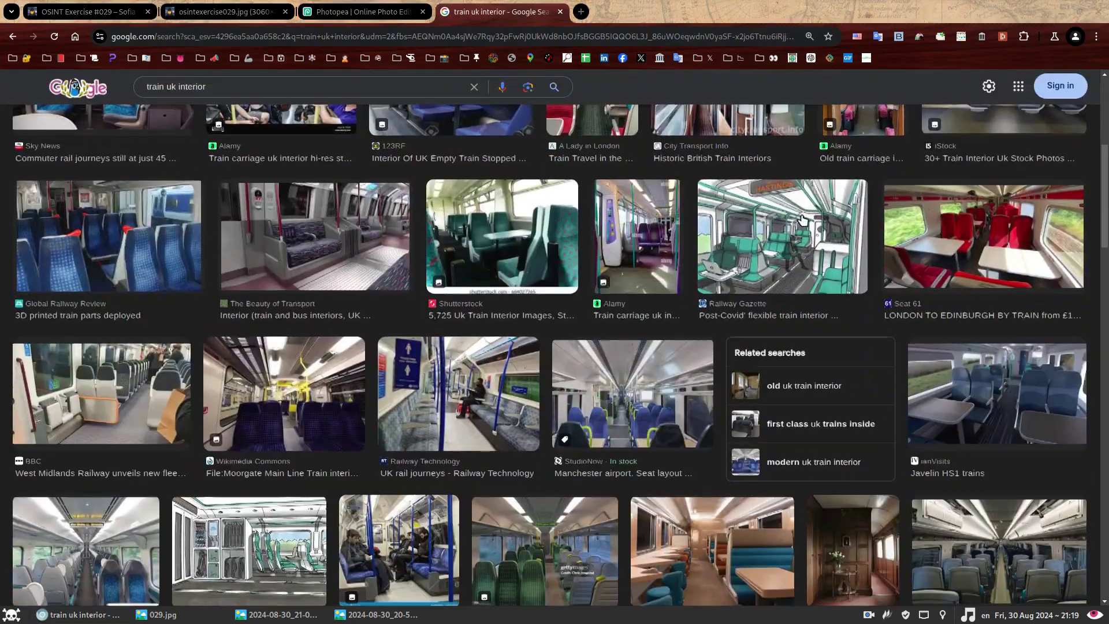
pyautogui.scroll(15, 805, 220)
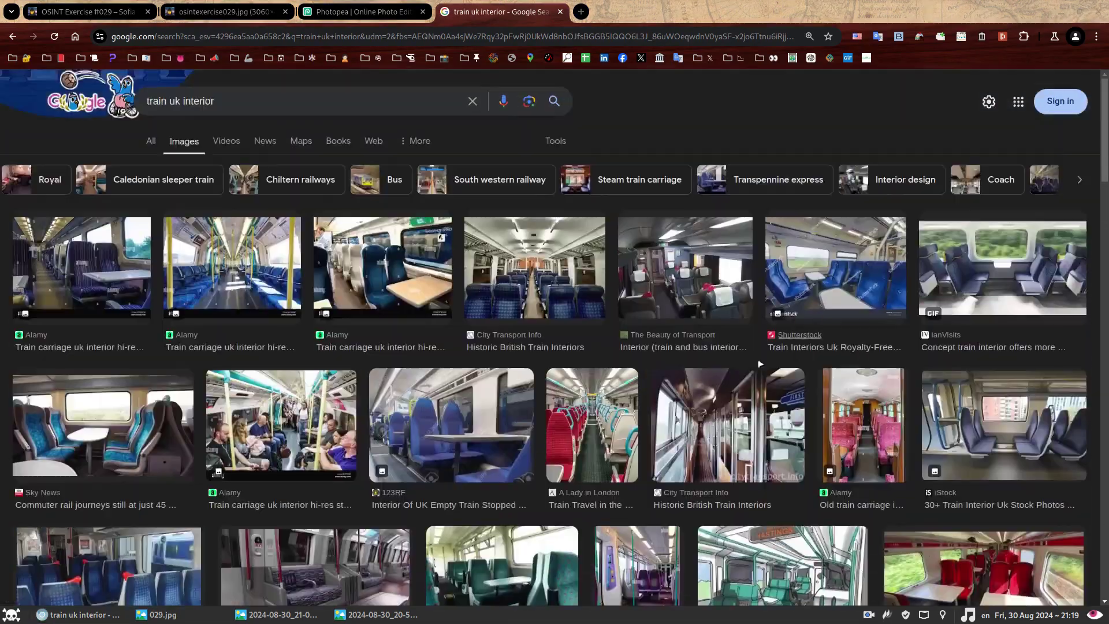
# Open the red-seat image results from A Lady in London and Seat 61 in separate tabs and compare them with 029.jpg.
pyautogui.middleClick(905, 520)
pyautogui.middleClick(927, 547)
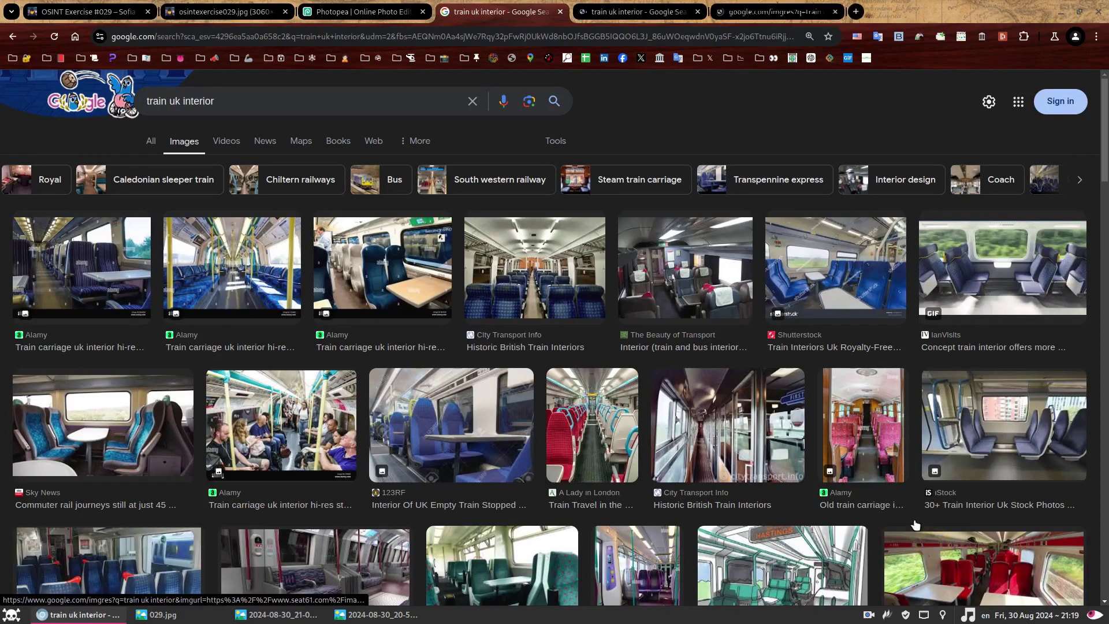
pyautogui.click(641, 13)
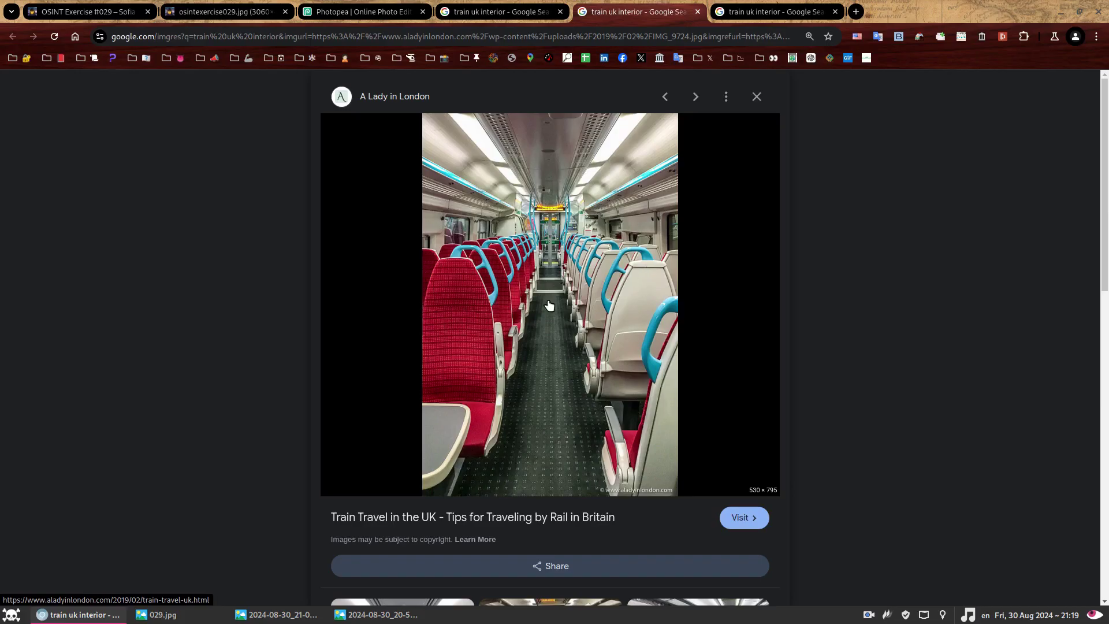
pyautogui.click(277, 614)
pyautogui.click(157, 614)
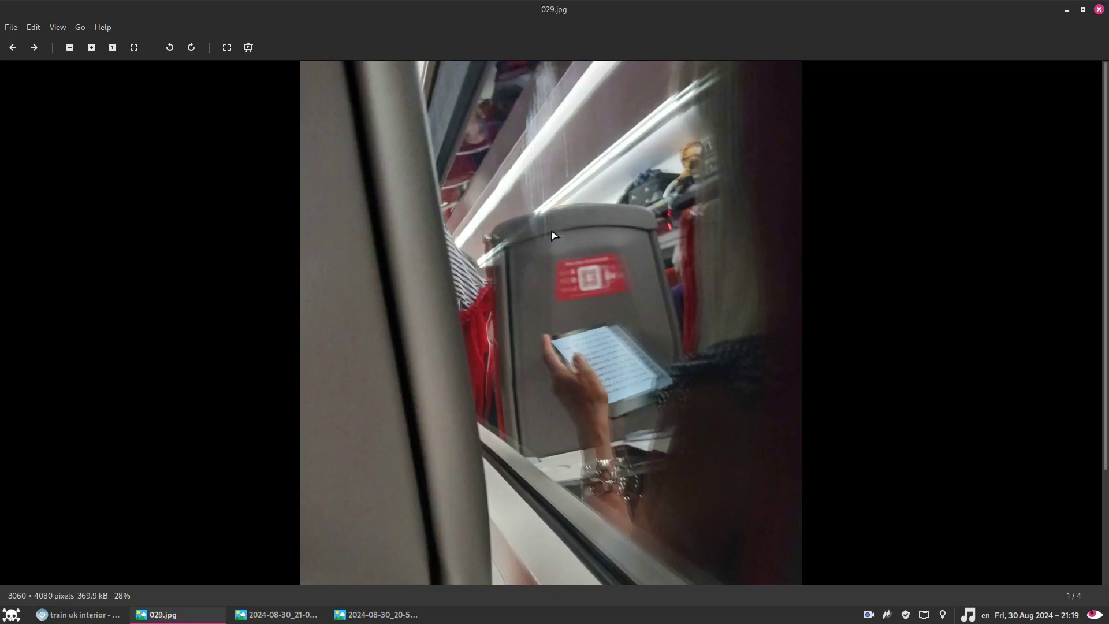
pyautogui.click(78, 615)
pyautogui.click(719, 10)
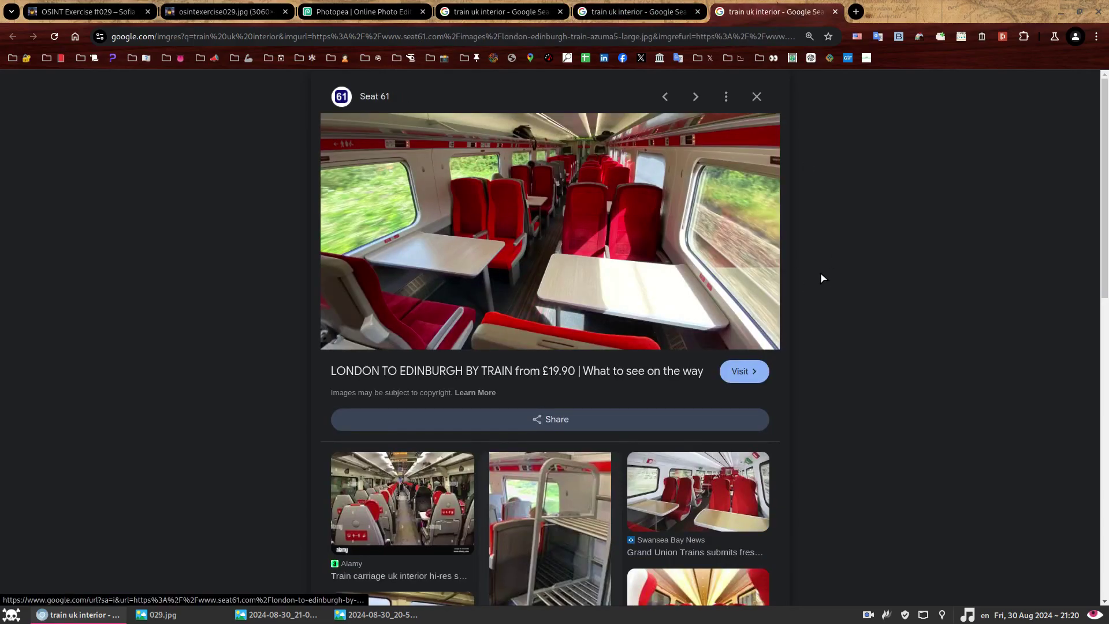
# Place the Seat 61 image result side by side with 029.jpg to compare the carriage interiors.
pyautogui.click(185, 615)
pyautogui.moveTo(642, 35); pyautogui.dragTo(1106, 118)
pyautogui.click(194, 167)
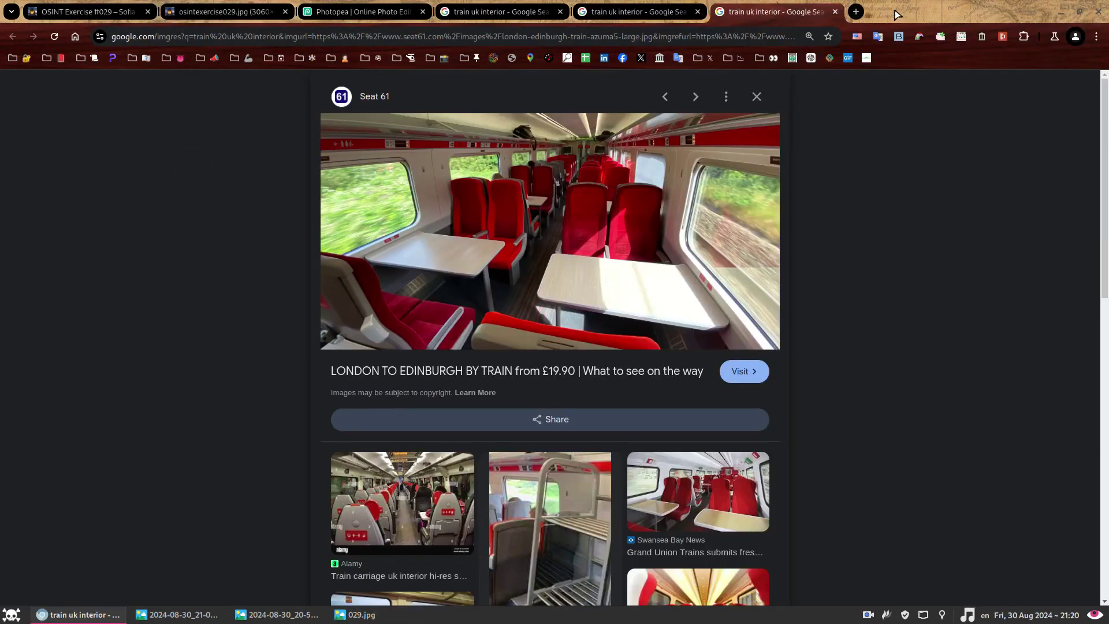
pyautogui.press('super+Left')
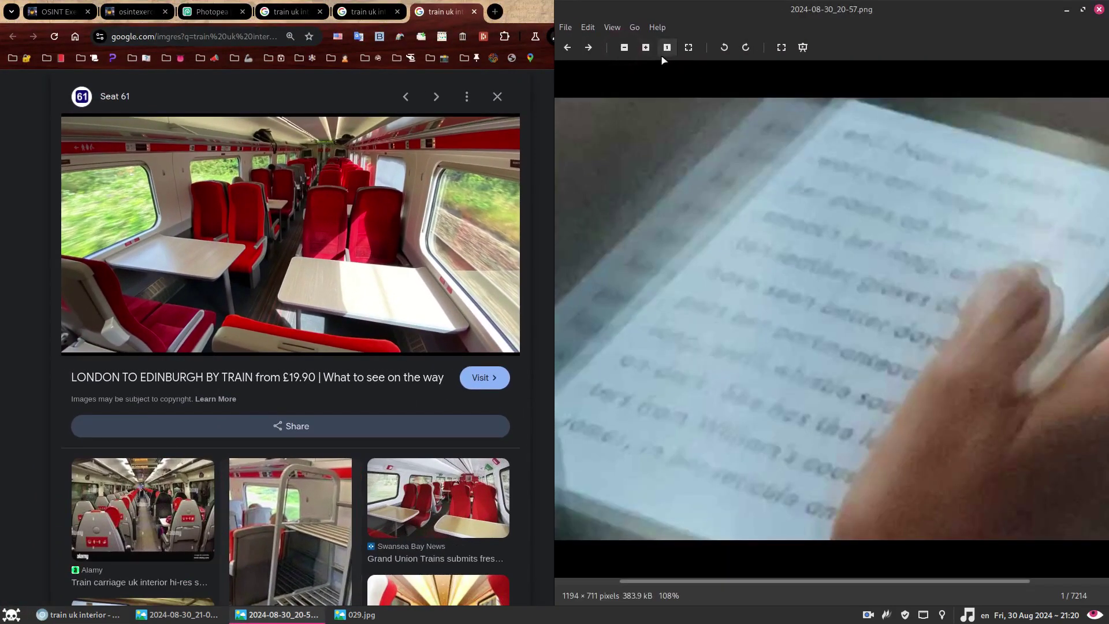
pyautogui.click(361, 615)
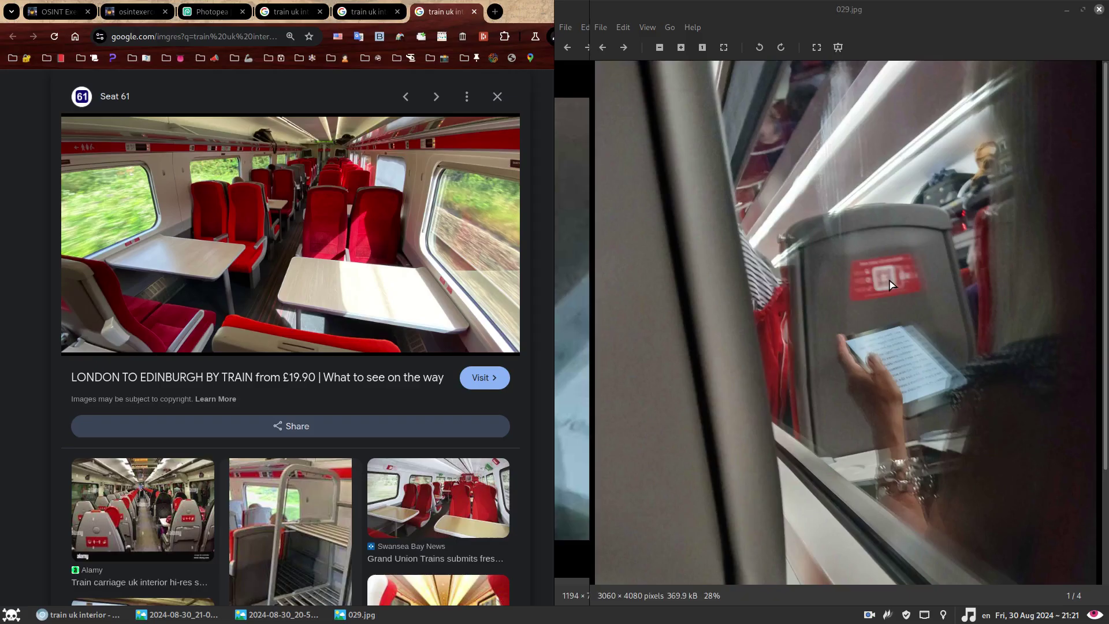
# Open Seat 61's London to Edinburgh page and examine the interior photos of LNER's Azuma trains.
pyautogui.click(479, 377)
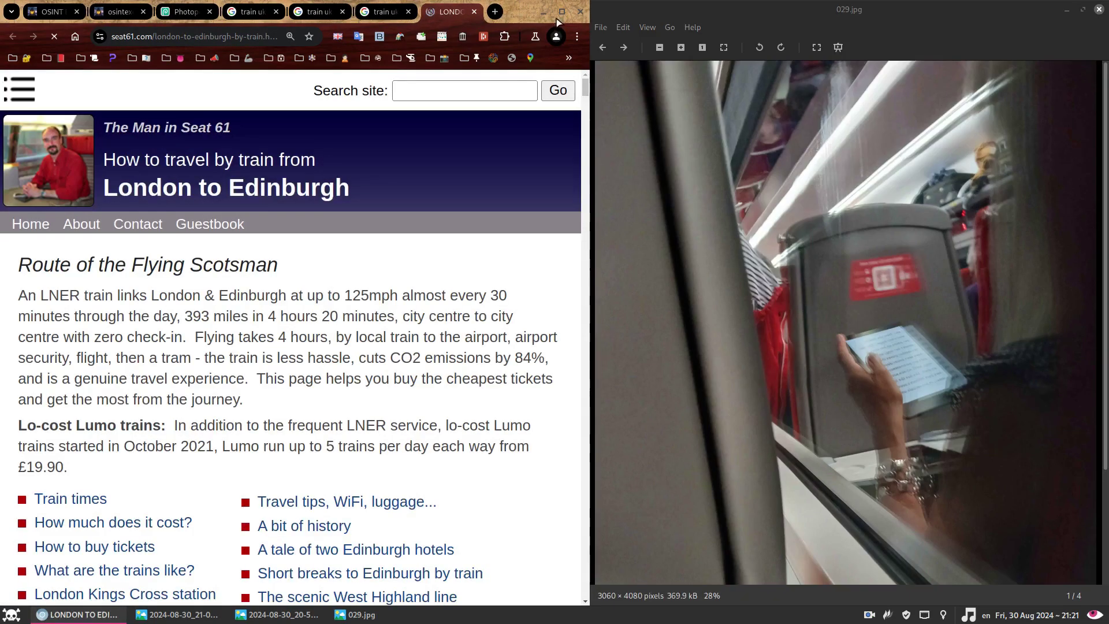
pyautogui.click(562, 11)
pyautogui.hotkey('ctrl', '+')
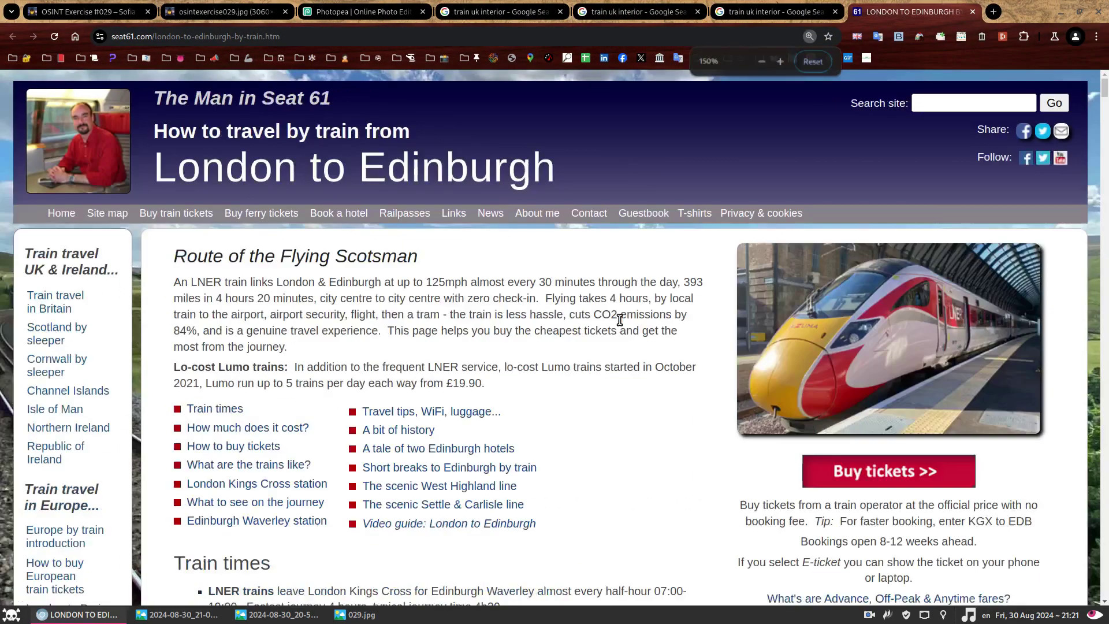
pyautogui.hotkey('ctrl', '-')
pyautogui.hotkey('ctrl', '-')
pyautogui.scroll(-15, 621, 327)
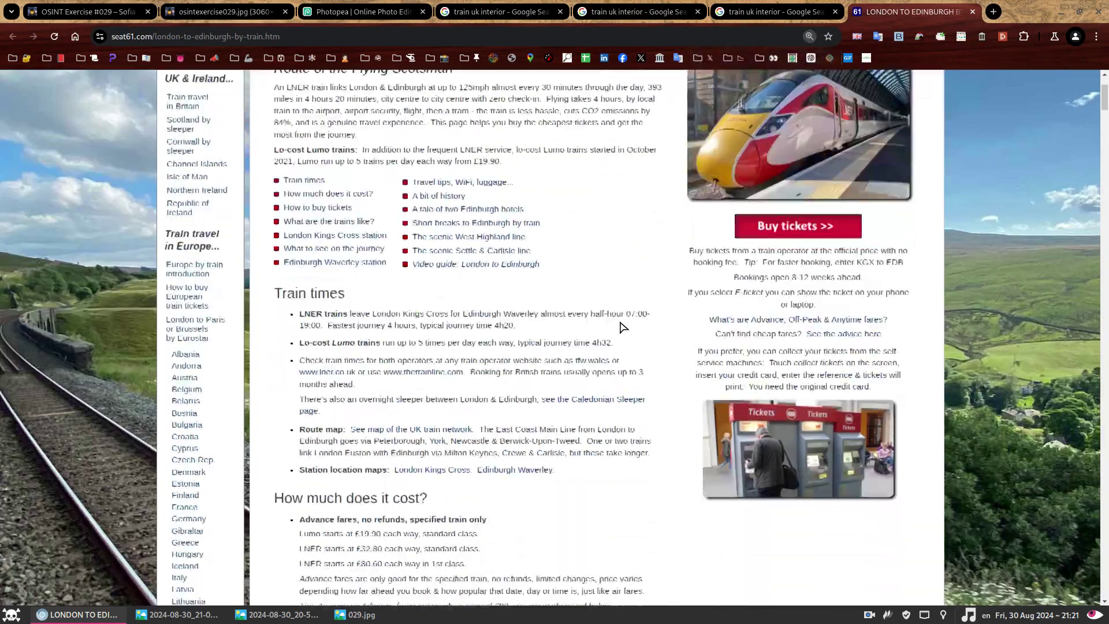
pyautogui.scroll(-8, 628, 309)
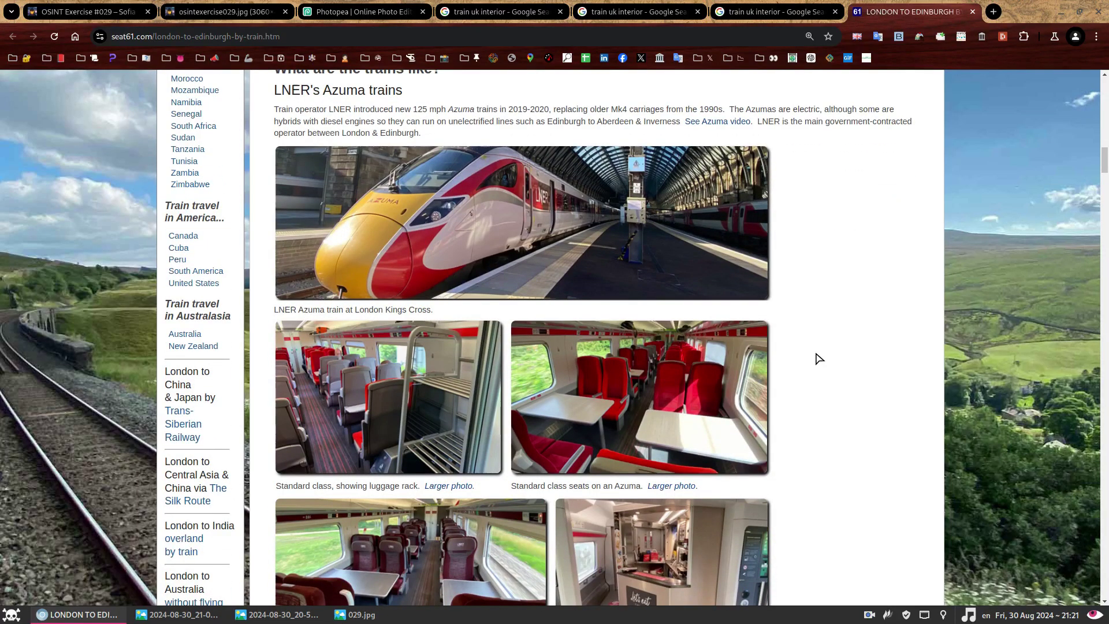
pyautogui.scroll(-3, 636, 398)
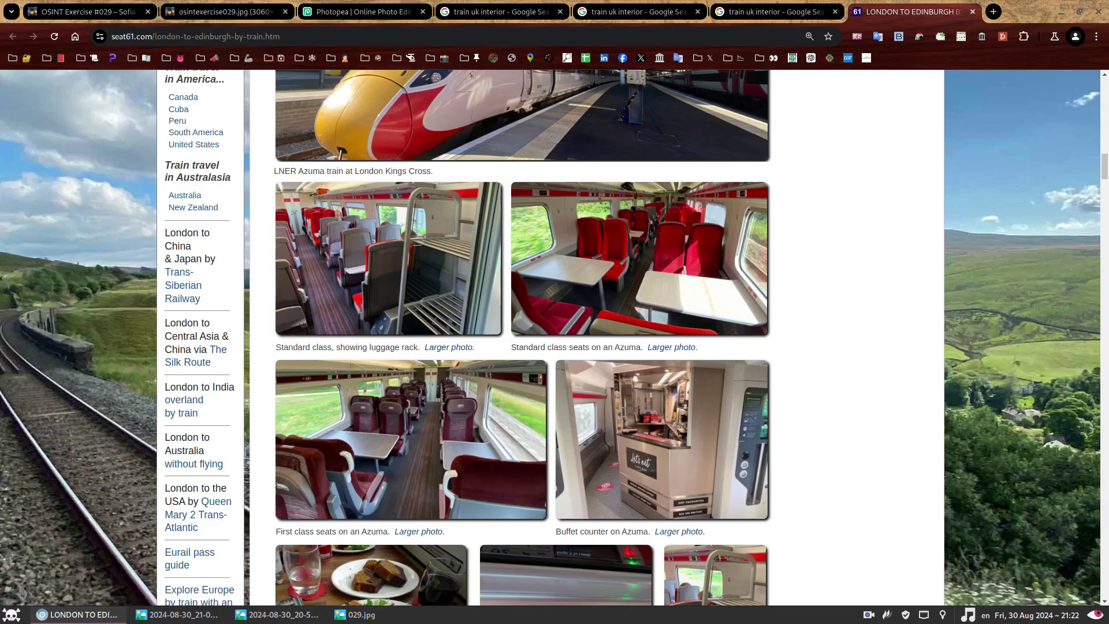
# Search Google Images for LNER Azuma train standard interior.
pyautogui.click(774, 12)
pyautogui.click(302, 37)
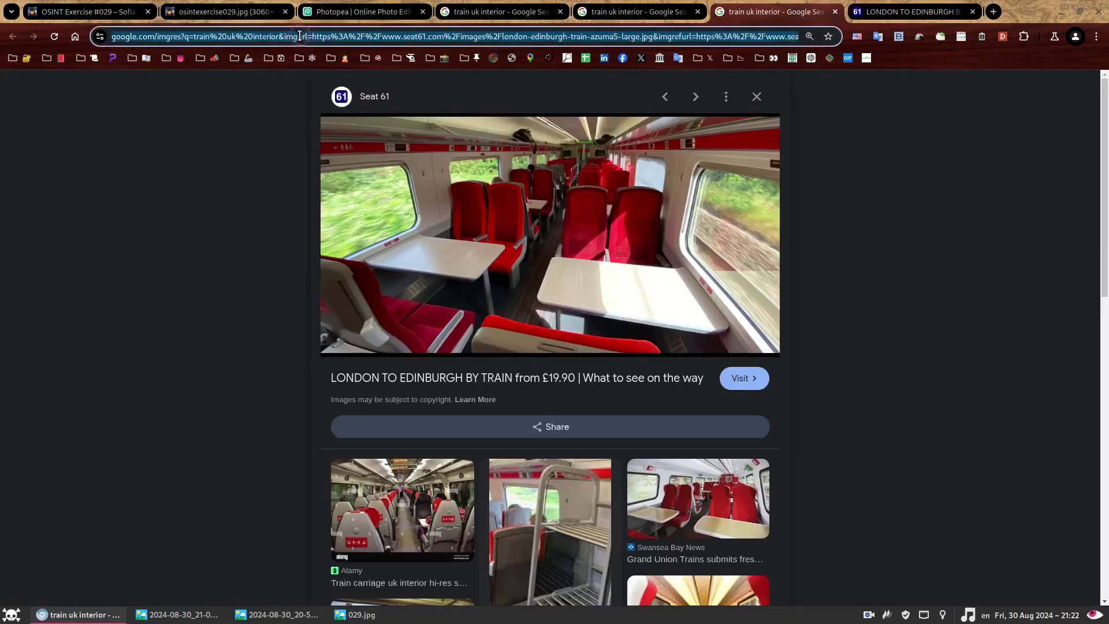
pyautogui.write('LNER Azuma train standard interior')
pyautogui.press('Return')
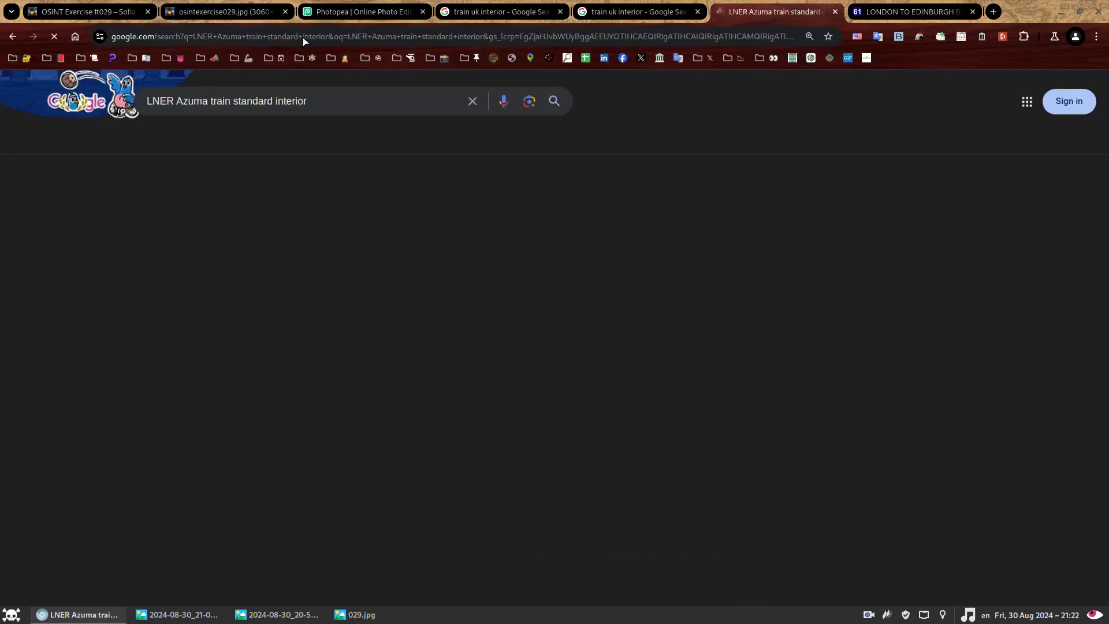
pyautogui.click(193, 145)
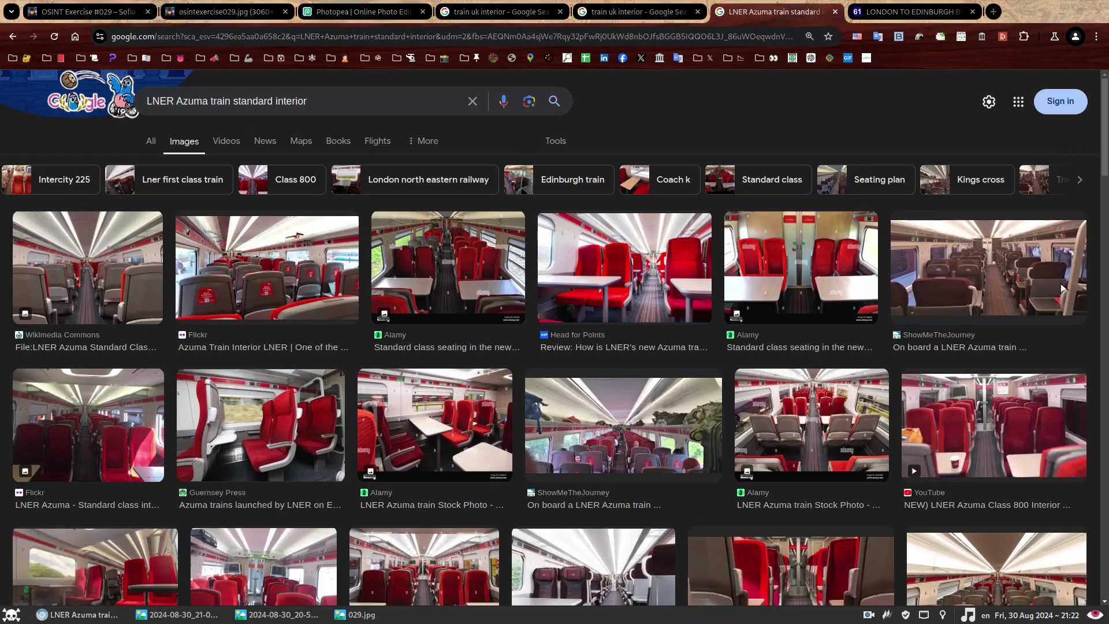
# Search for LNER Azuma train sticker qr code and read LNER's onboard FAQ answer about the QR code at the seat.
pyautogui.click(993, 12)
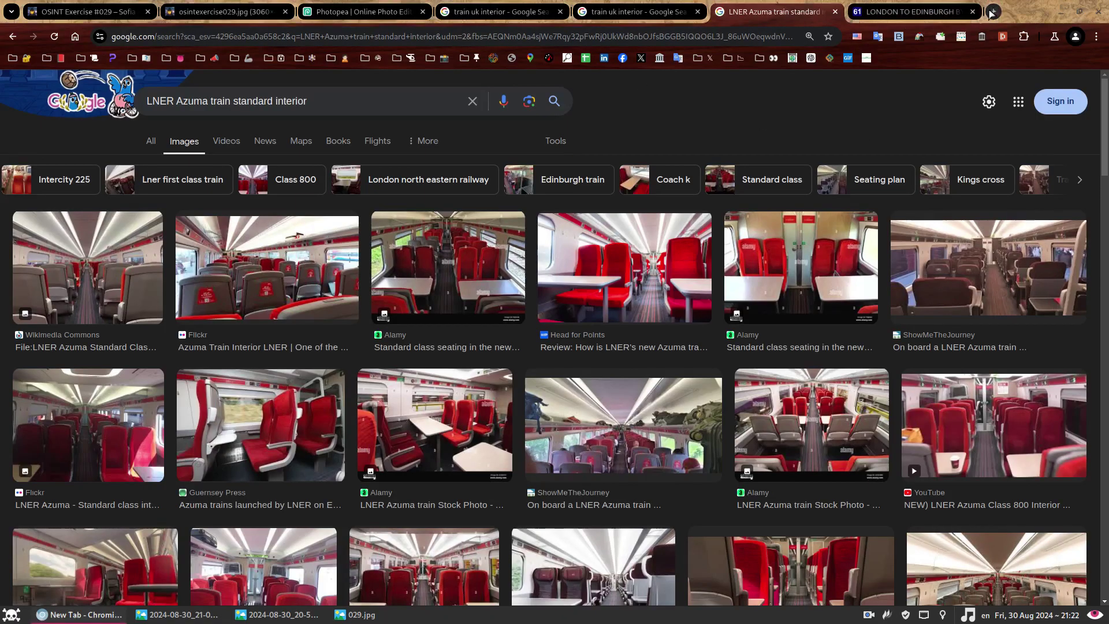
pyautogui.write('LNER Azuma train sticker qr code')
pyautogui.press('Return')
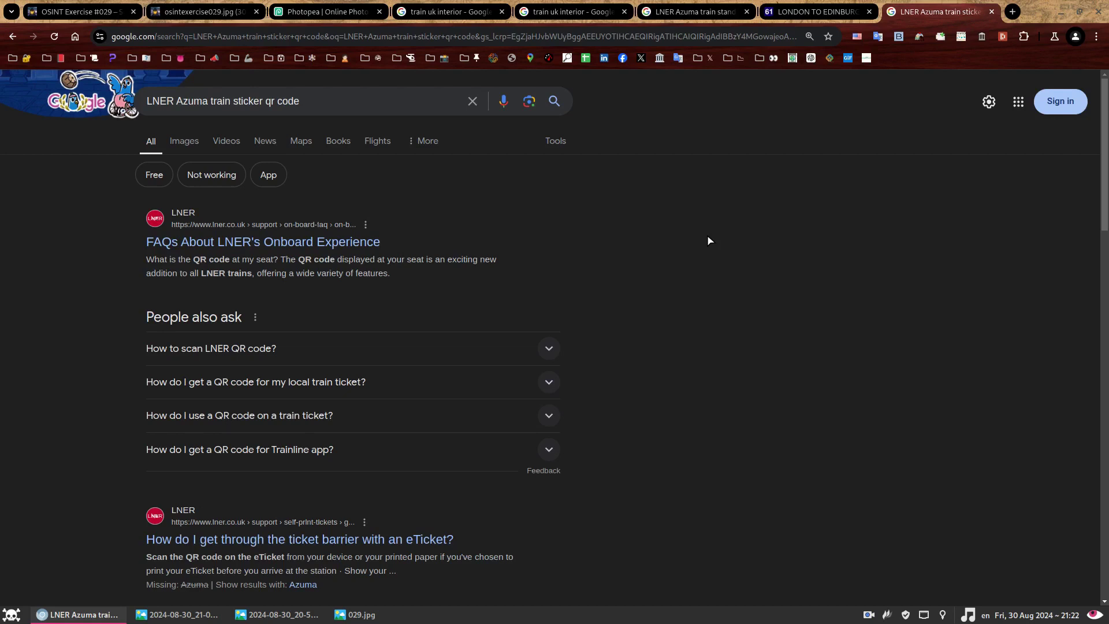
pyautogui.click(248, 242)
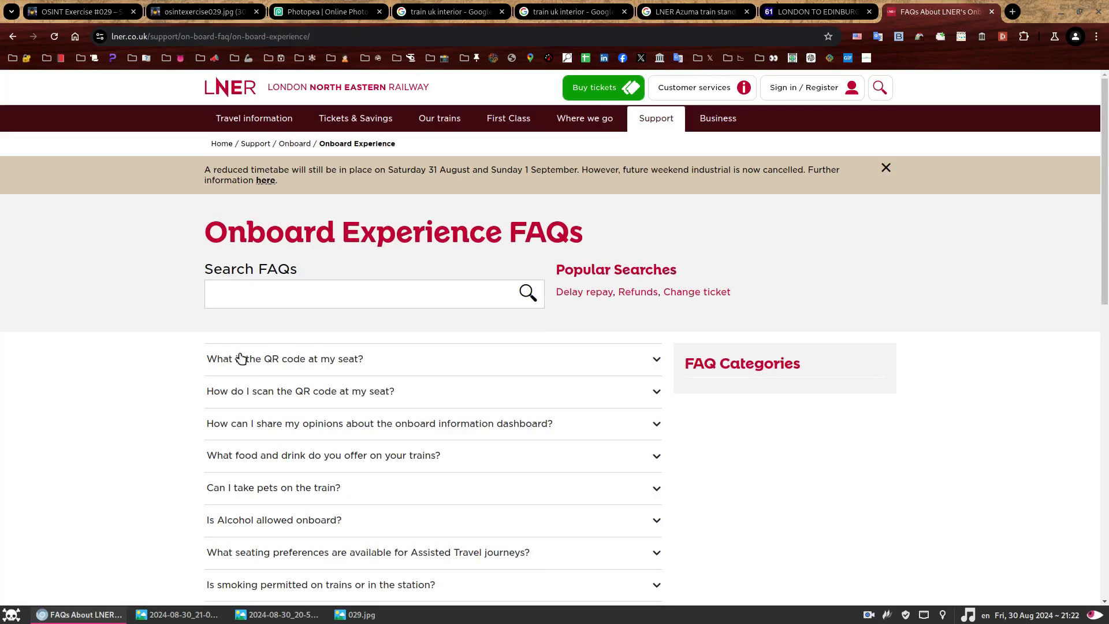
pyautogui.click(394, 366)
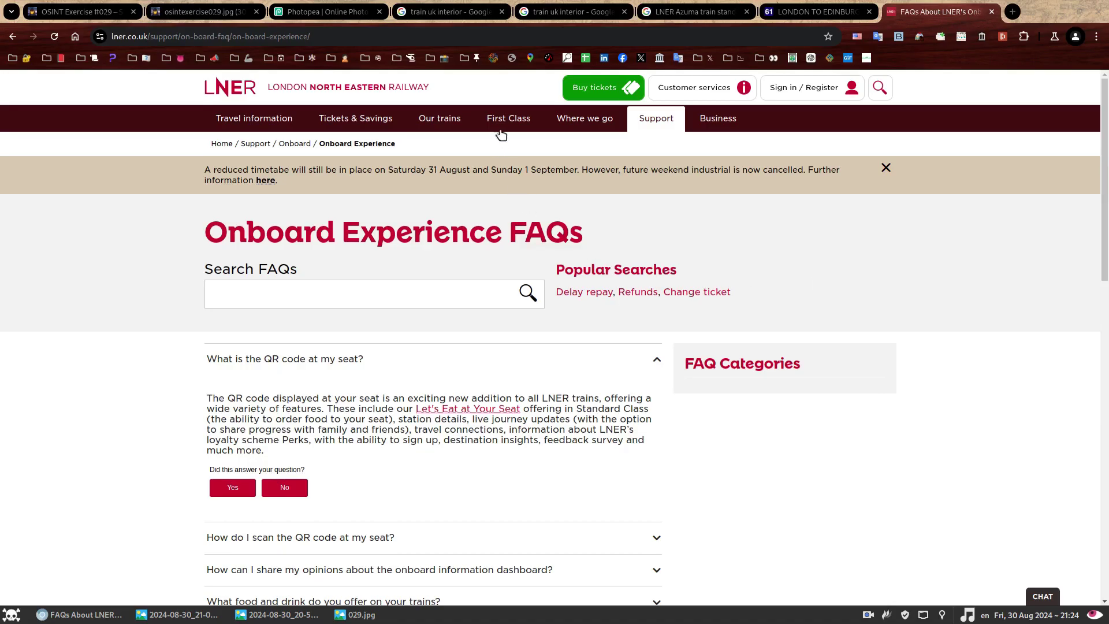
# Open LNER's Quiet Coach page and read which coaches are the quieter ones.
pyautogui.moveTo(437, 122)
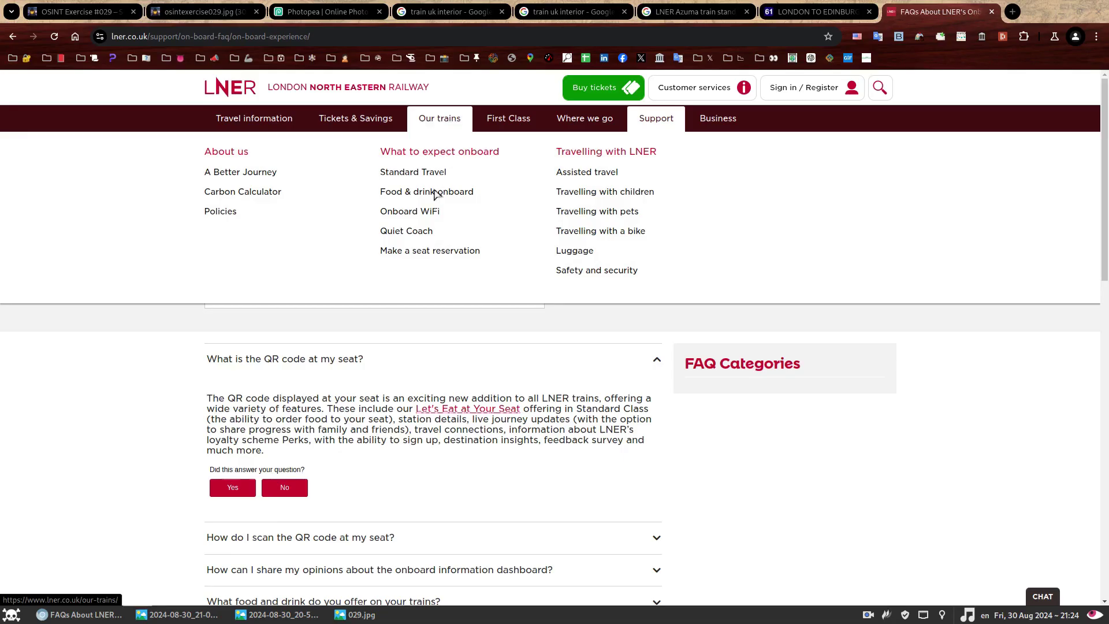
pyautogui.click(406, 233)
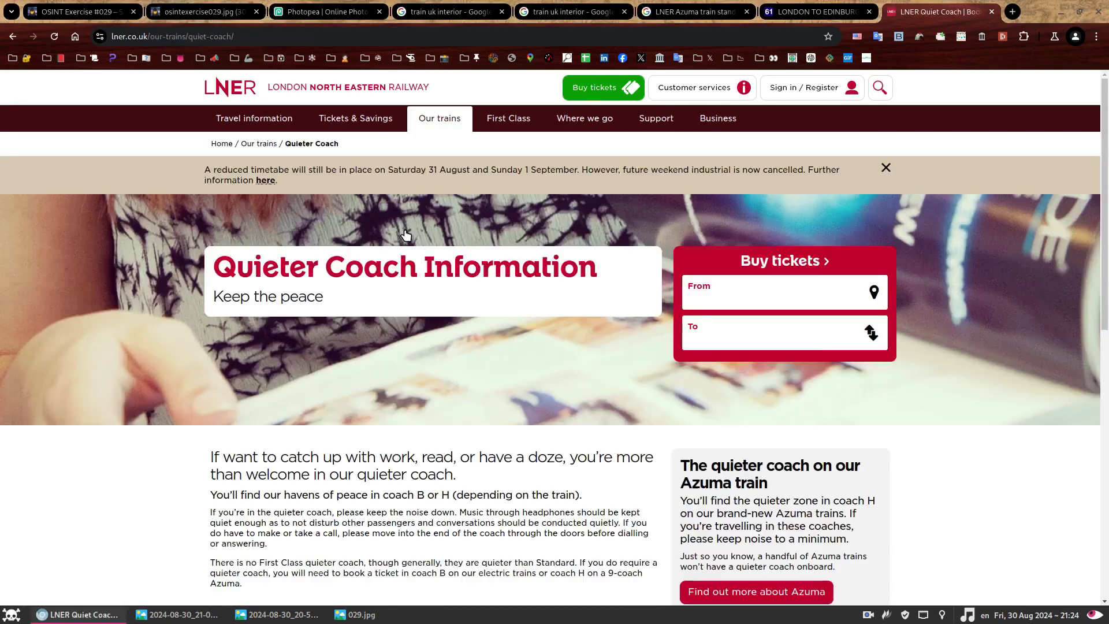
pyautogui.scroll(-2, 938, 421)
pyautogui.scroll(-3, 933, 410)
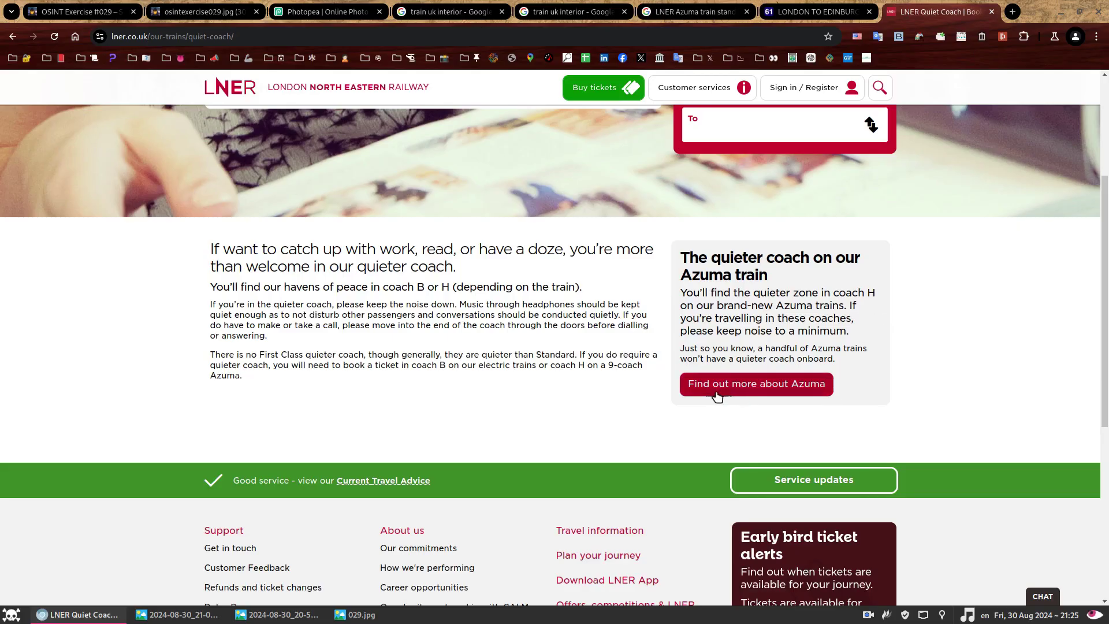
# Open the Azuma seat map PDF from LNER's page about its trains.
pyautogui.click(745, 387)
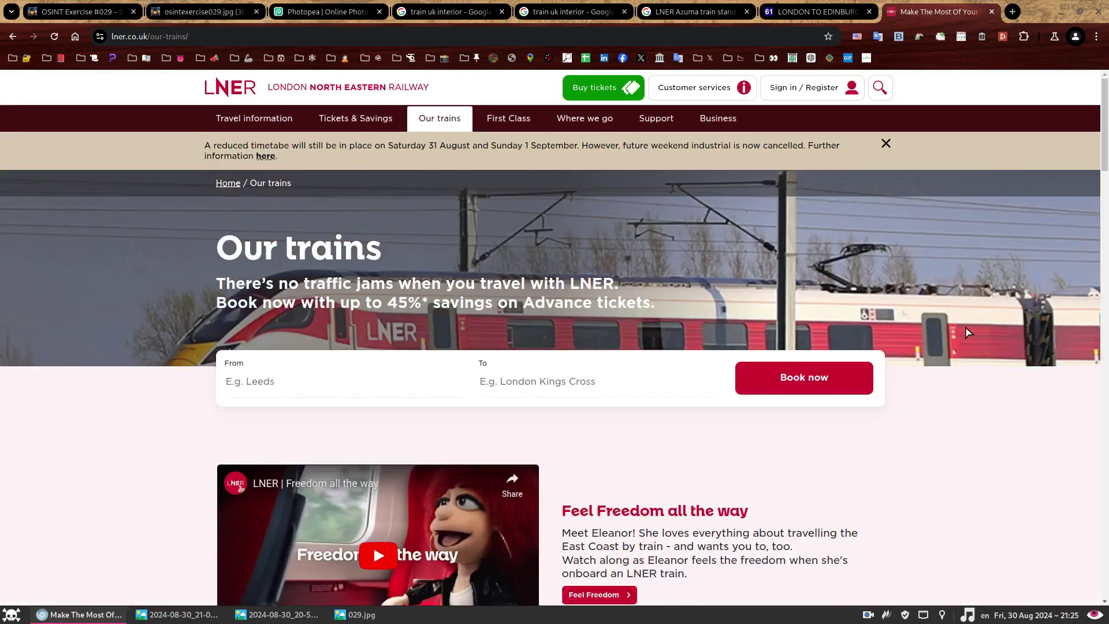
pyautogui.scroll(-8, 969, 333)
pyautogui.scroll(-2, 969, 332)
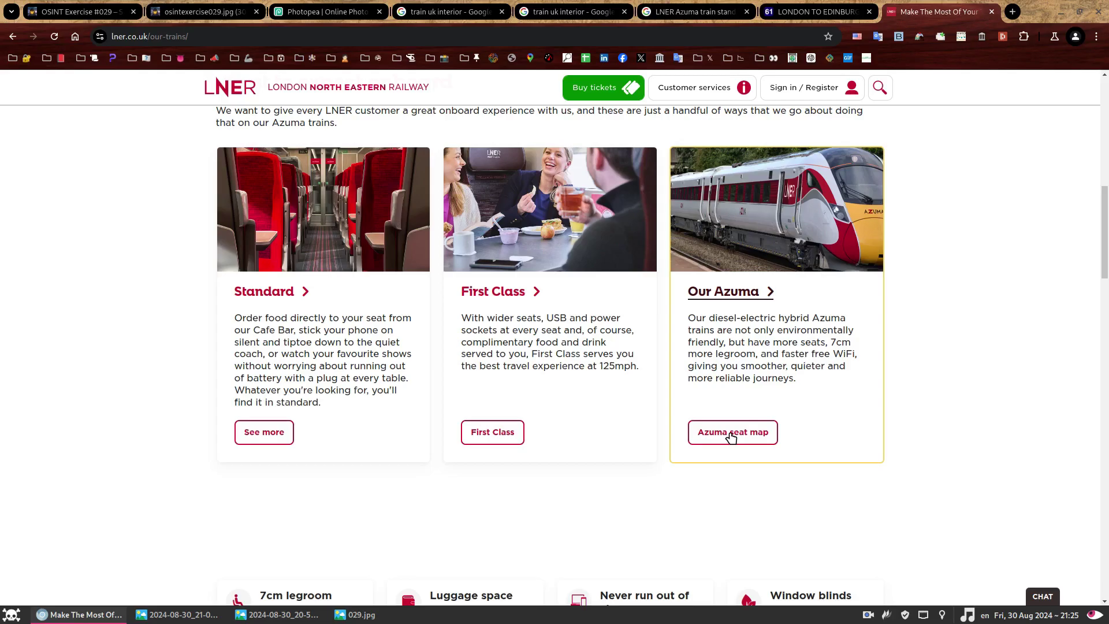
pyautogui.click(732, 437)
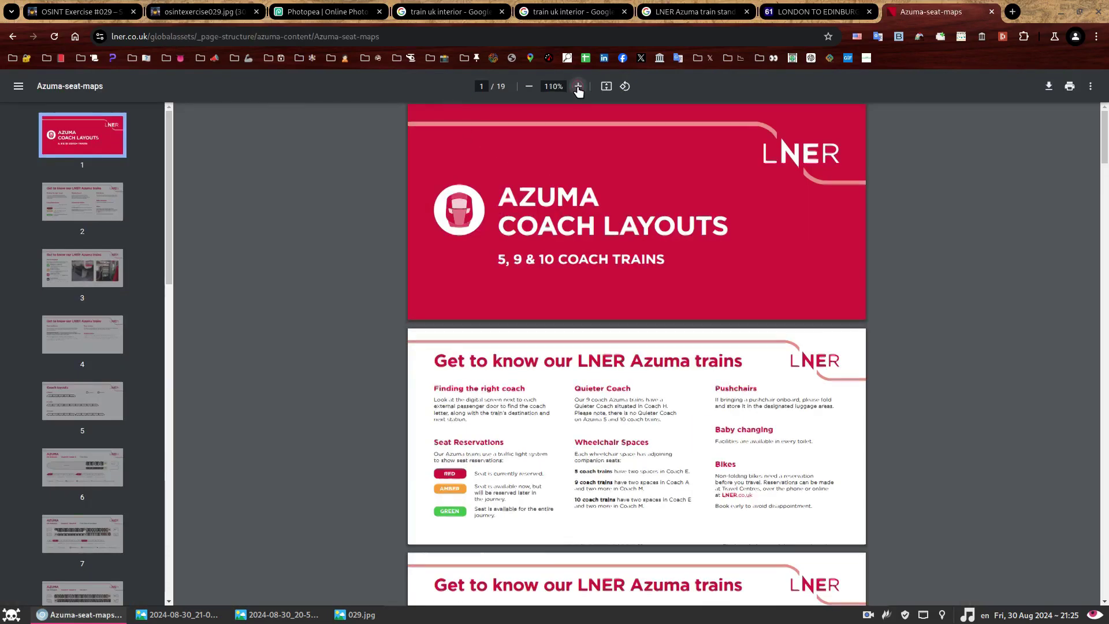
# Enlarge the seat map PDF to 200% and read page 2's notes on the Quieter Coach.
pyautogui.click(577, 86)
pyautogui.click(578, 86)
pyautogui.click(578, 86)
pyautogui.scroll(-2, 850, 333)
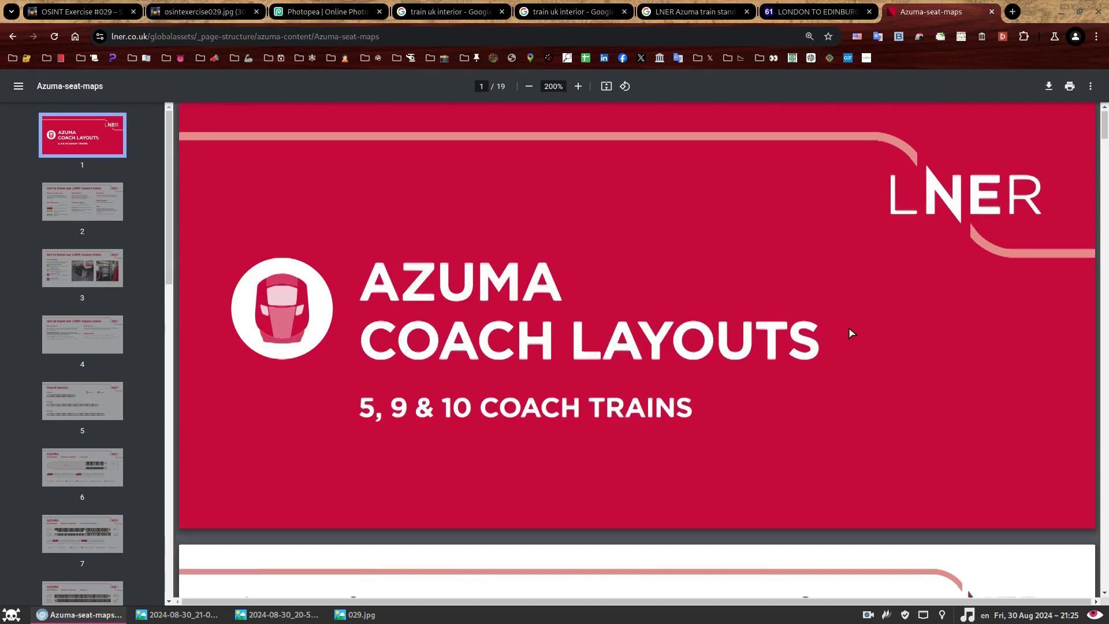
pyautogui.scroll(-4, 850, 332)
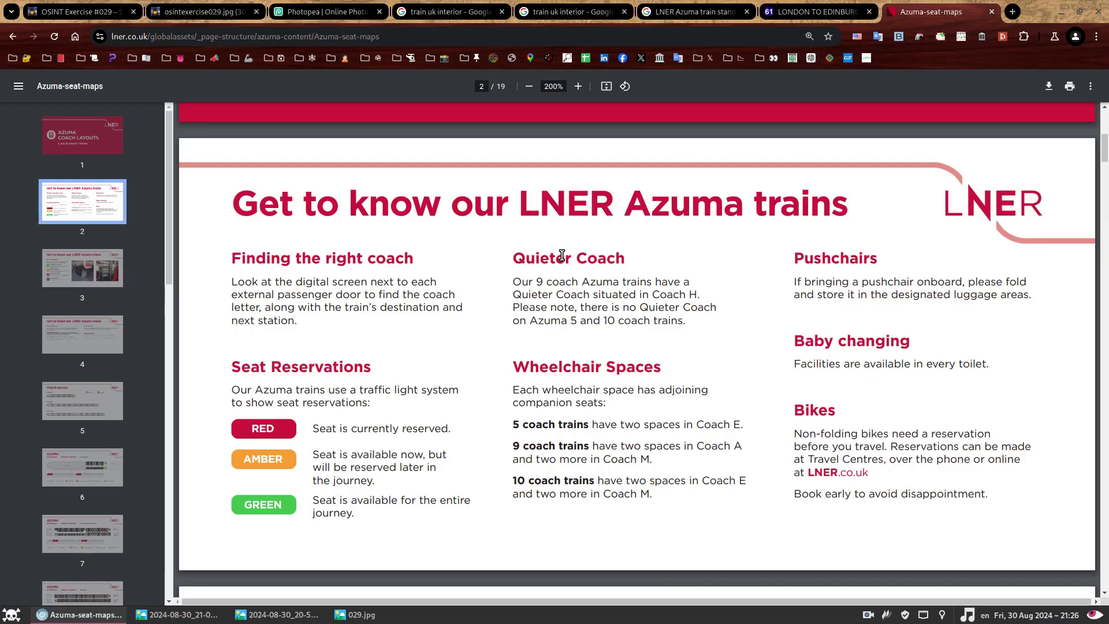
# Search the PDF for "coach h" and go to the Coach H layout of the 9-coach Azuma.
pyautogui.hotkey('ctrl', 'f')
pyautogui.write('coach h')
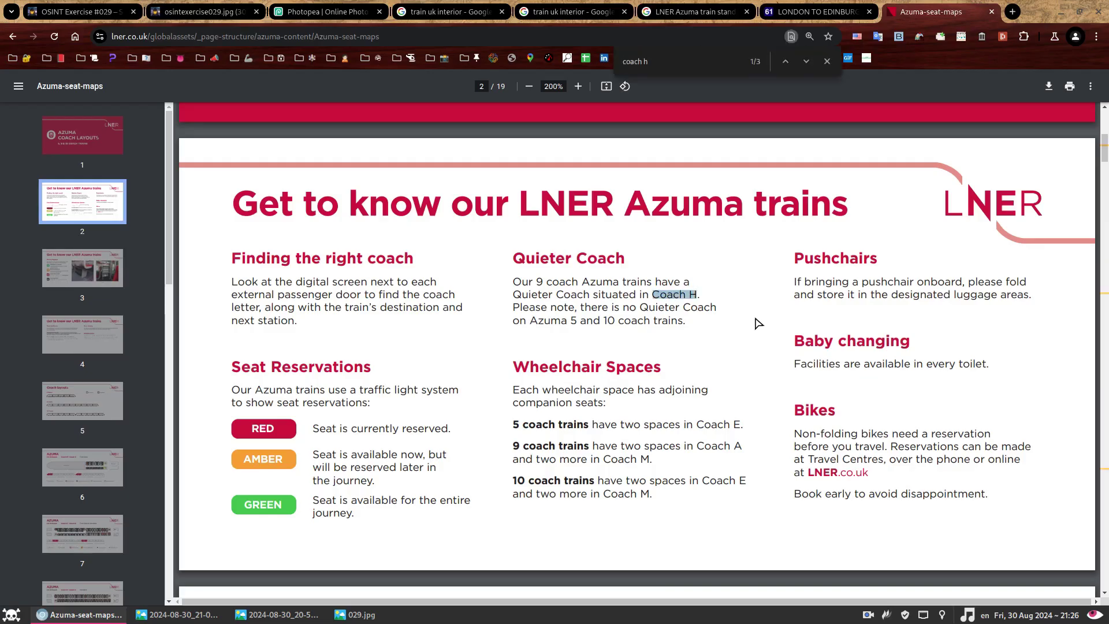
pyautogui.press('Return')
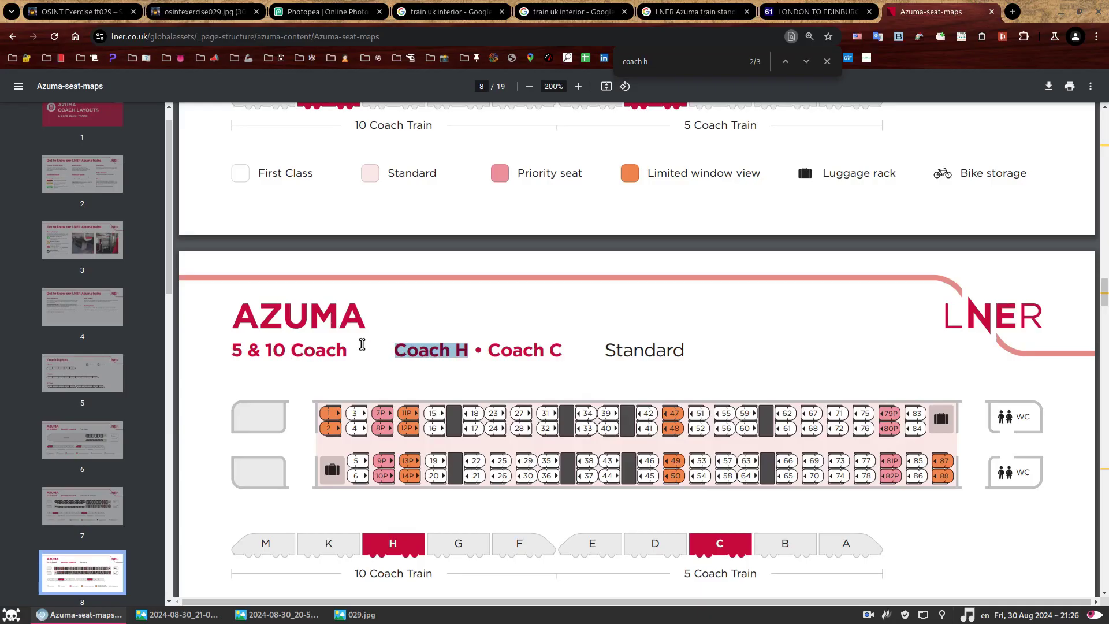
pyautogui.click(807, 67)
pyautogui.scroll(-3, 458, 297)
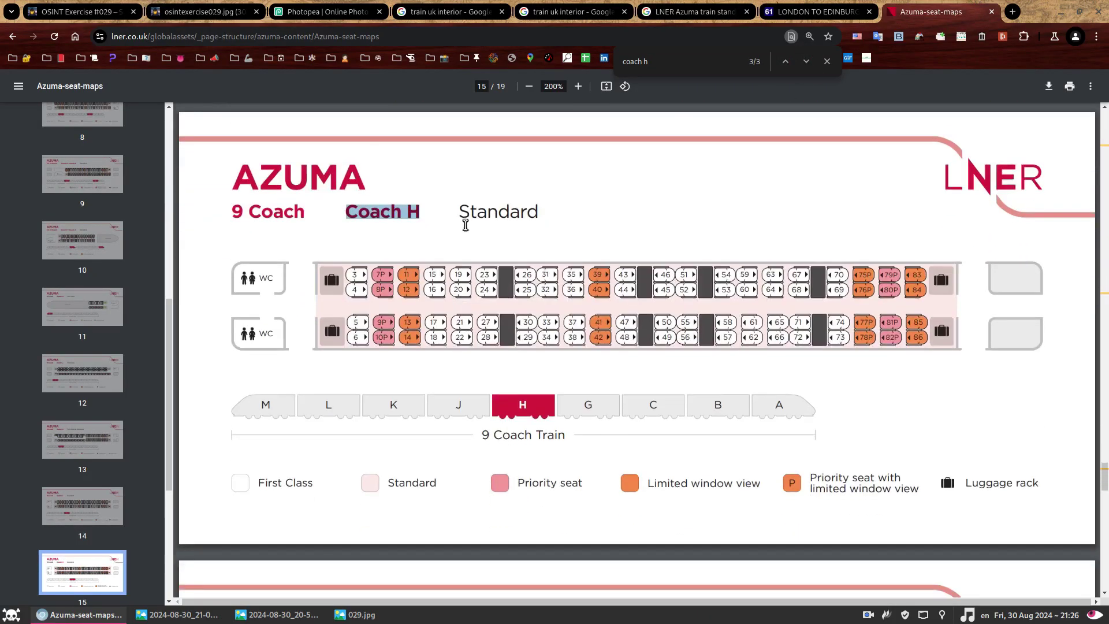
pyautogui.click(498, 213)
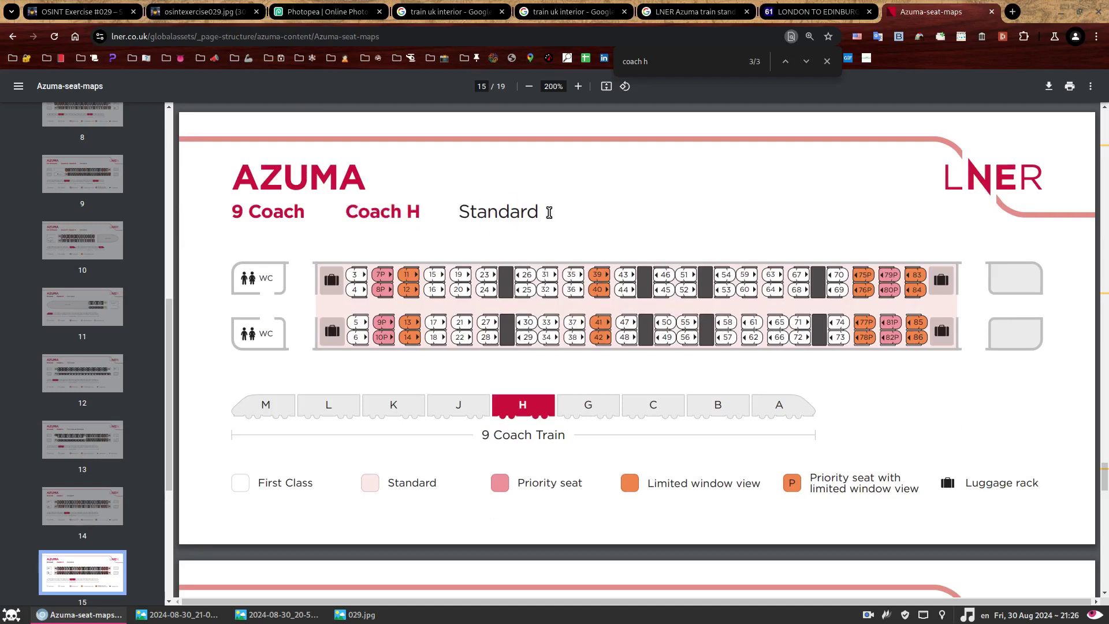
pyautogui.press('Escape')
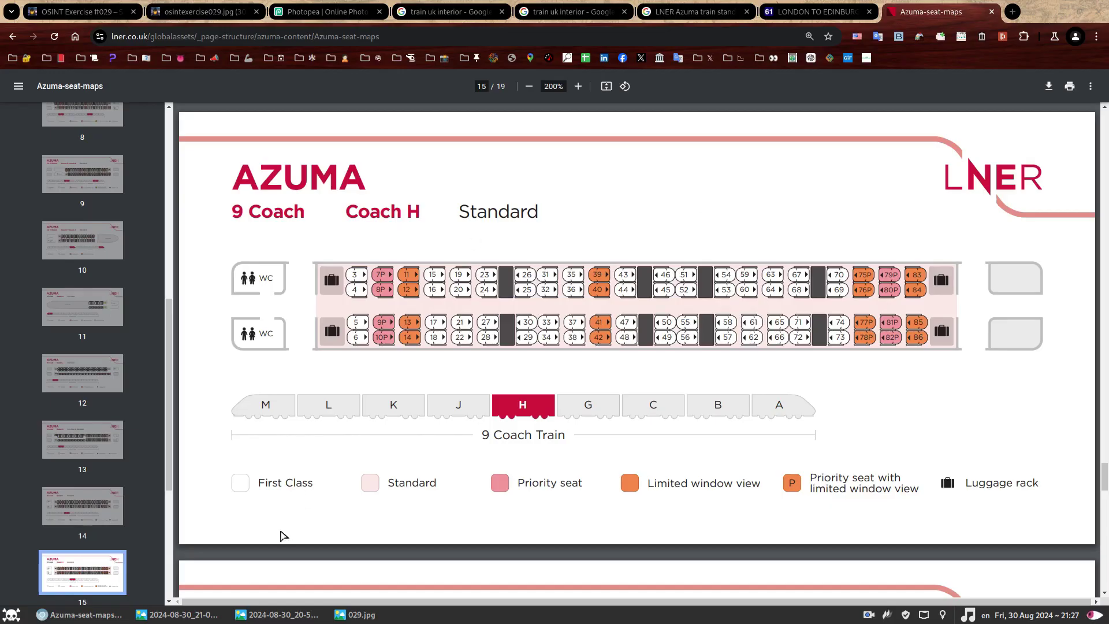
# Check photo 029.jpg against the 9-coach train's Coach H layout, then hide the page thumbnails and enlarge the seat map to 300%.
pyautogui.click(358, 614)
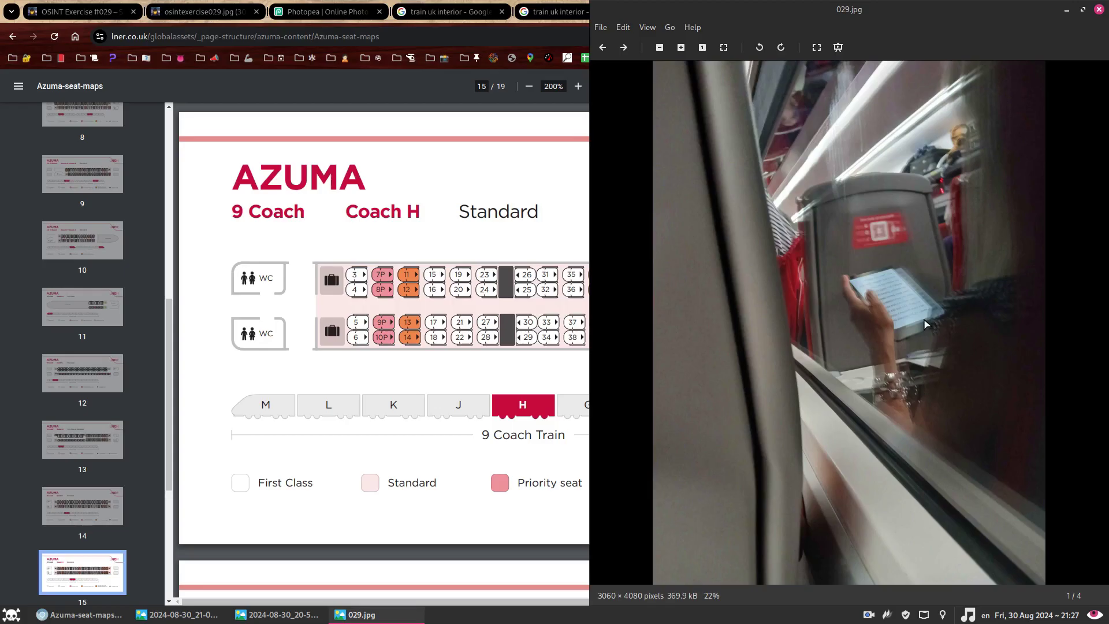
pyautogui.click(556, 183)
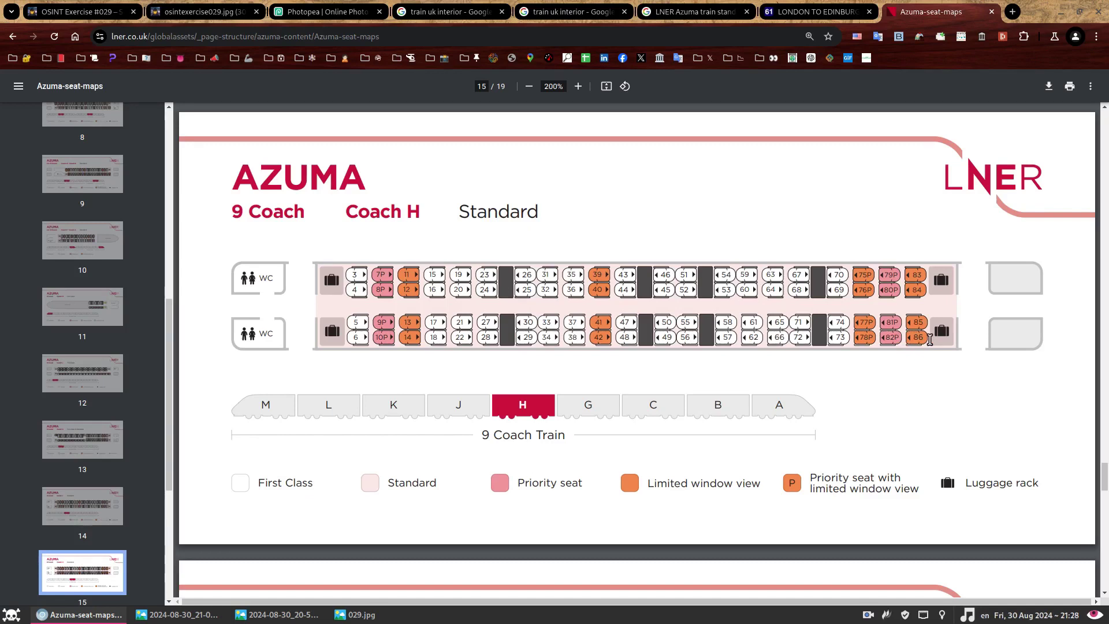
pyautogui.click(366, 275)
pyautogui.click(578, 86)
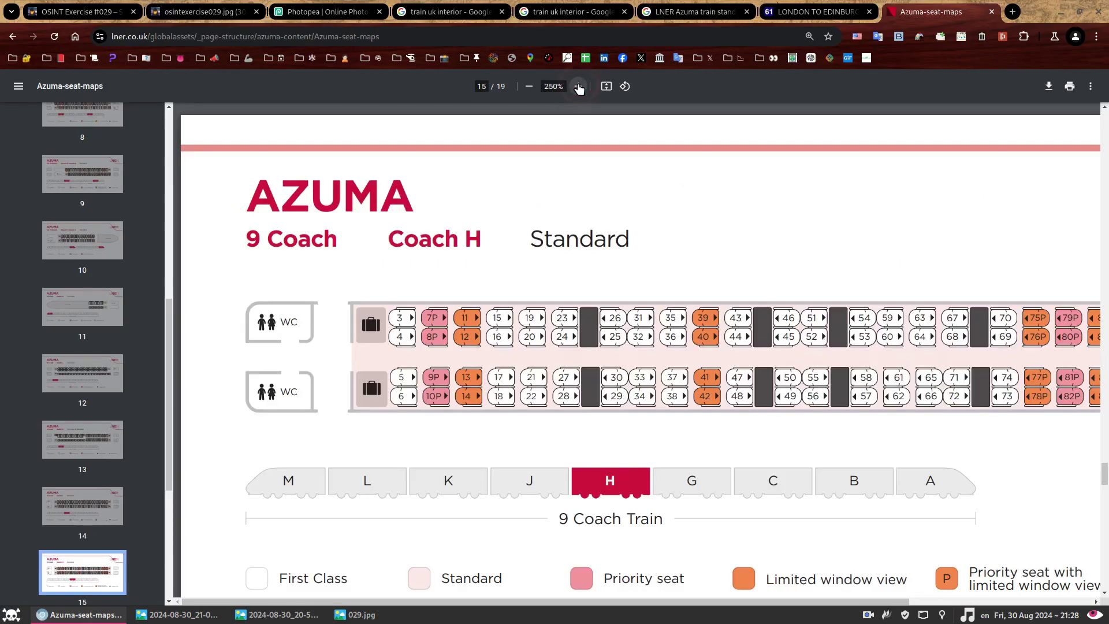
pyautogui.moveTo(470, 604); pyautogui.dragTo(547, 606)
pyautogui.click(18, 87)
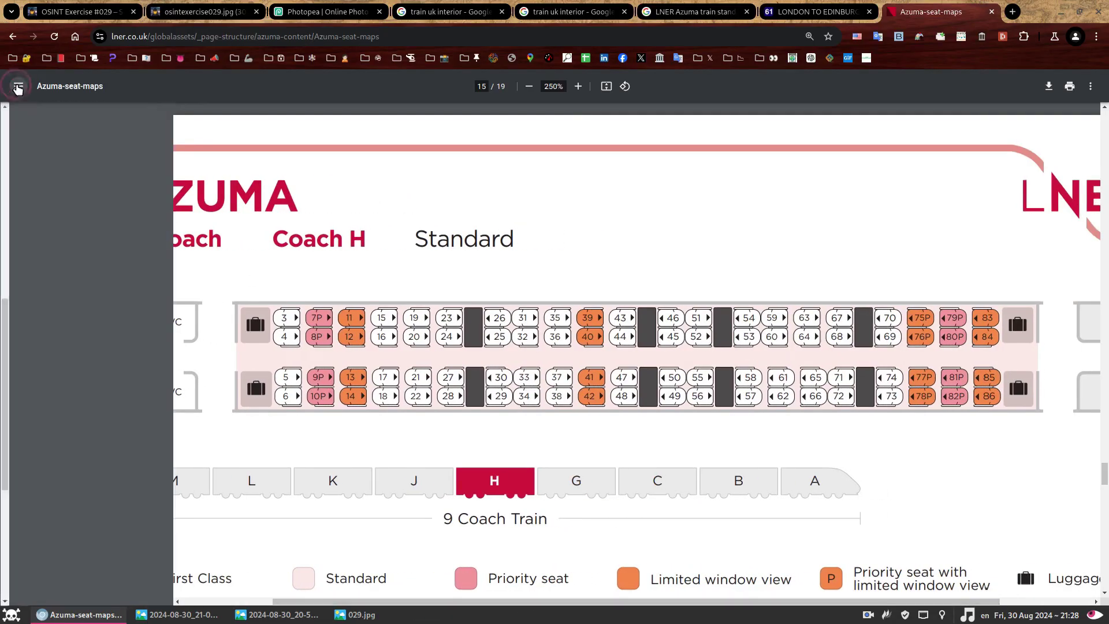
pyautogui.click(578, 86)
pyautogui.moveTo(543, 602); pyautogui.dragTo(606, 602)
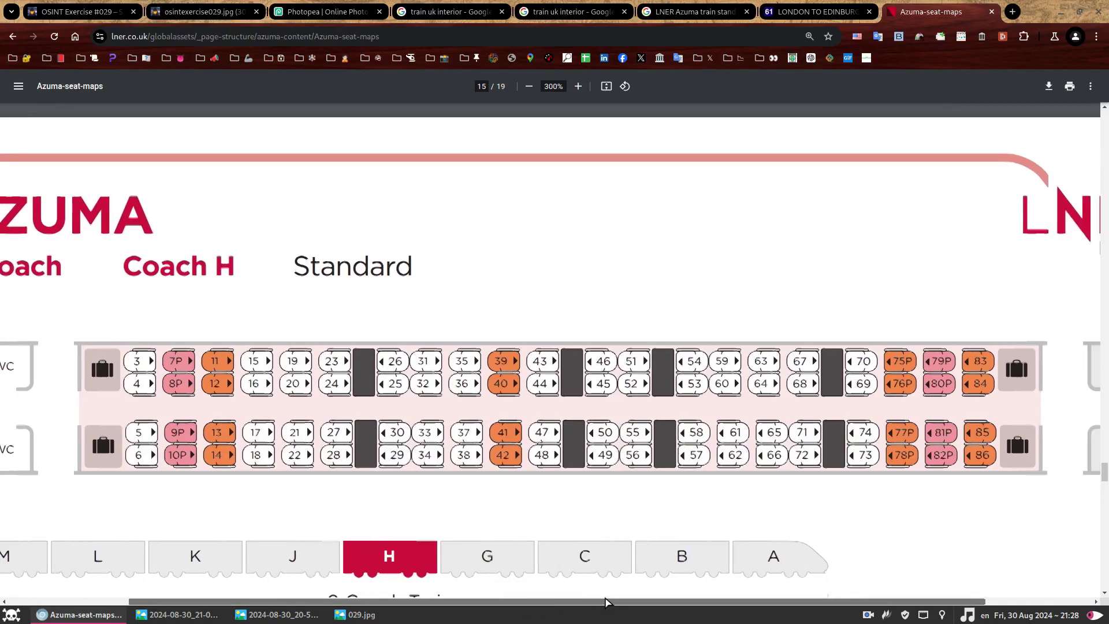
pyautogui.scroll(-1, 849, 242)
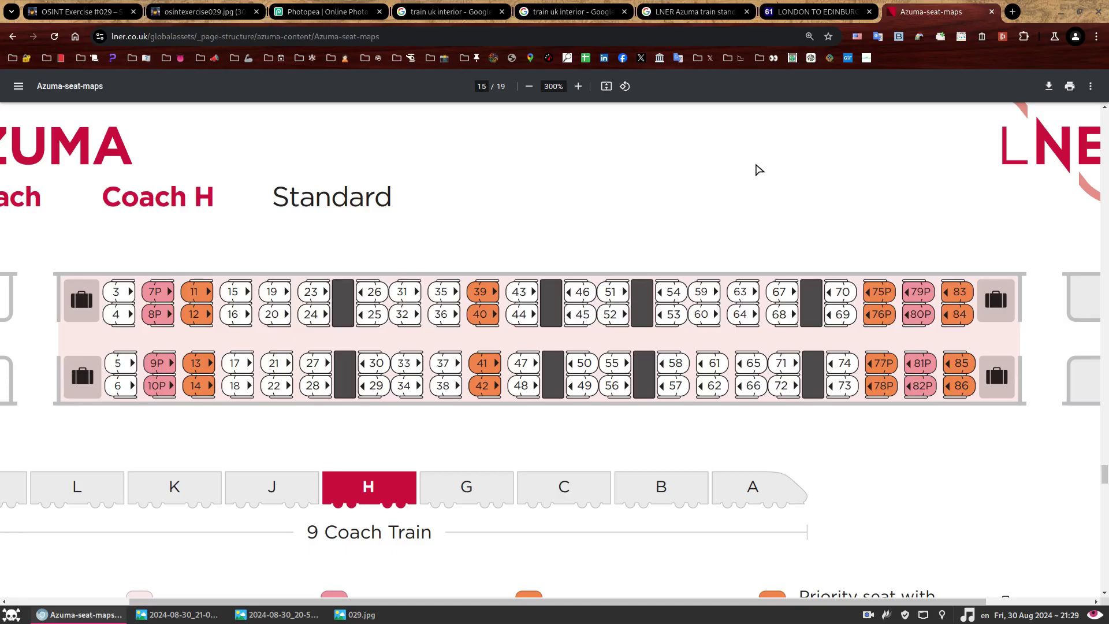
# Flip photo 029.jpg vertically and examine the seat back and luggage rack up close.
pyautogui.click(358, 614)
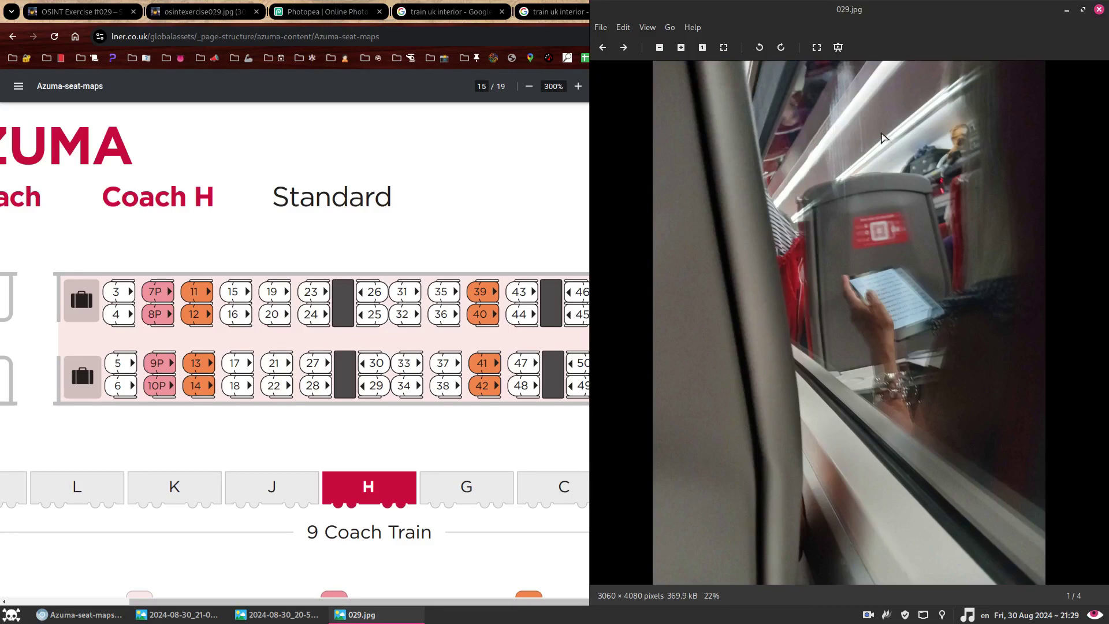
pyautogui.click(627, 29)
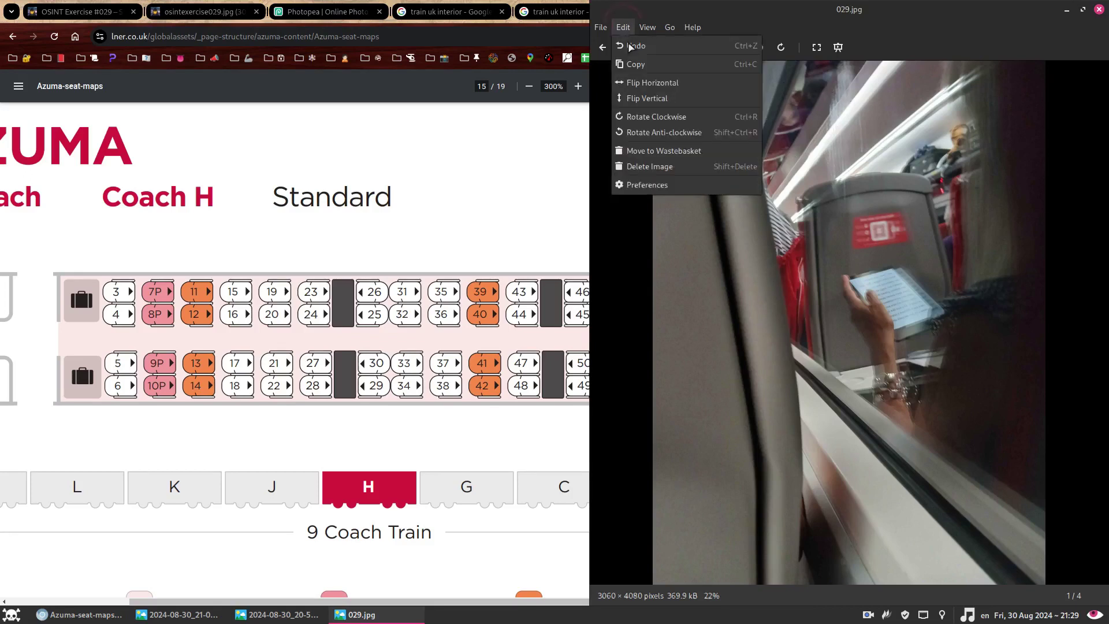
pyautogui.click(655, 97)
pyautogui.scroll(5, 817, 540)
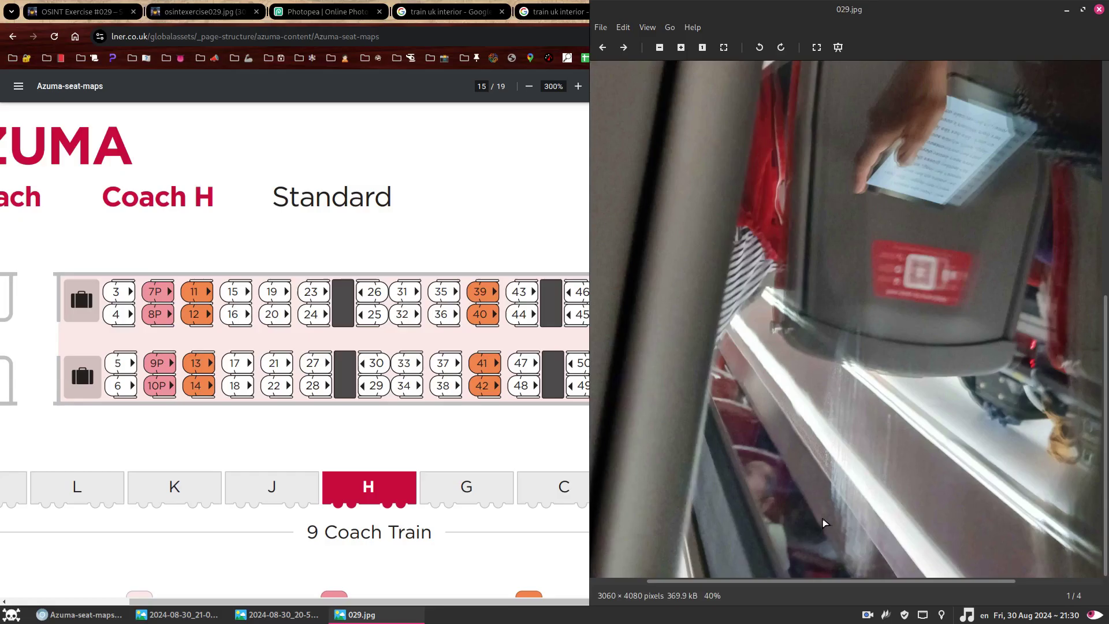
# Compare the flipped photo with the Coach H seat map, checking seat directions, window views and the window seats near the luggage rack.
pyautogui.click(397, 347)
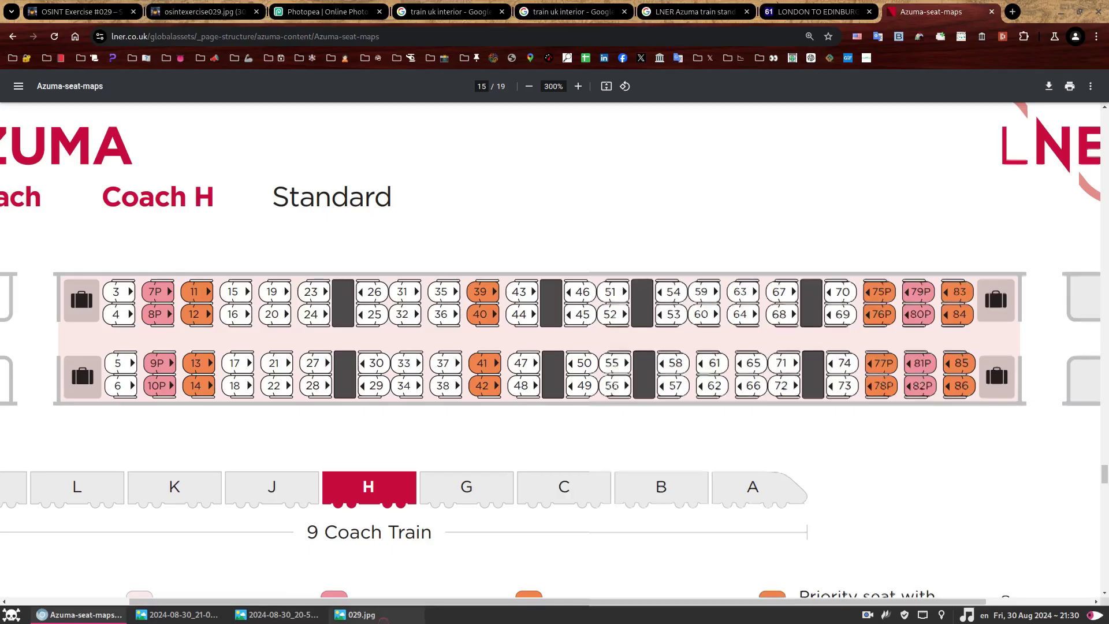
pyautogui.click(361, 615)
pyautogui.click(453, 421)
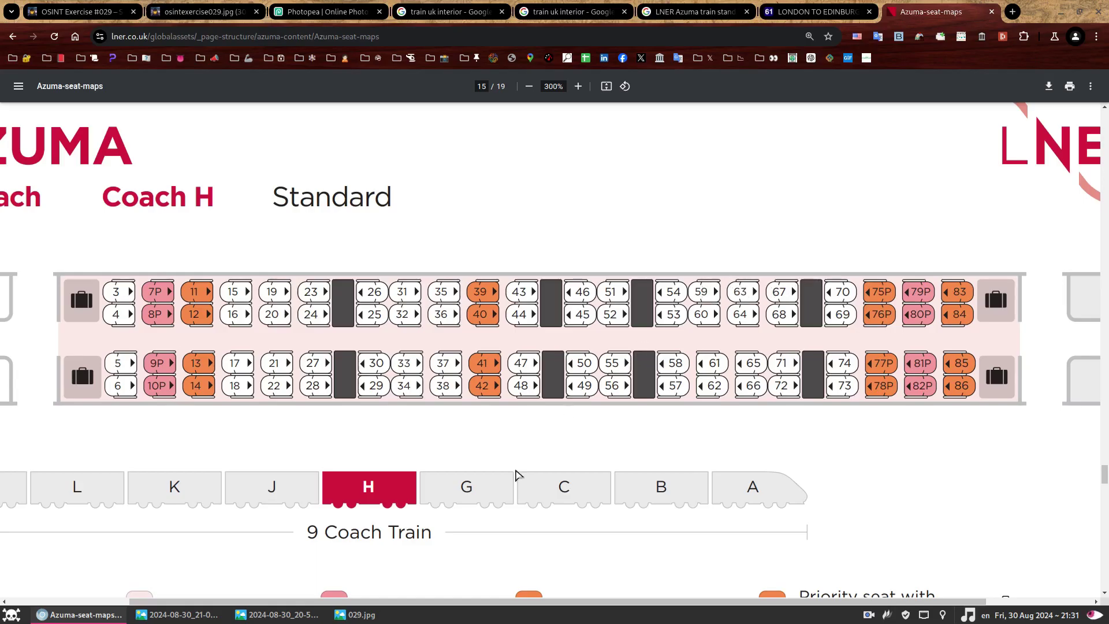
pyautogui.click(355, 614)
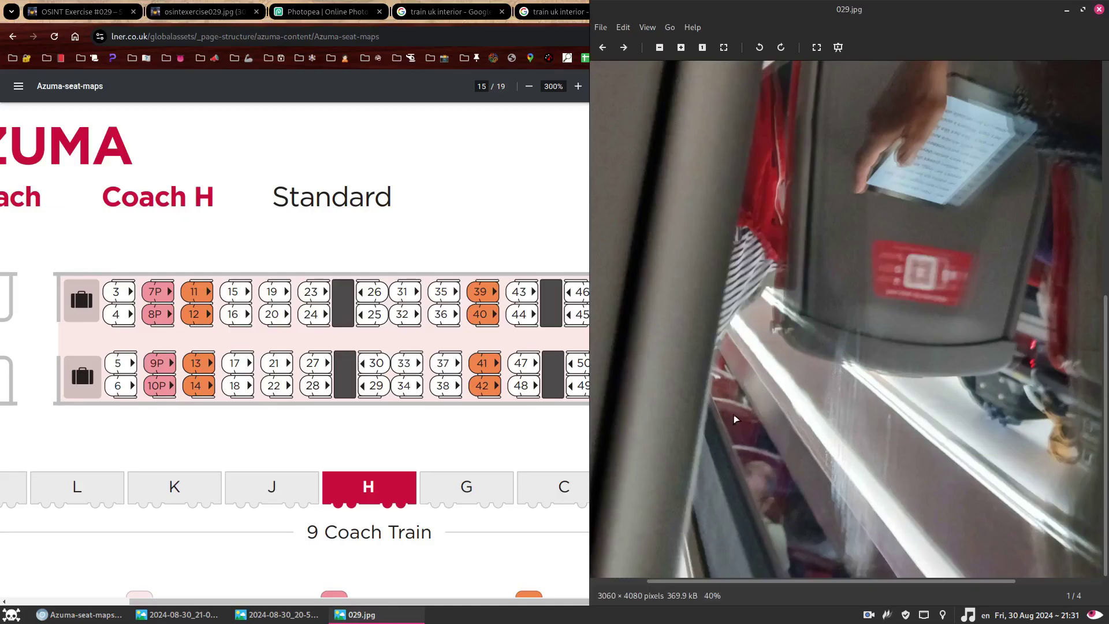
pyautogui.click(532, 466)
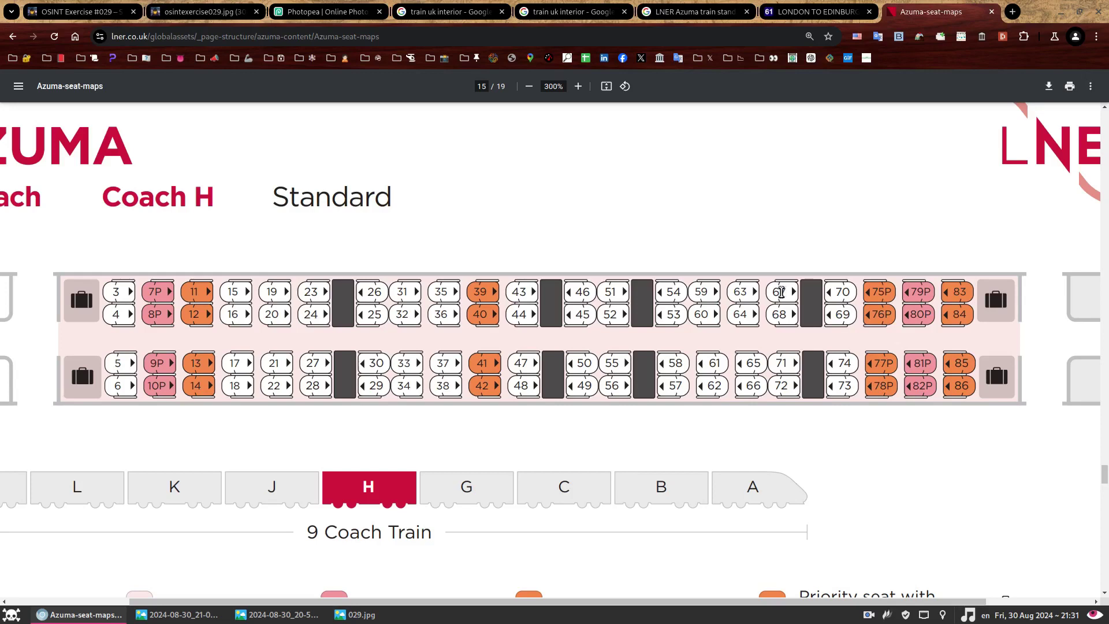
pyautogui.moveTo(947, 292); pyautogui.dragTo(979, 294)
pyautogui.click(979, 294)
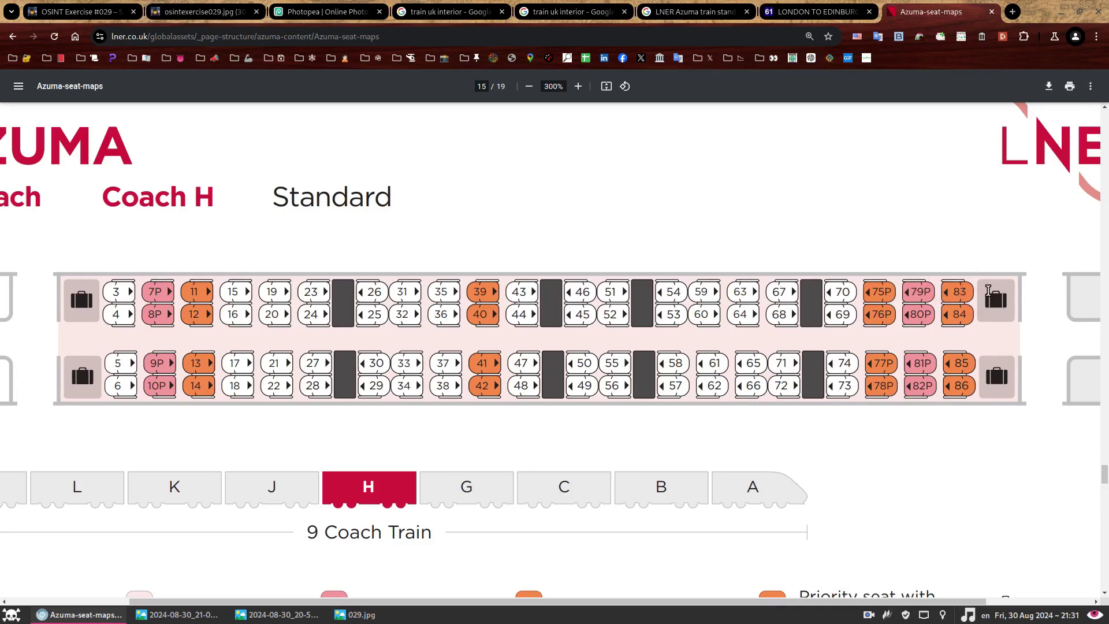